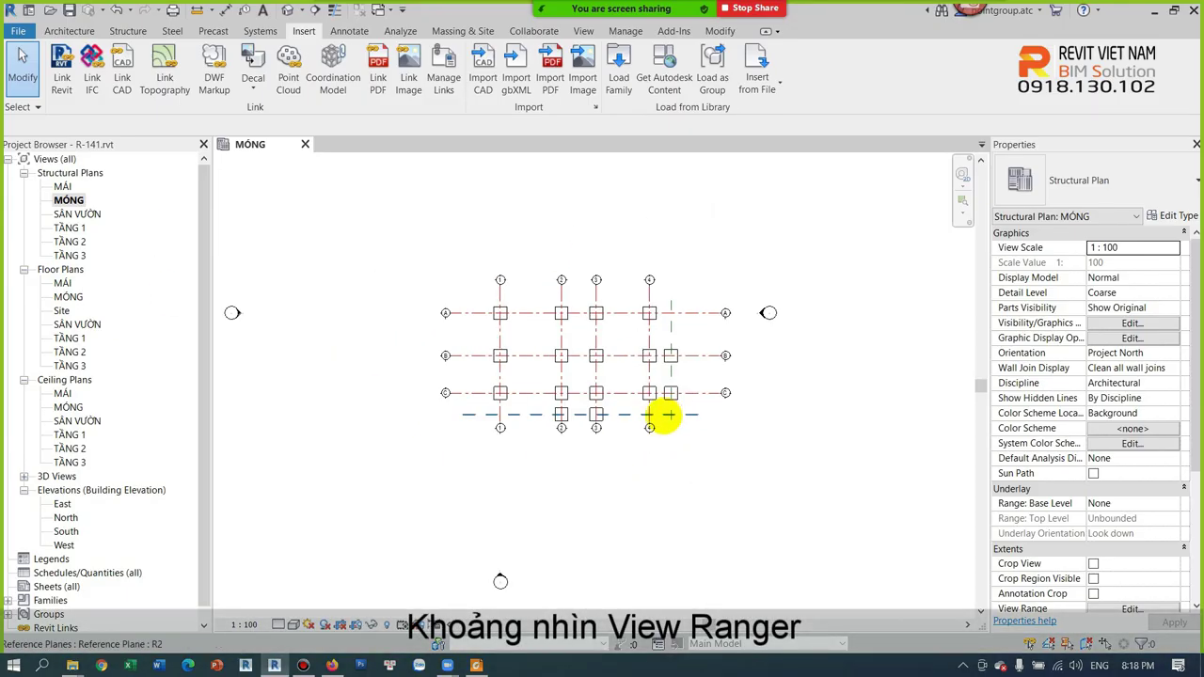
Open the MÓNG floor plan, then switch back to the MÓNG structural plan showing the footings
scroll(659, 411, up, 2)
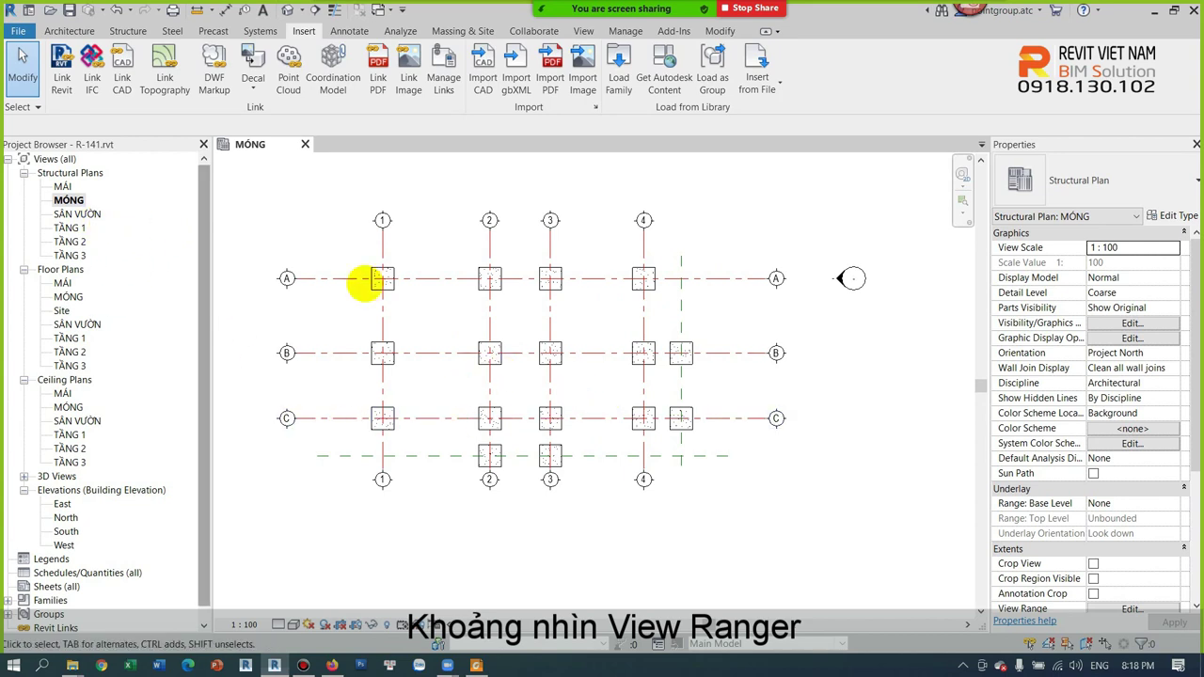
scroll(518, 323, up, 1)
scroll(520, 322, up, 1)
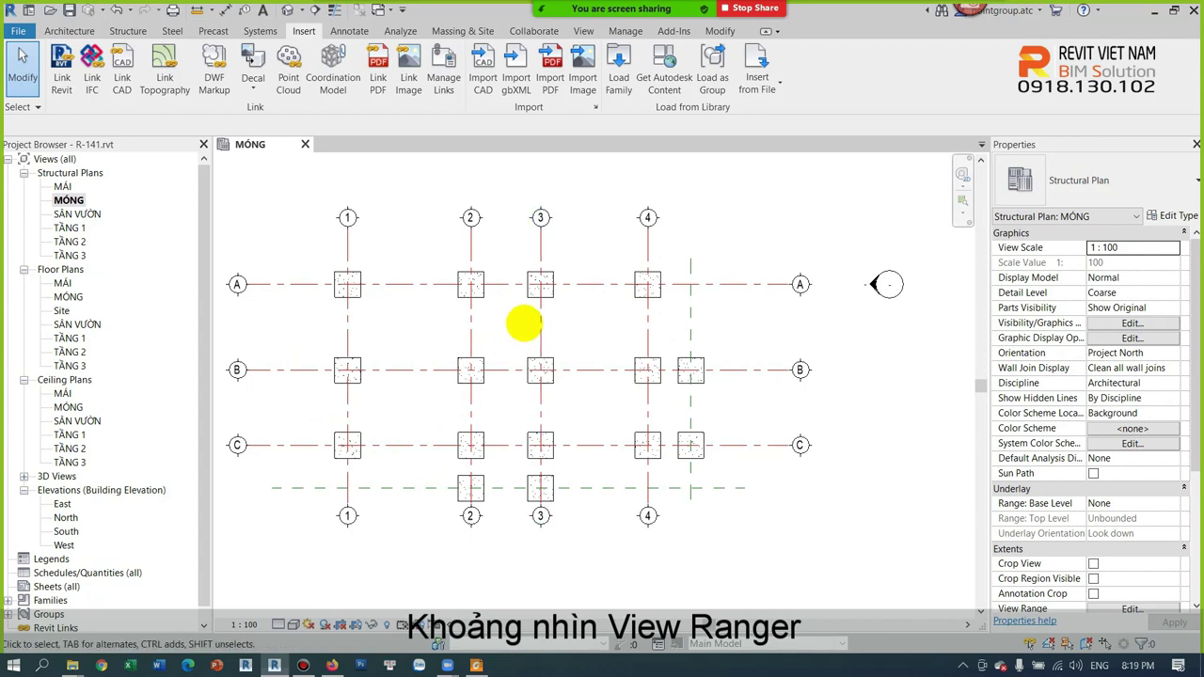
scroll(503, 323, down, 1)
scroll(508, 322, up, 1)
double_click(68, 296)
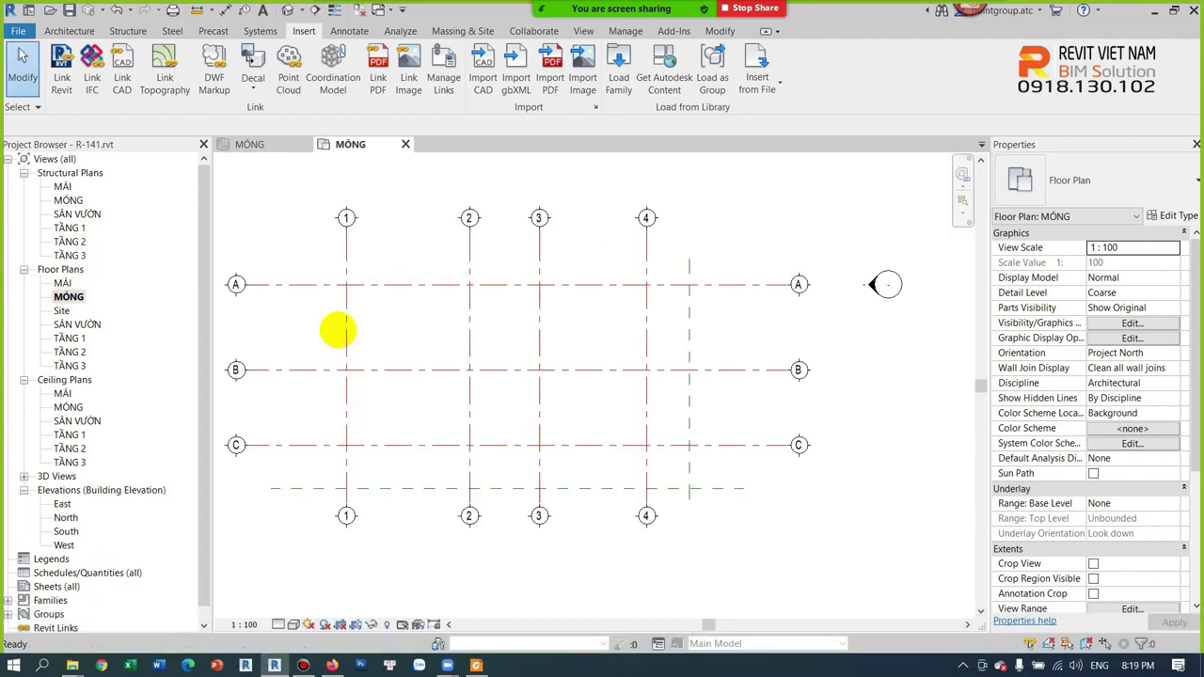
middle_drag(458, 322, 469, 325)
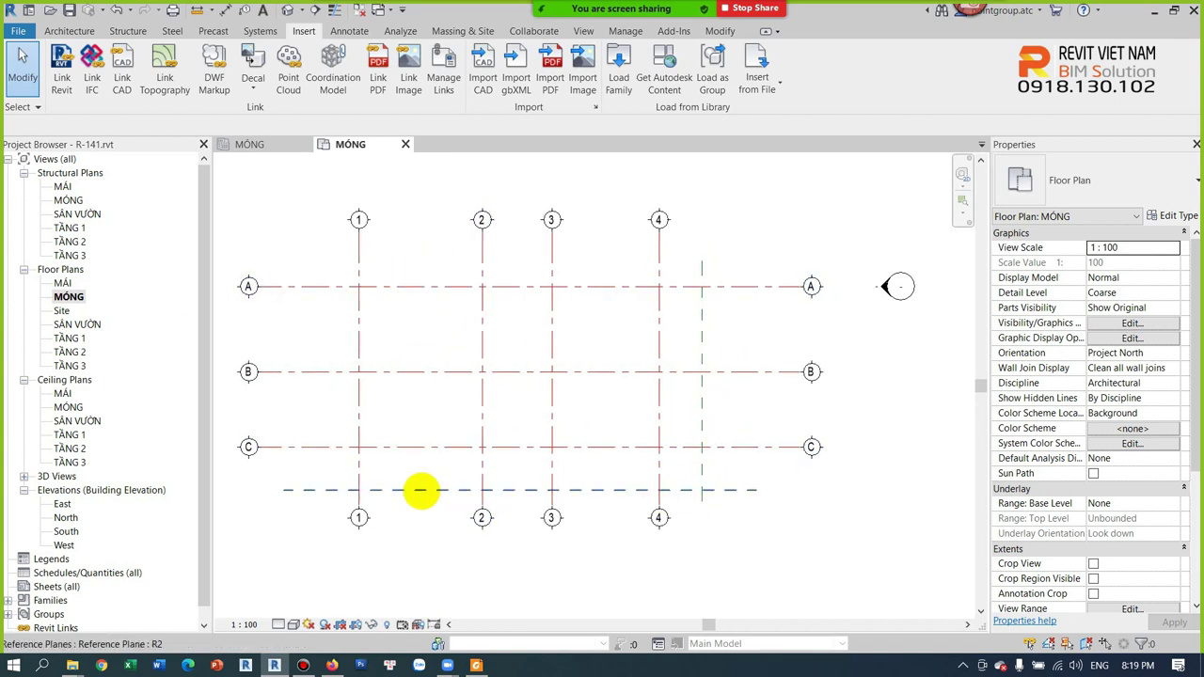
double_click(68, 201)
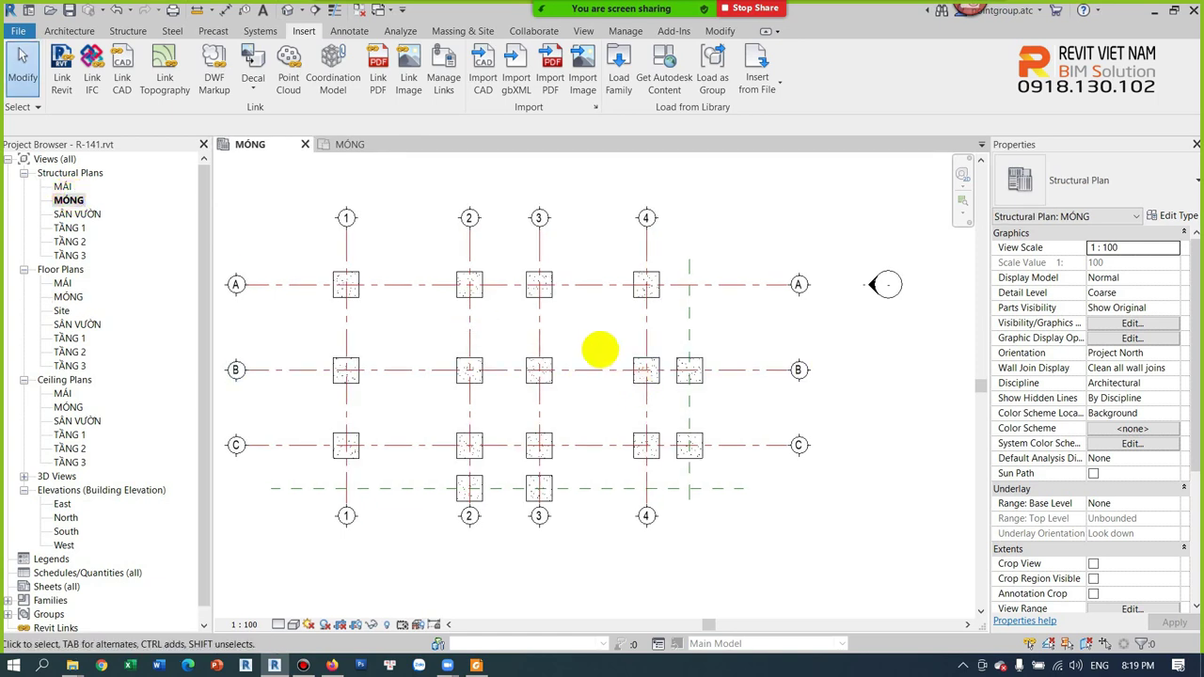
drag(1193, 403, 1187, 461)
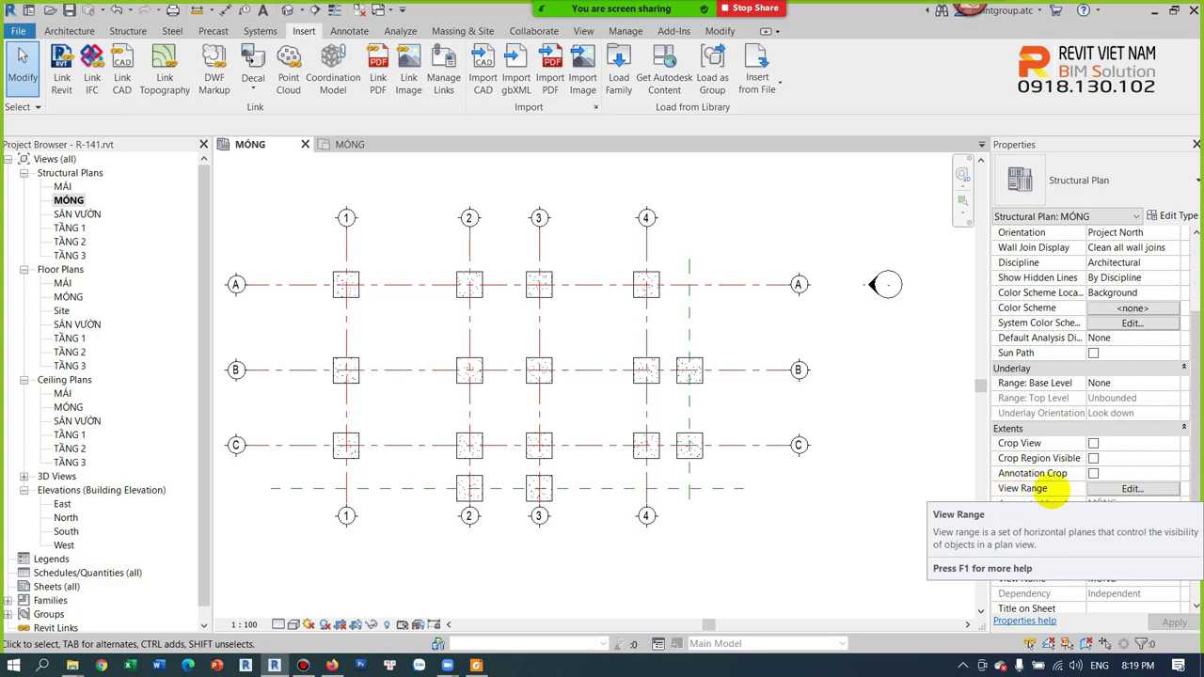
click(1120, 489)
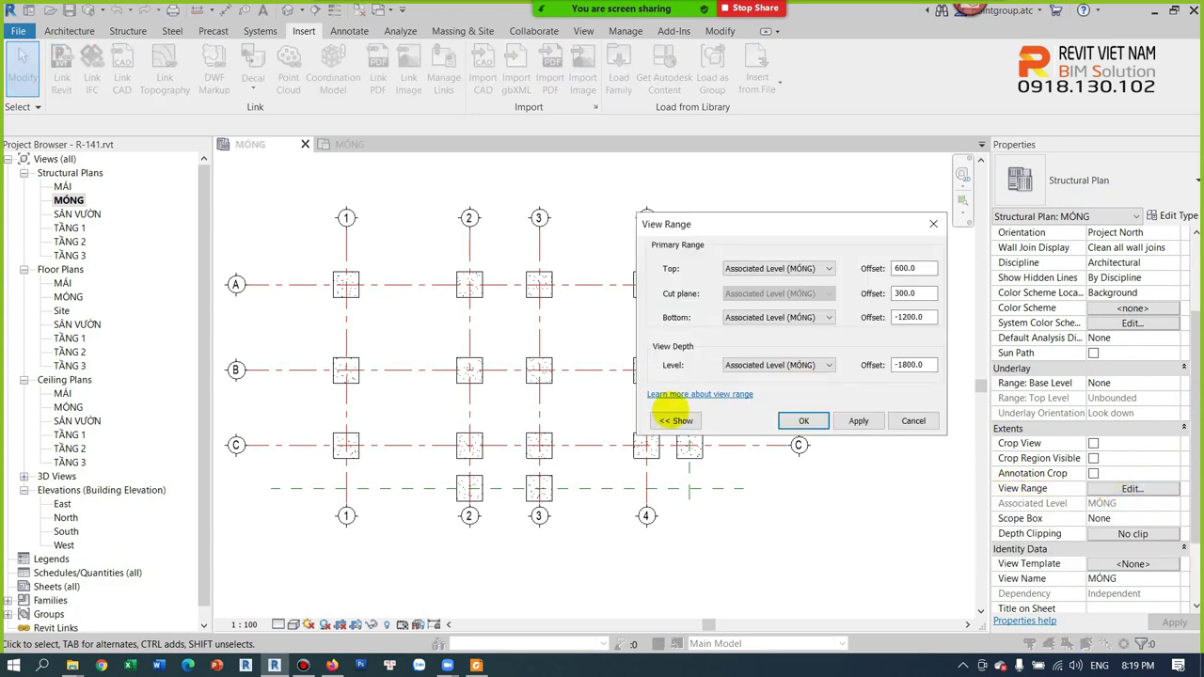
click(673, 421)
drag(751, 224, 785, 187)
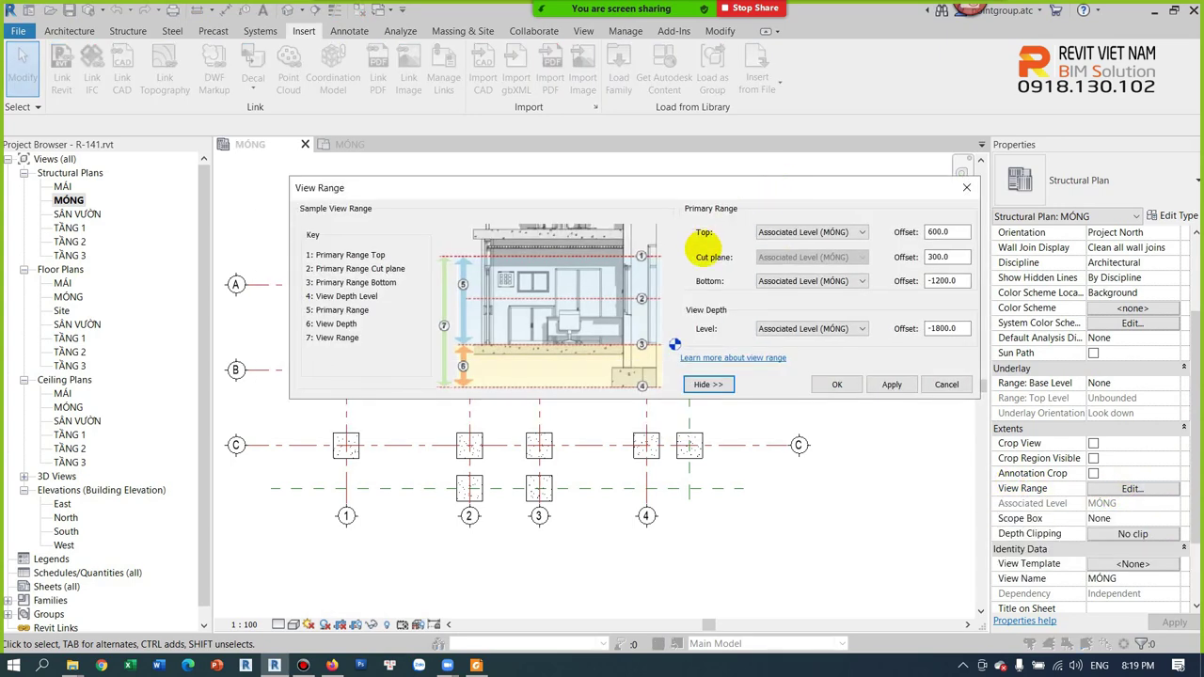
double_click(939, 232)
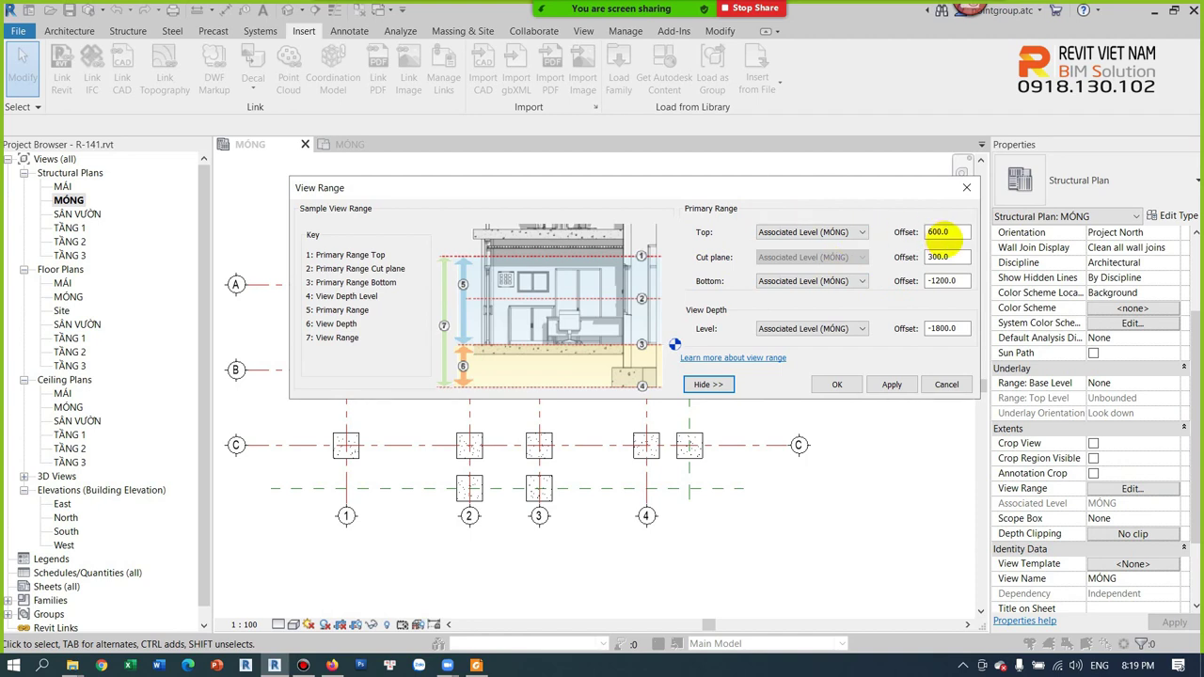
double_click(938, 256)
double_click(943, 280)
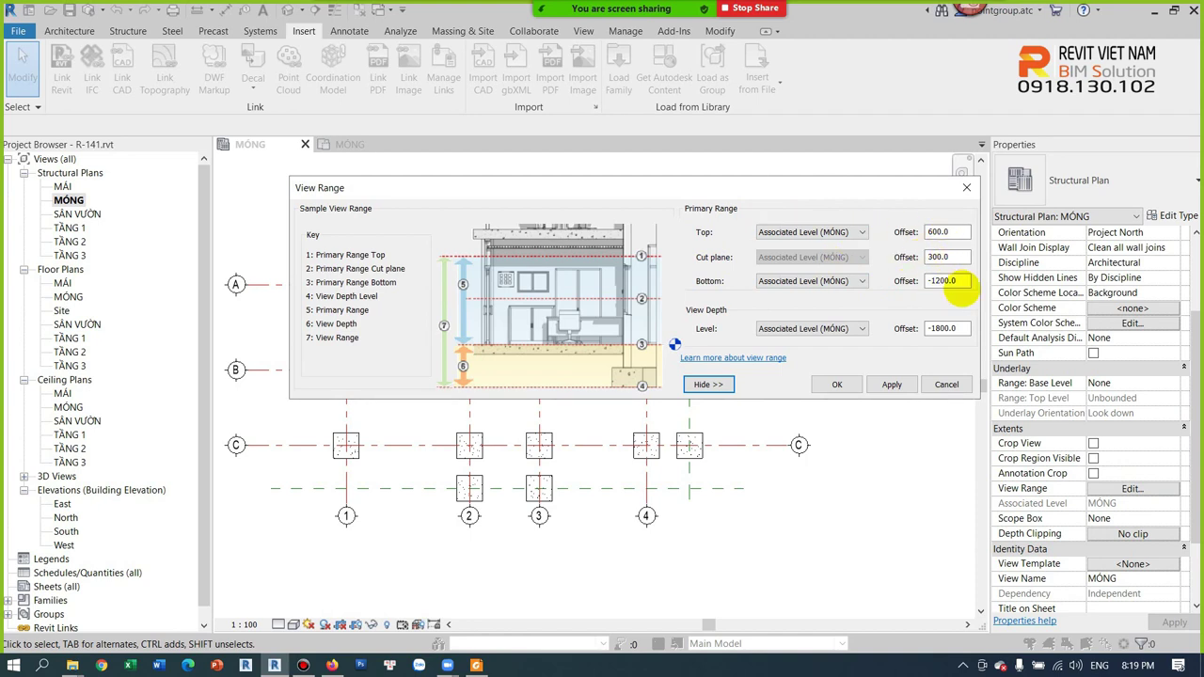
click(941, 331)
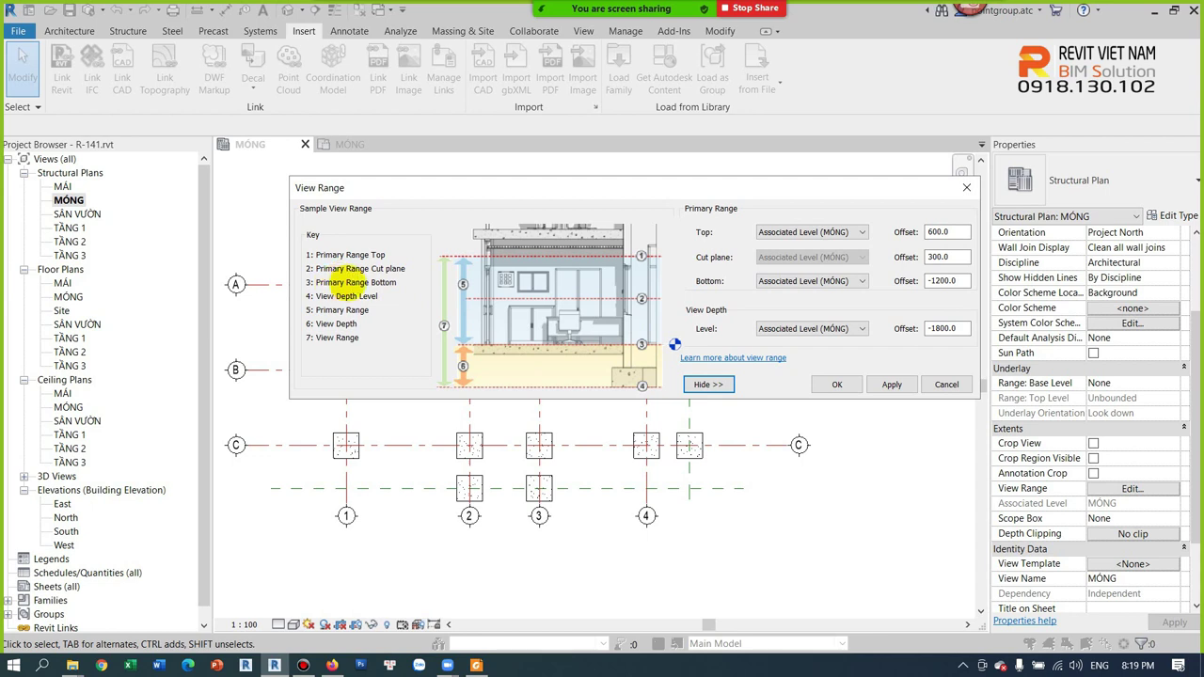
double_click(941, 281)
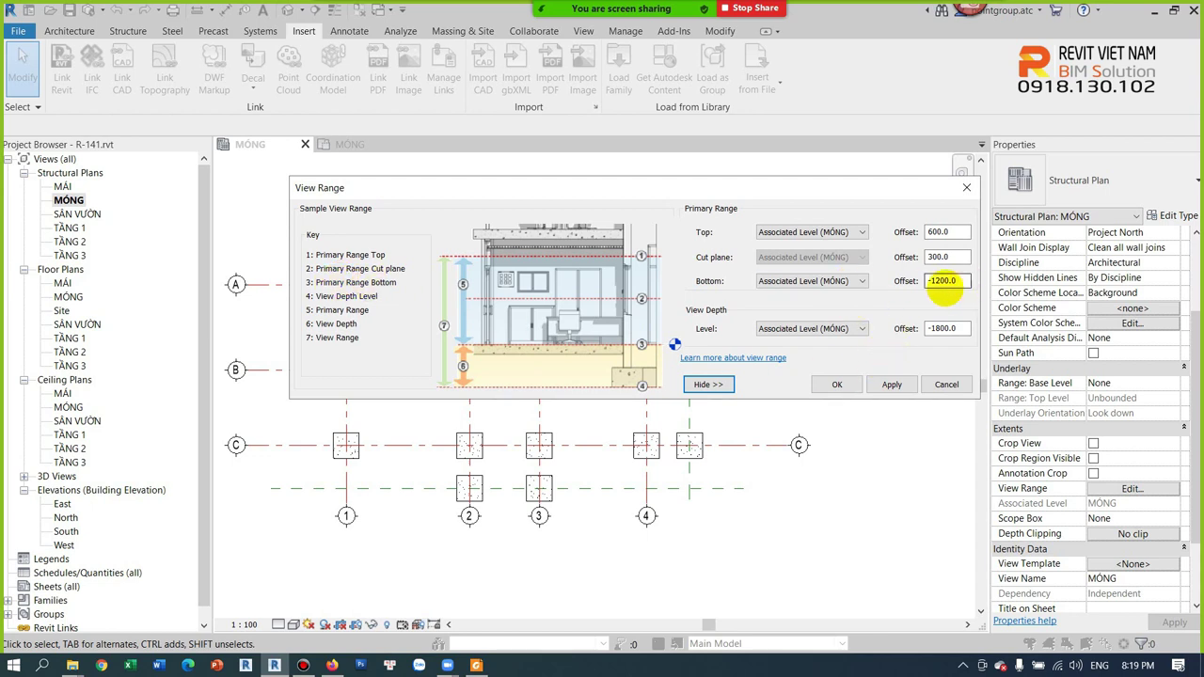
click(941, 282)
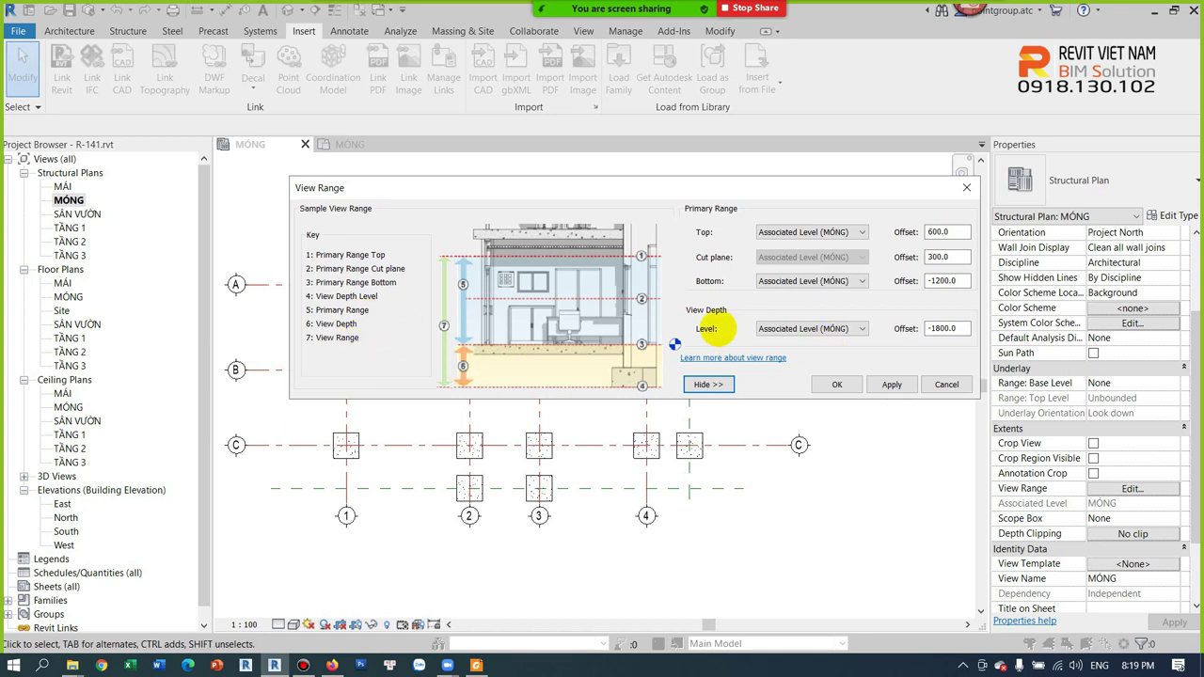
click(944, 329)
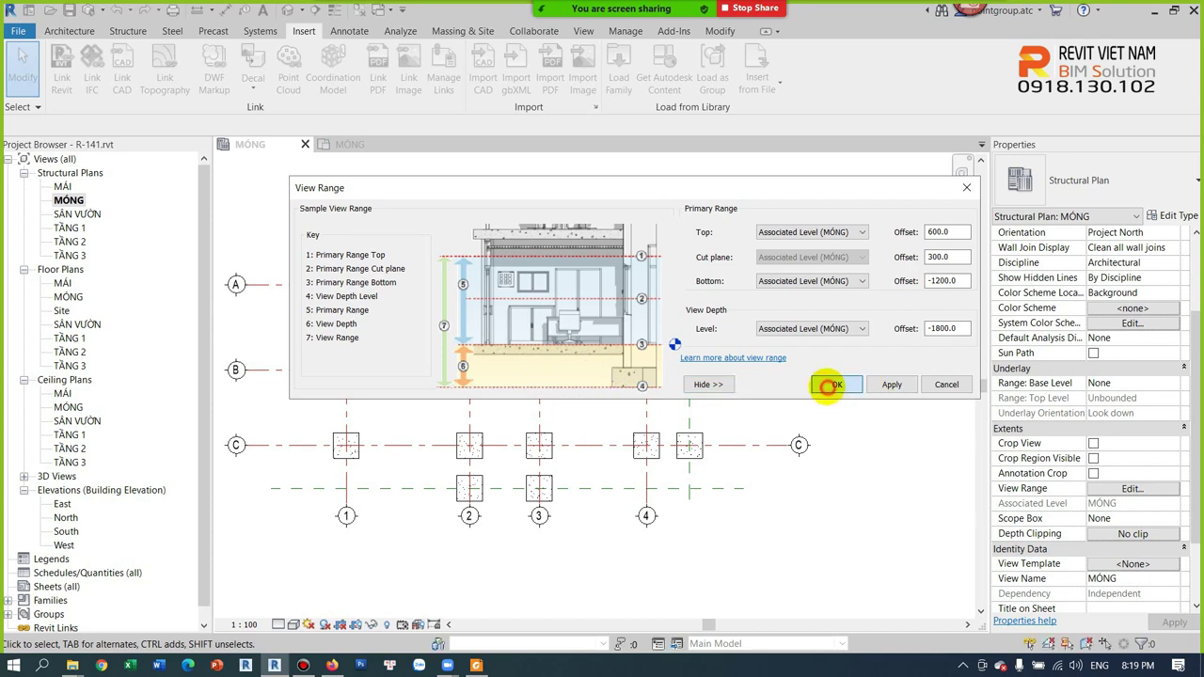
click(837, 384)
Review the MÓNG floor plan's View Range offsets and close the dialog unchanged
double_click(68, 297)
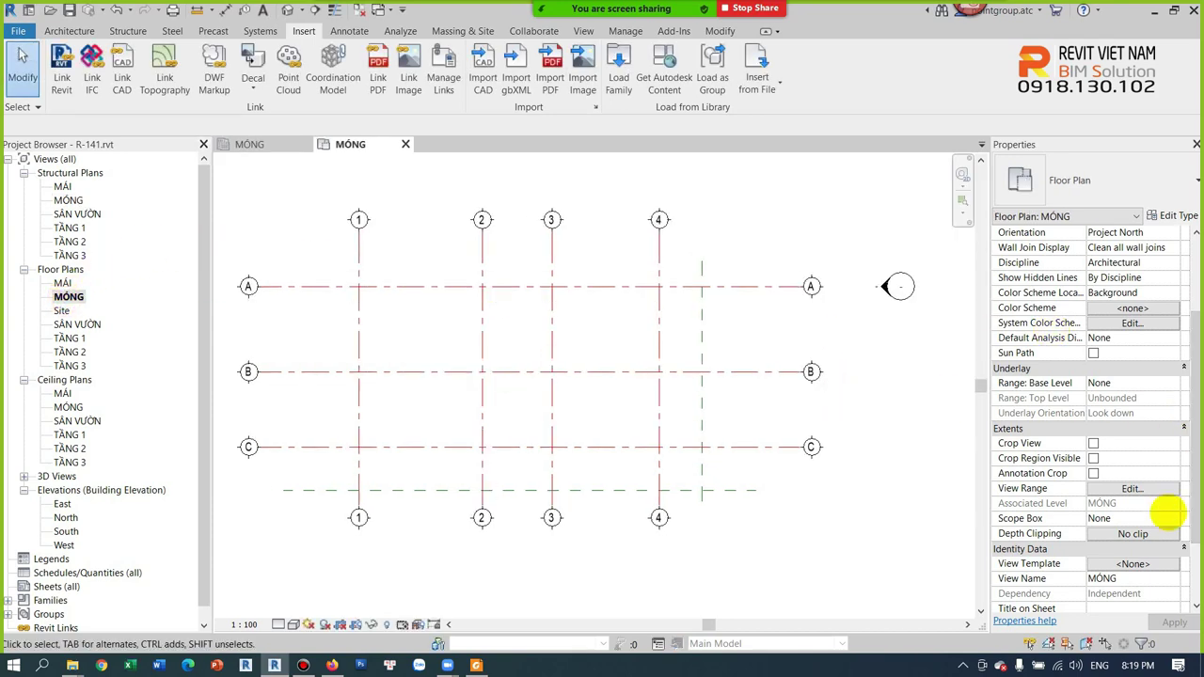
click(1132, 488)
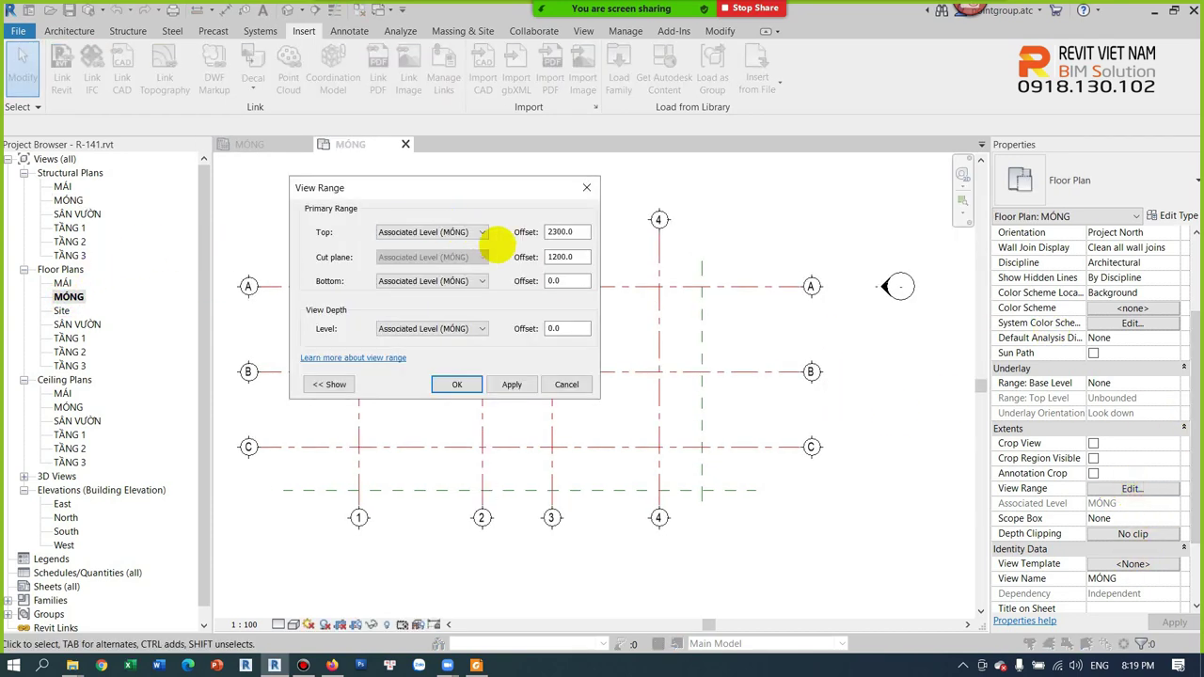
click(328, 385)
drag(422, 188, 762, 219)
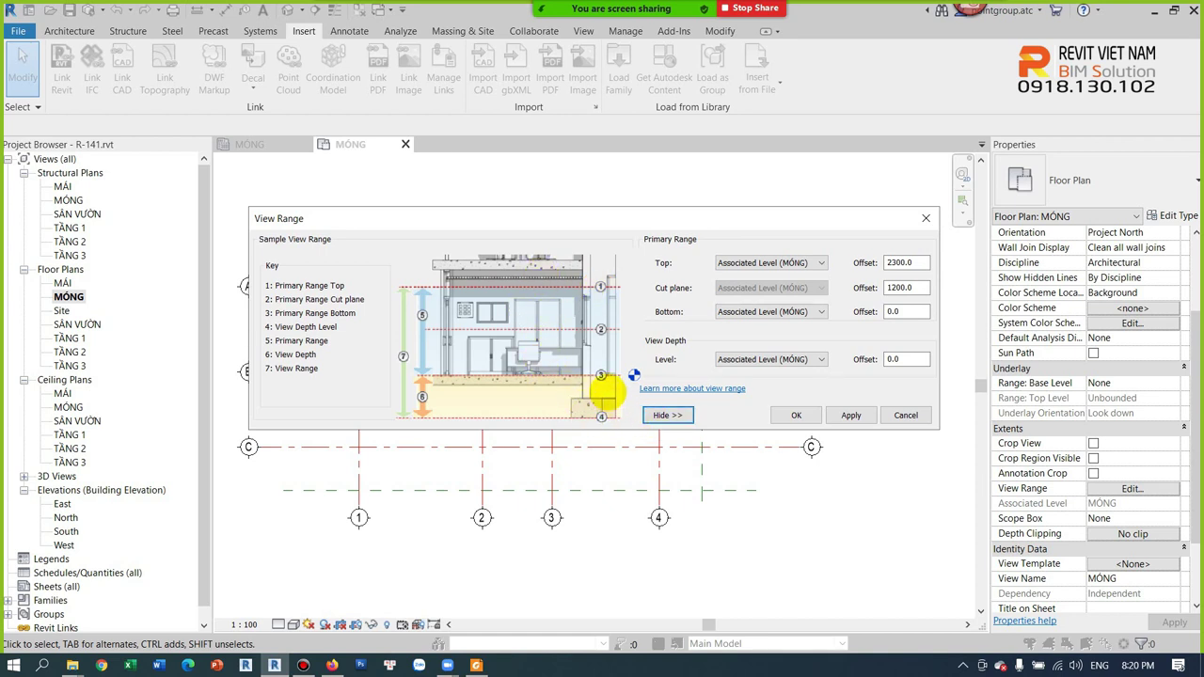
click(921, 218)
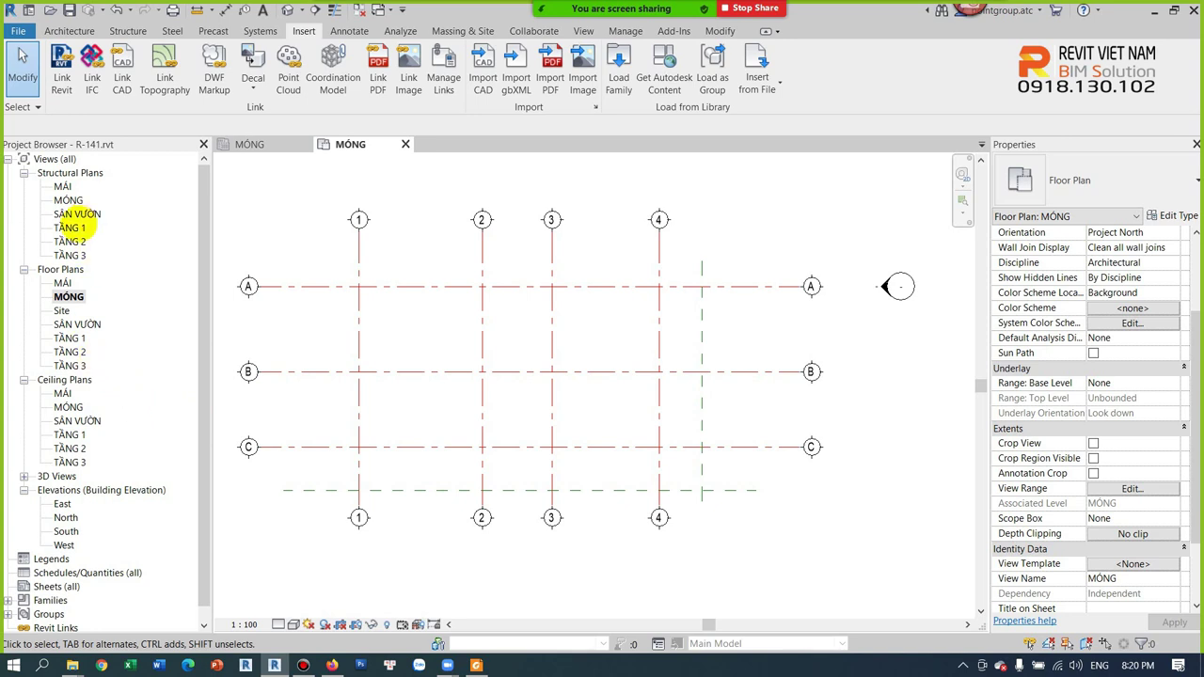
Check the View Range of the MÓNG structural plan without changing it
double_click(68, 199)
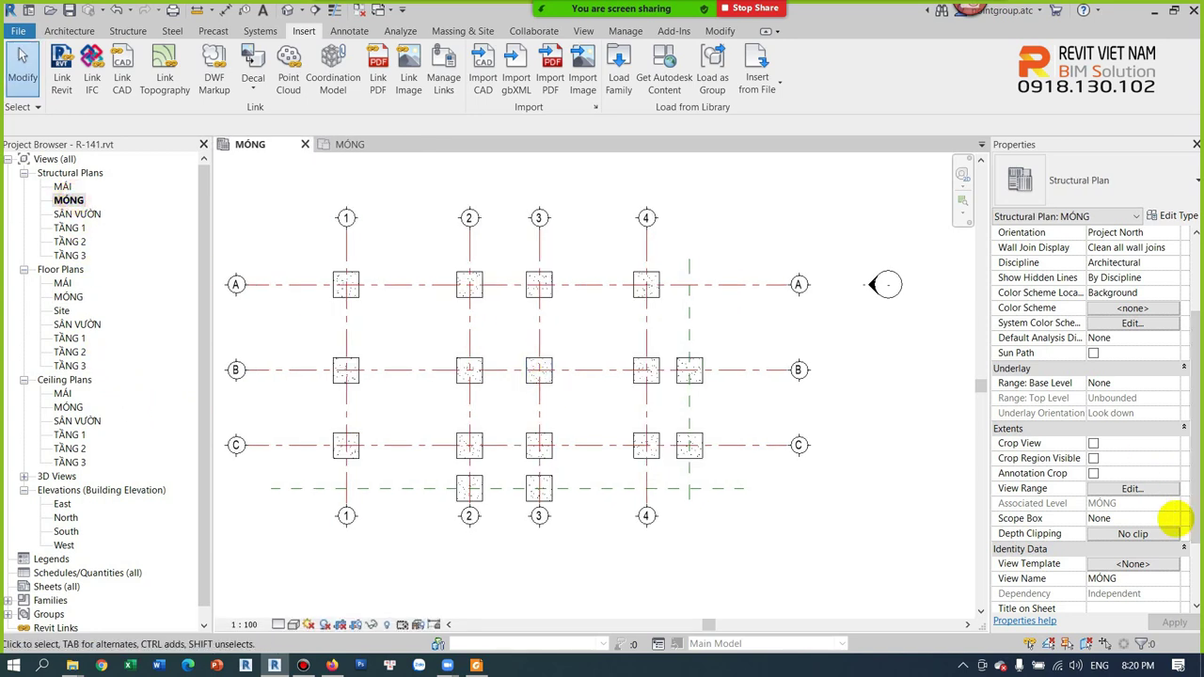
scroll(1172, 519, down, 3)
click(1132, 384)
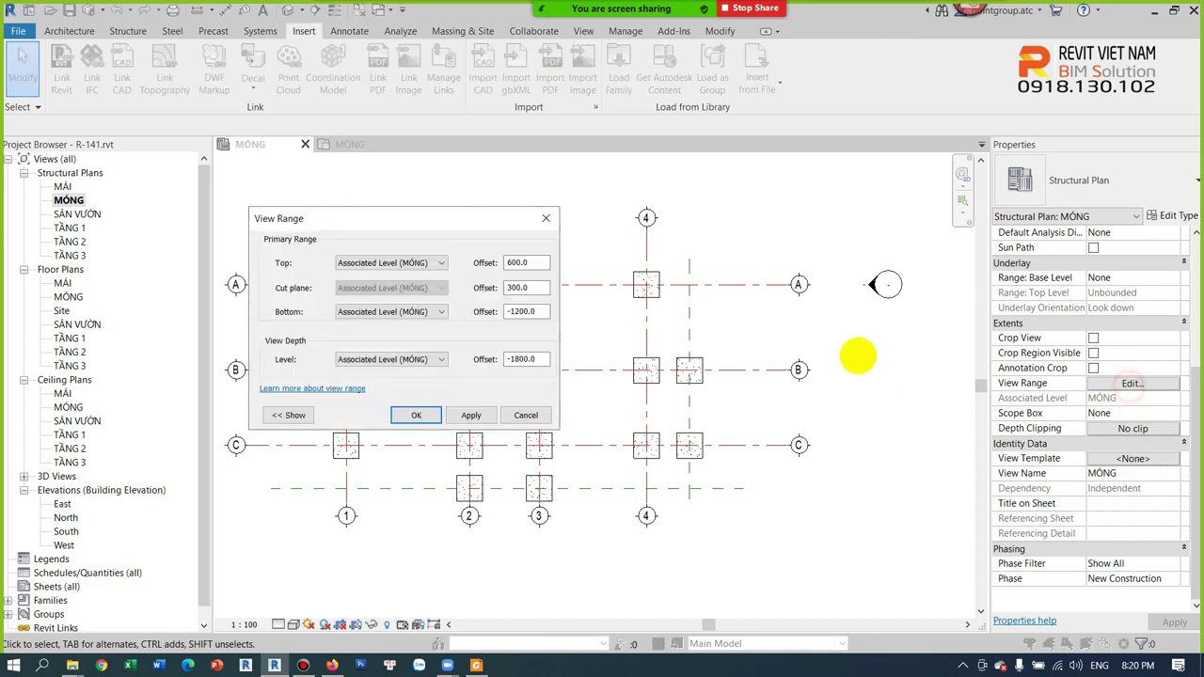
click(547, 218)
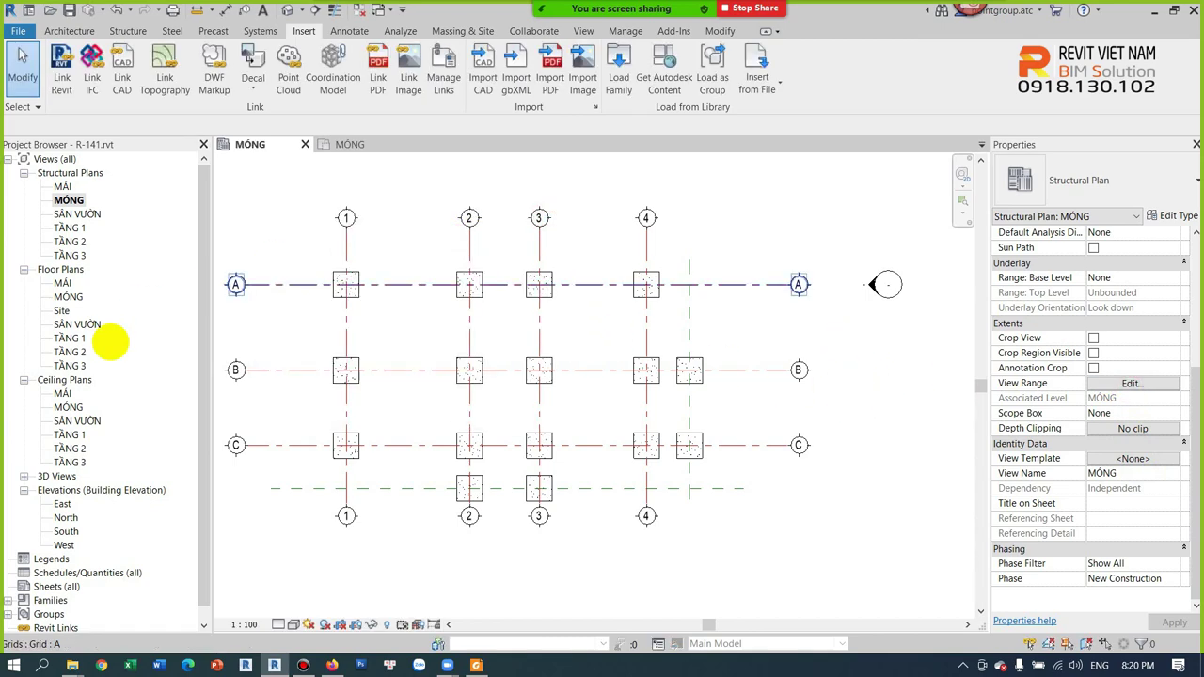
Open the TẦNG 1 floor plan and confirm its view range: Top 2300, Cut 1200, Bottom 0
double_click(76, 338)
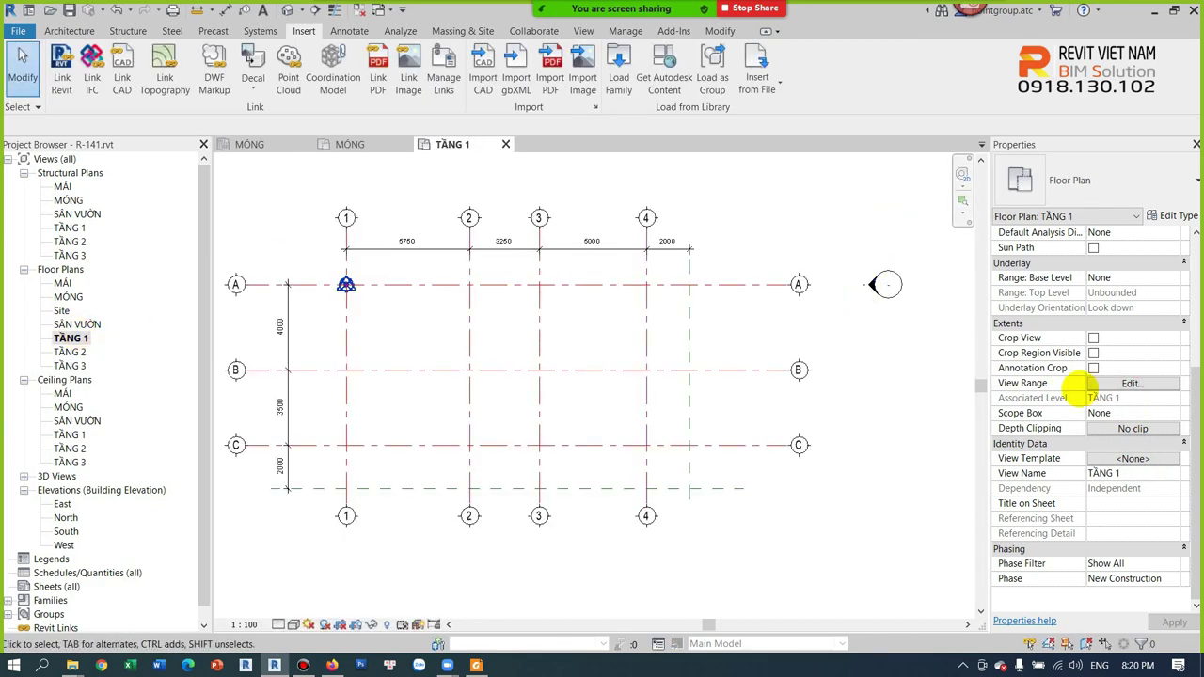
click(1130, 383)
double_click(532, 287)
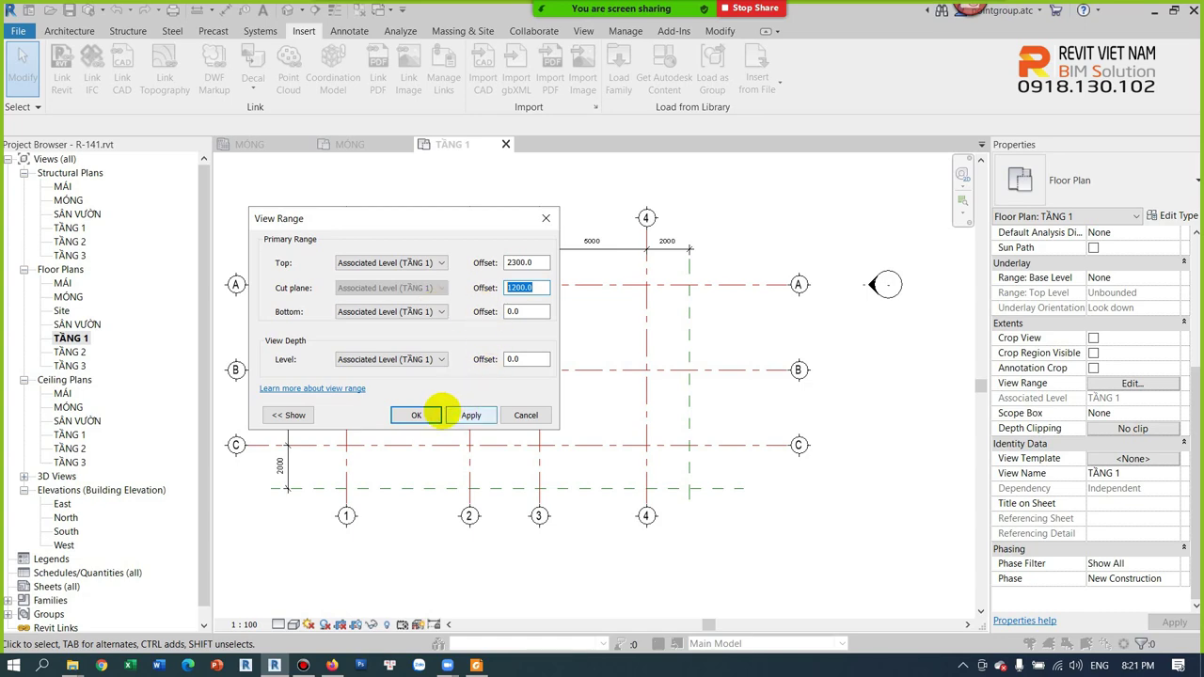
click(416, 415)
click(260, 321)
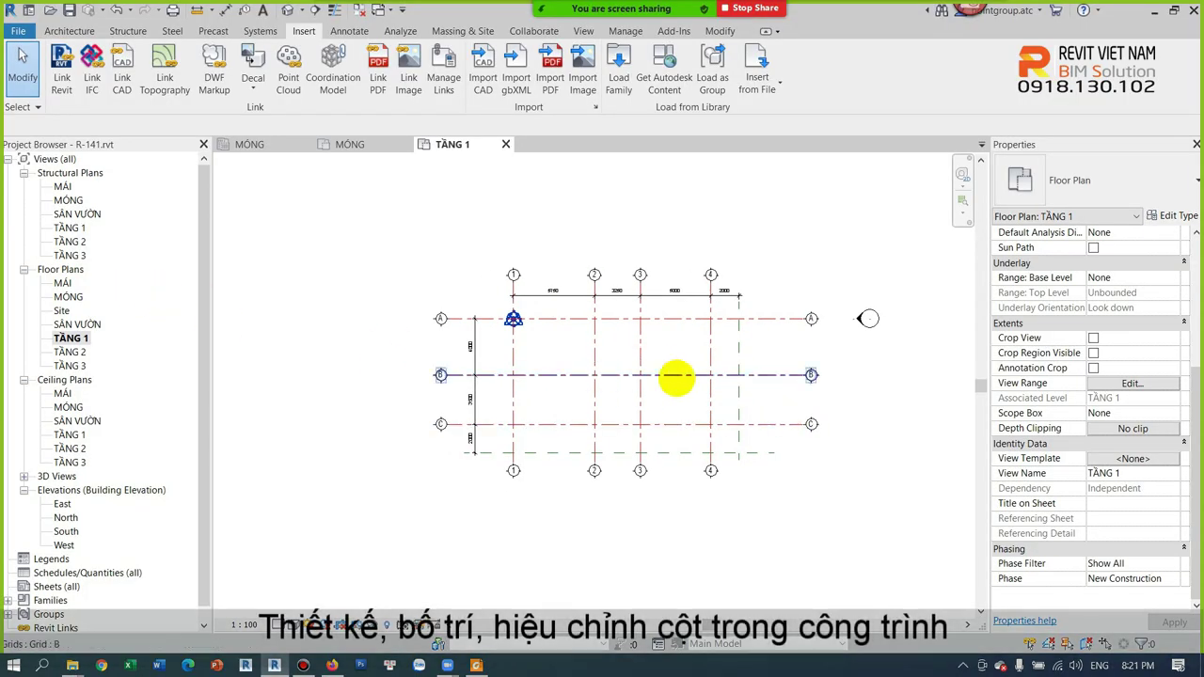
Reopen the MÓNG structural plan and show the Structural Column and Architectural Column choices under Architecture > Column
scroll(676, 375, up, 3)
double_click(68, 201)
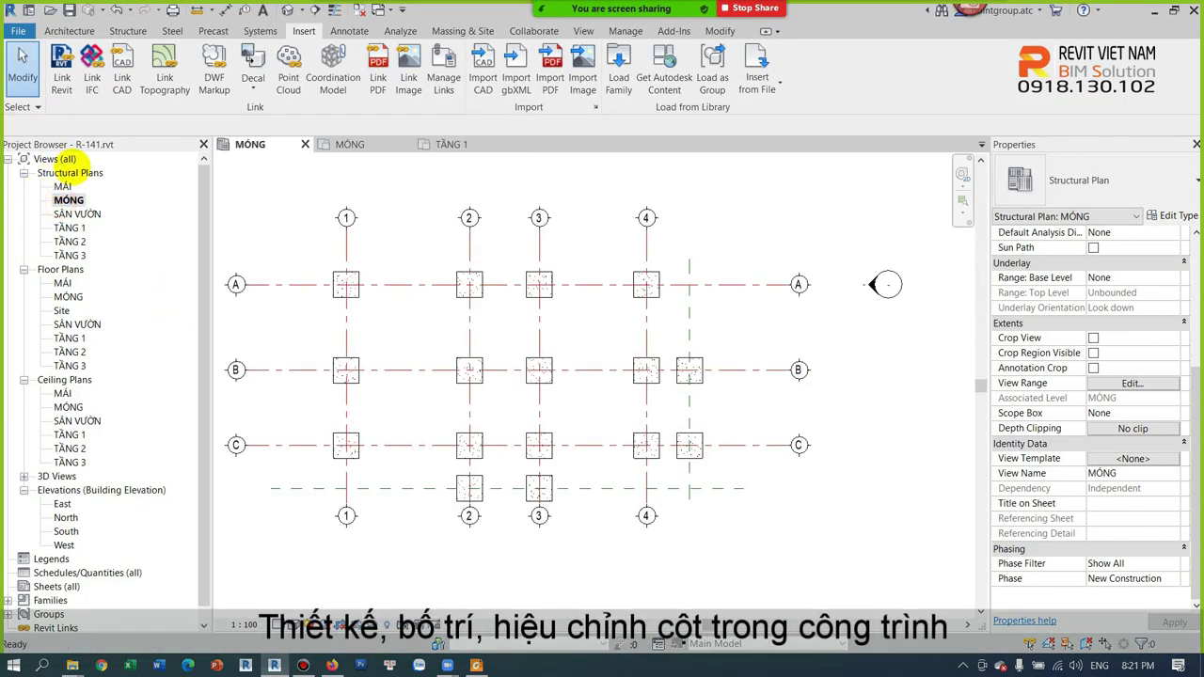
scroll(565, 336, up, 2)
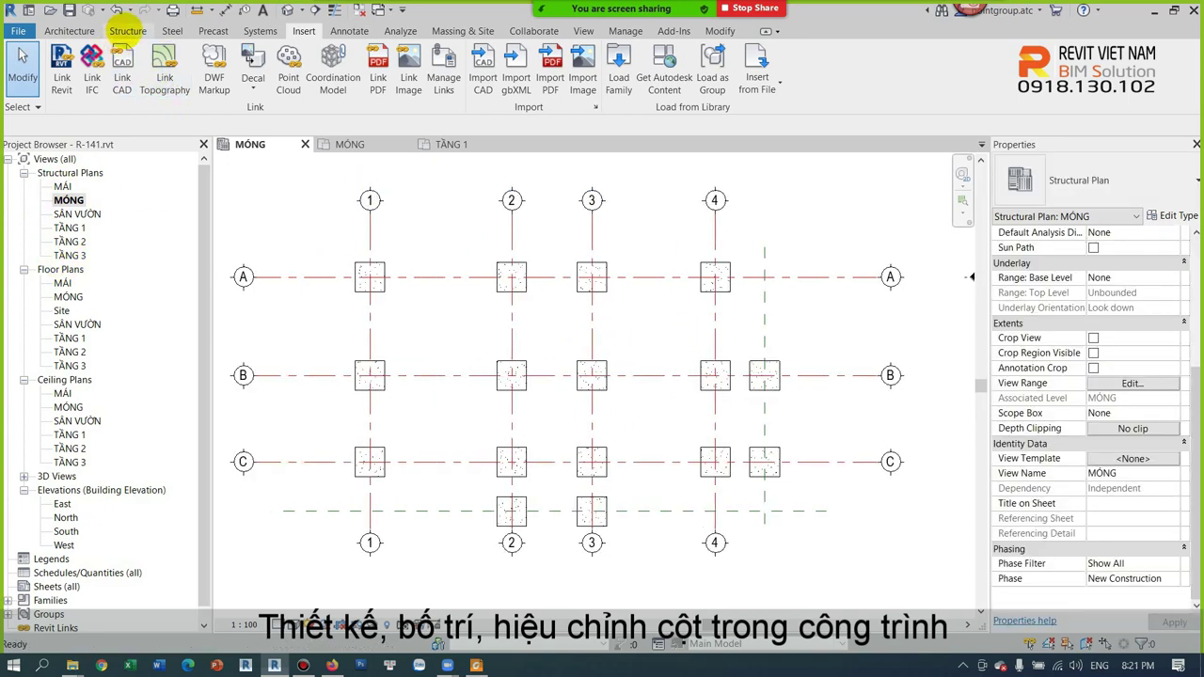
click(127, 29)
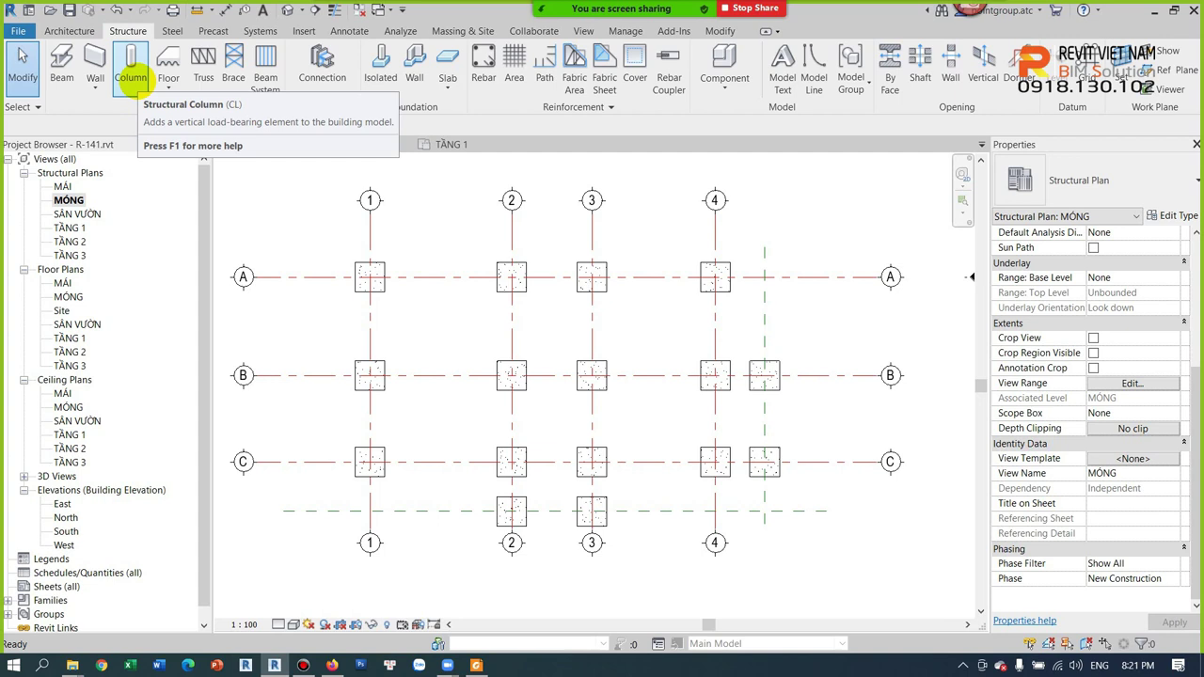
click(68, 30)
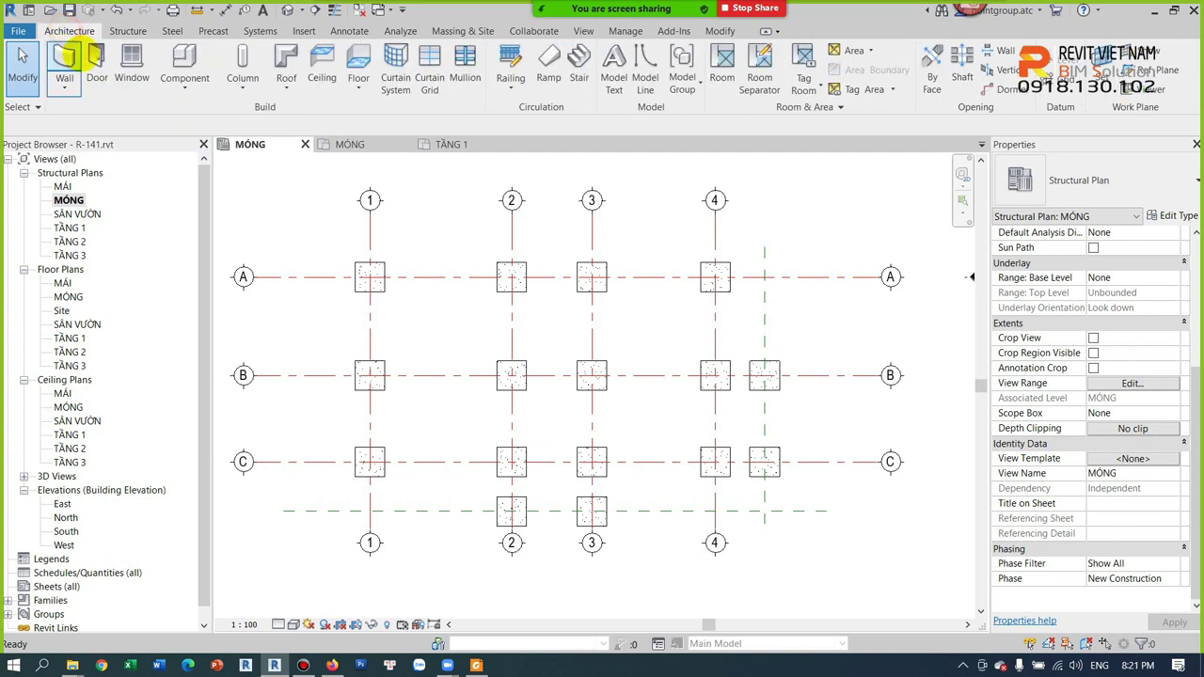
click(235, 91)
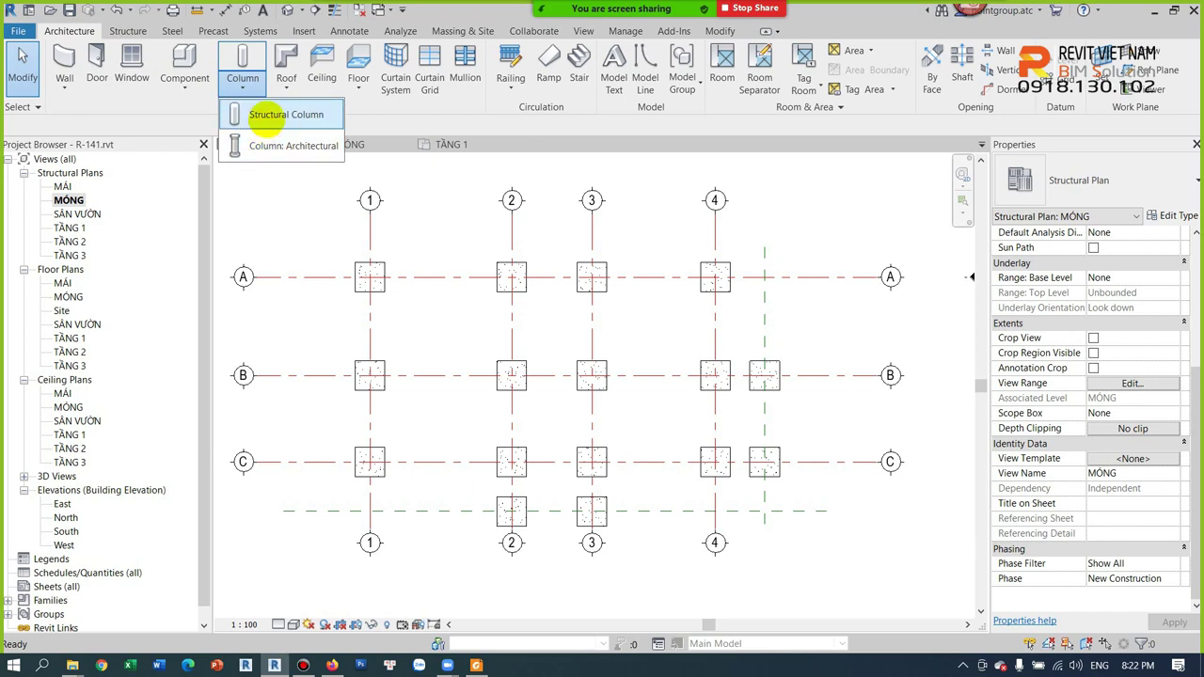
Start a structural column, check the loaded column types, and open Load Family
click(266, 117)
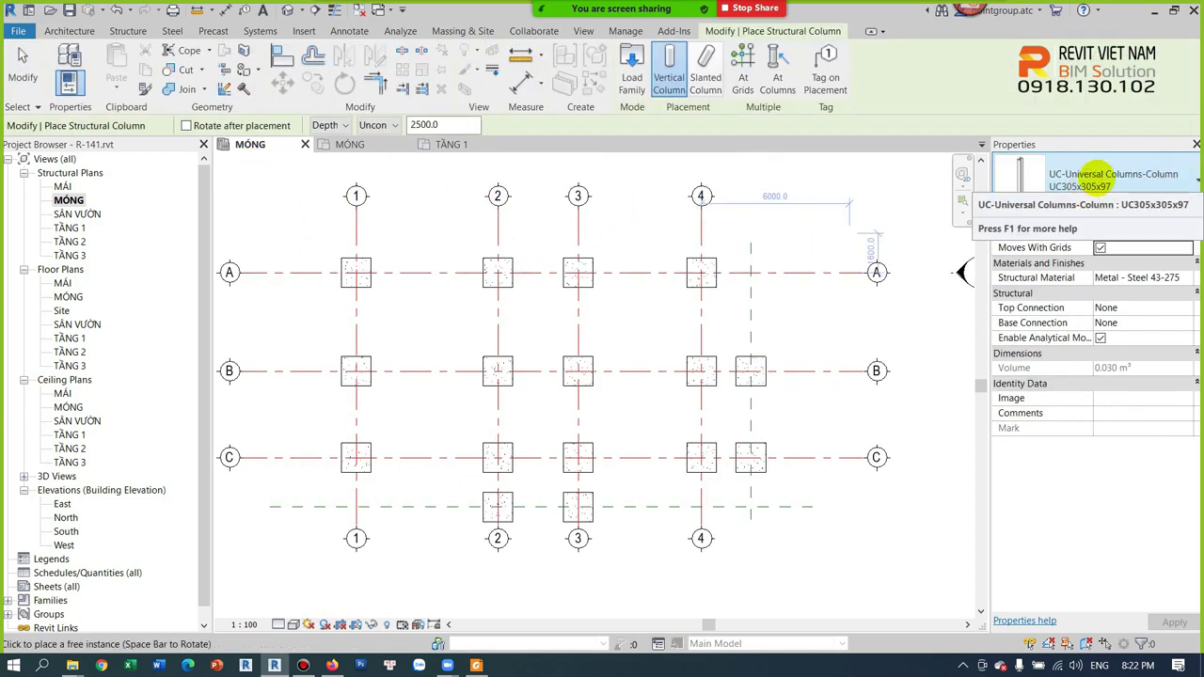
click(1077, 180)
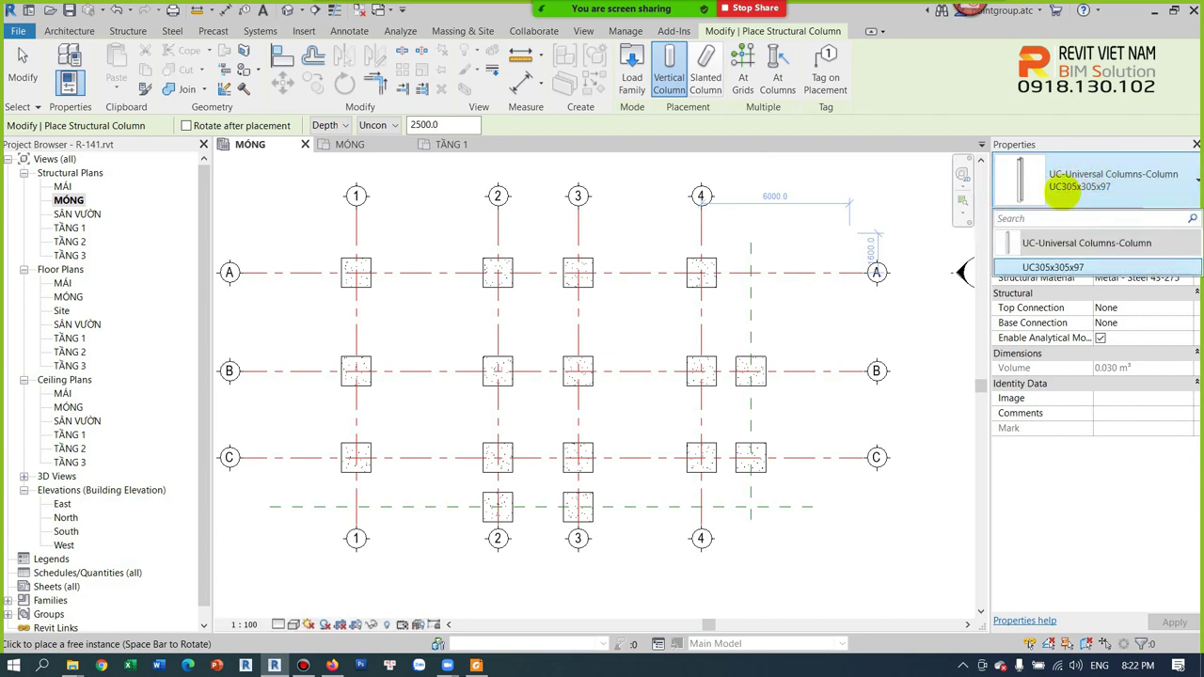
click(1065, 187)
click(632, 76)
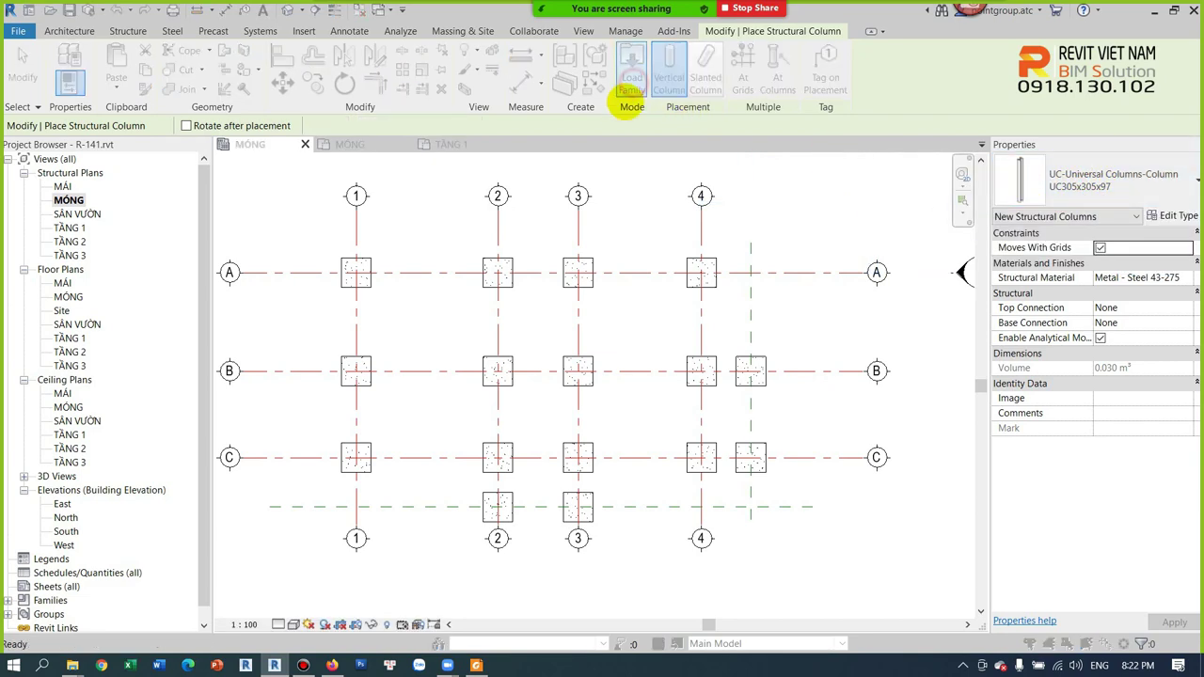
Navigate the family library to the Structural Columns folder
click(788, 177)
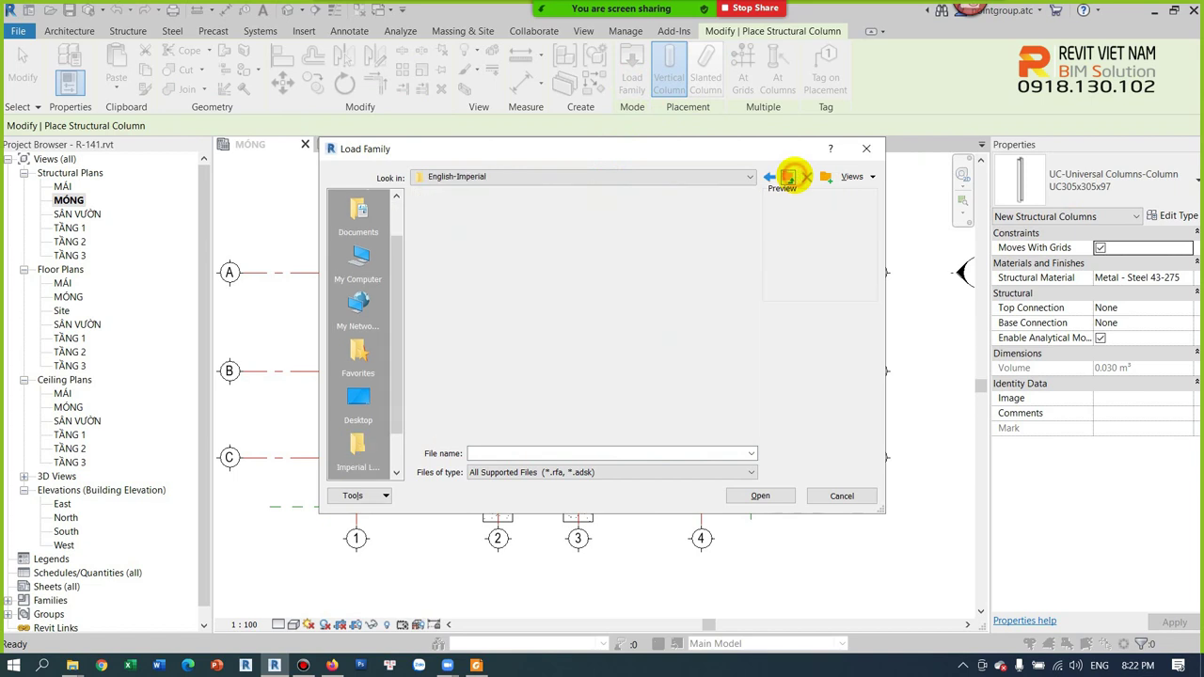
click(678, 240)
drag(750, 229, 753, 355)
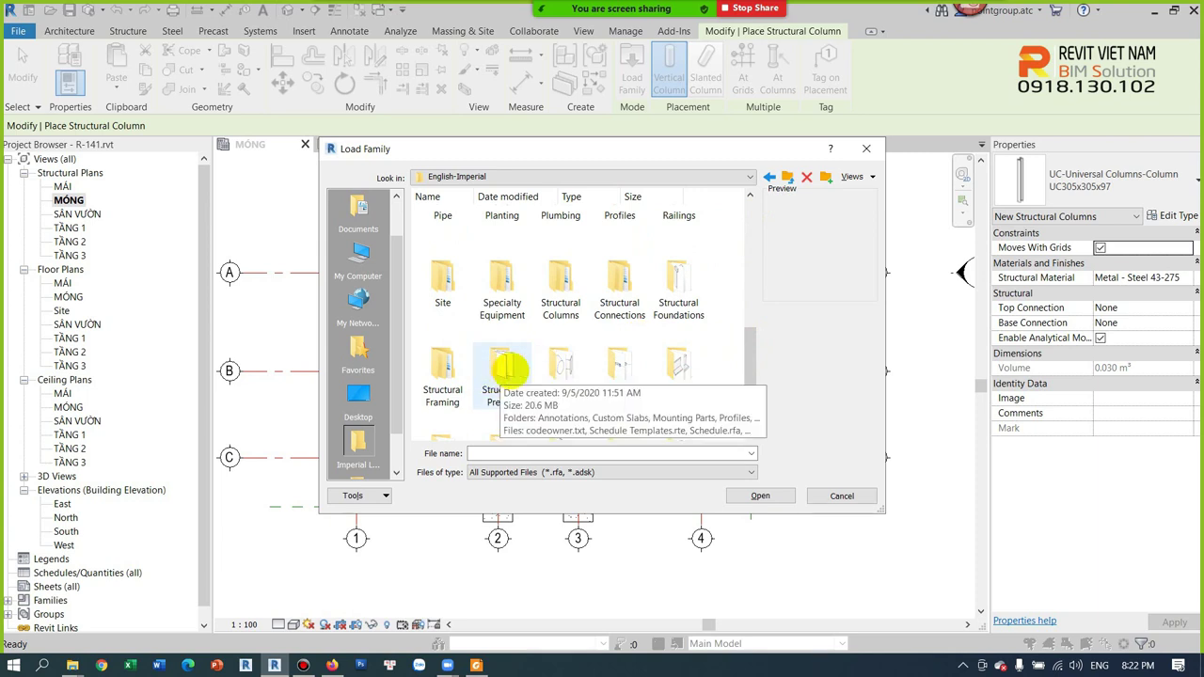
click(565, 284)
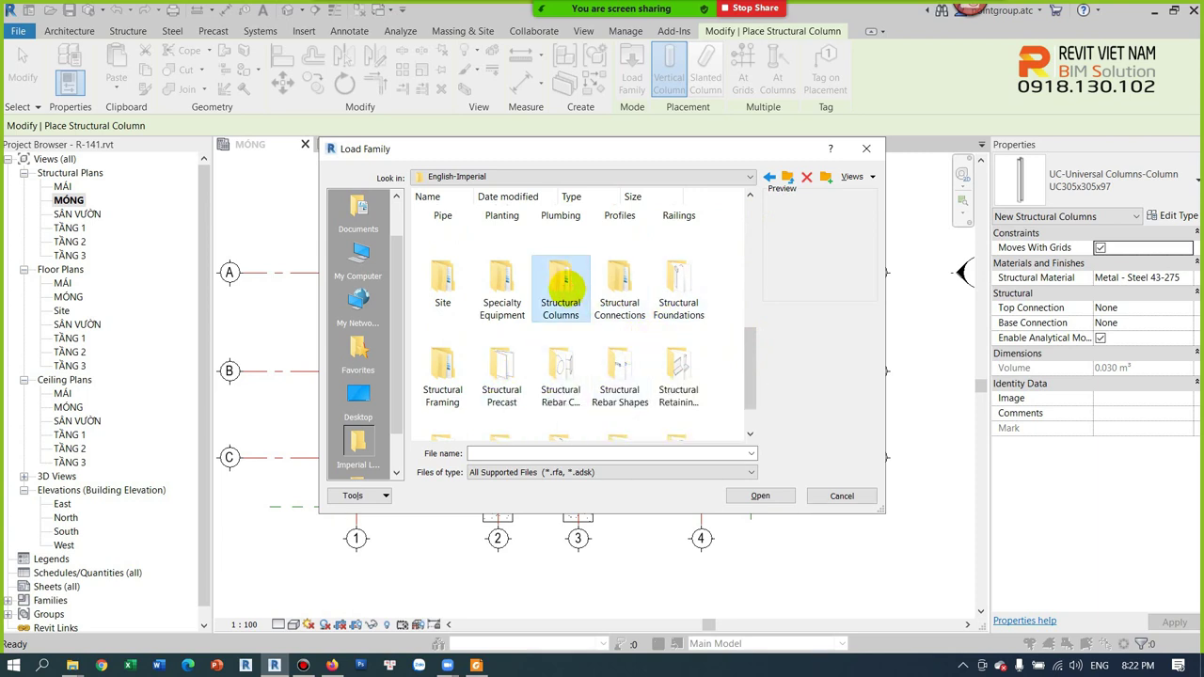
double_click(565, 279)
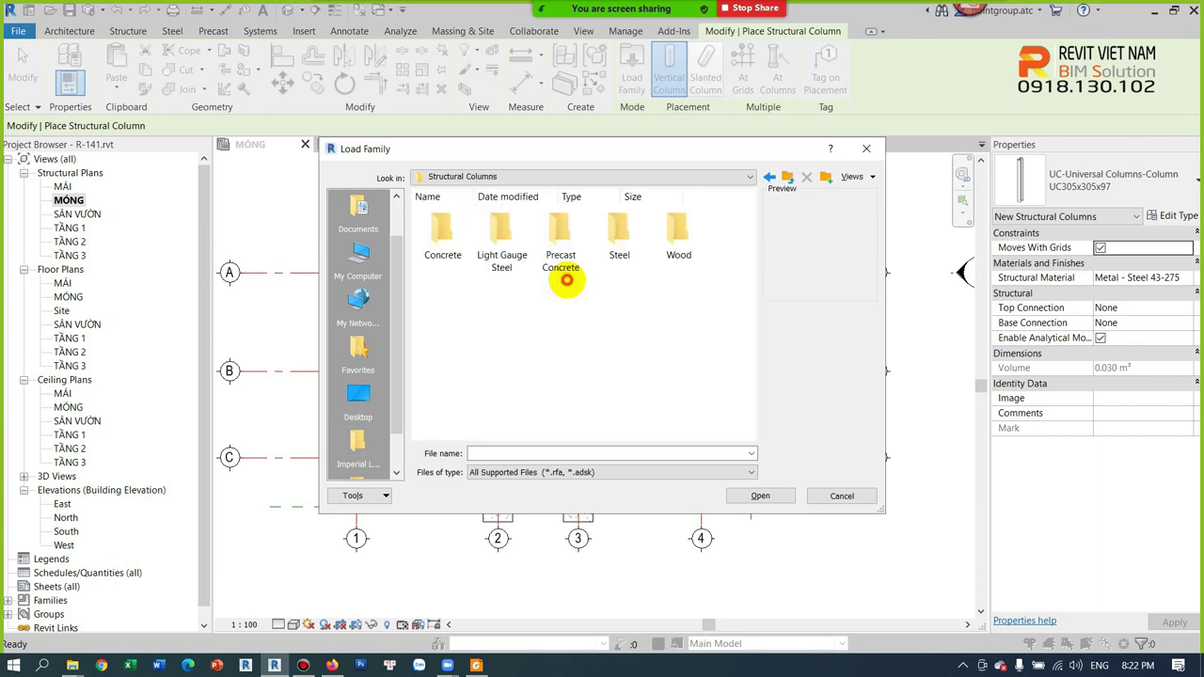
Browse the Wood, Steel and Precast folders, then select Concrete-Rectangular-Column.rfa in Concrete
double_click(677, 230)
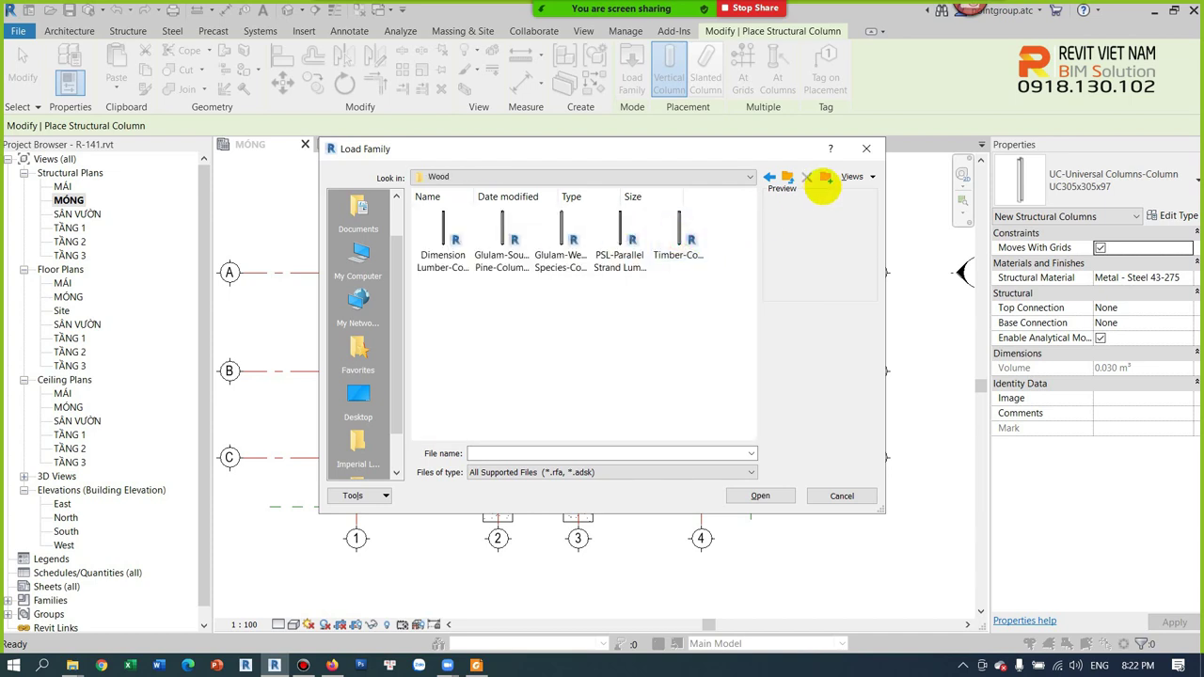
click(781, 179)
double_click(620, 234)
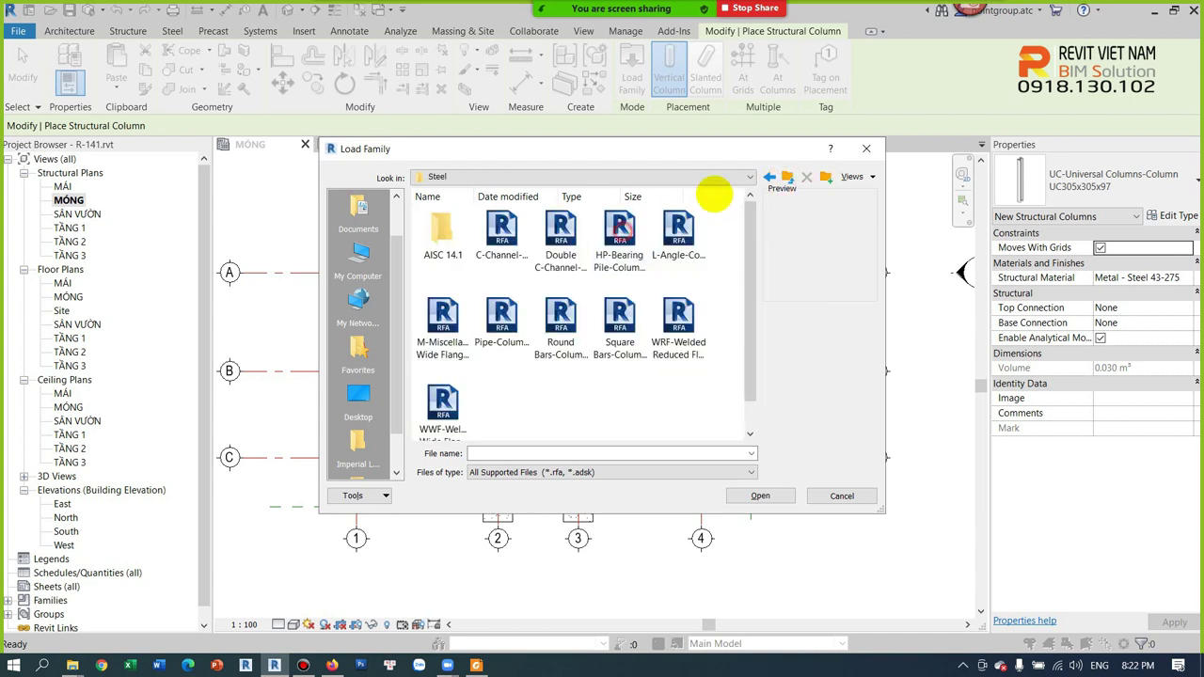
click(789, 179)
double_click(561, 235)
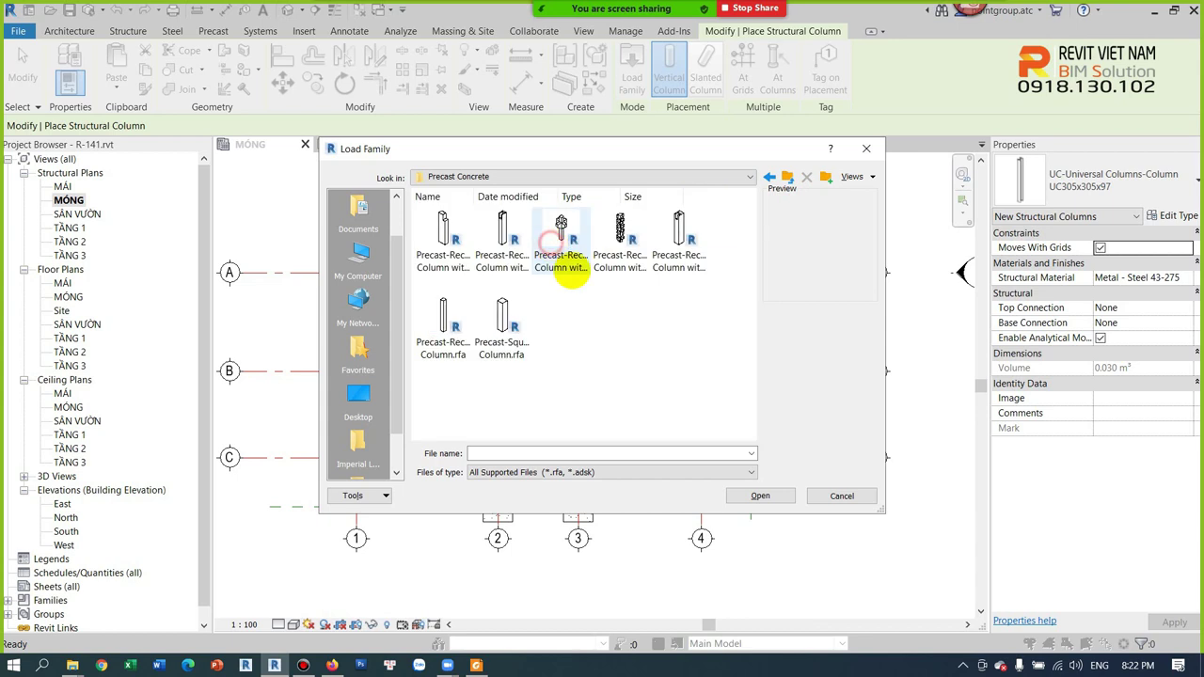
click(788, 179)
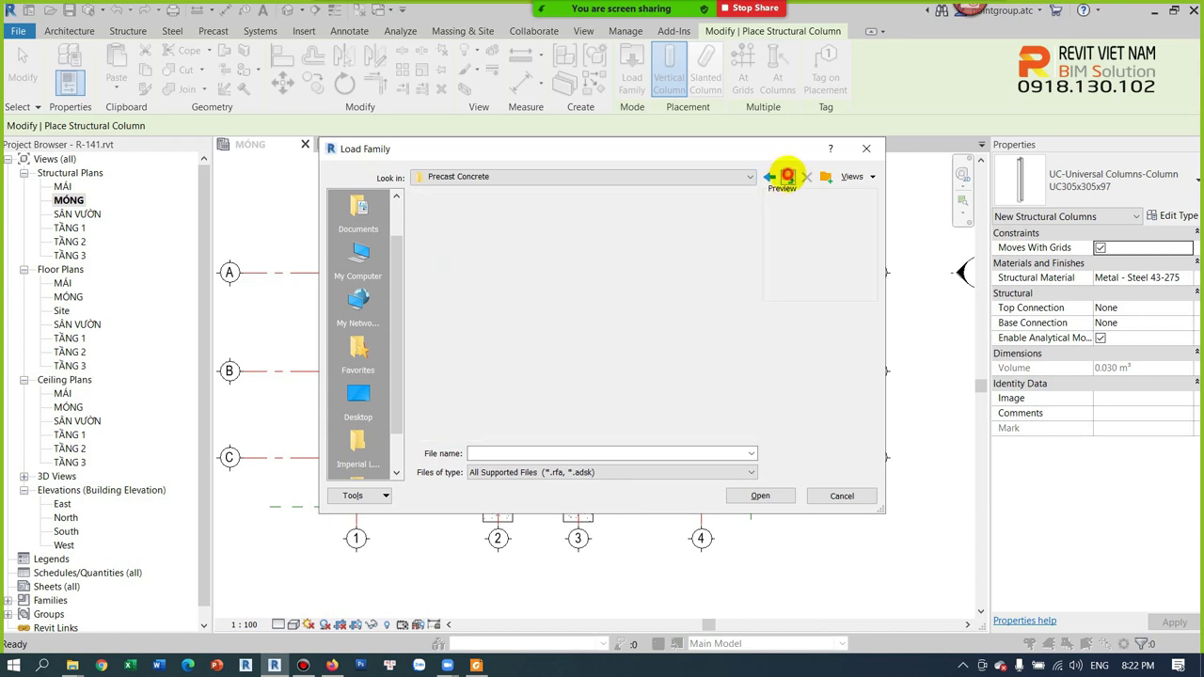
double_click(444, 235)
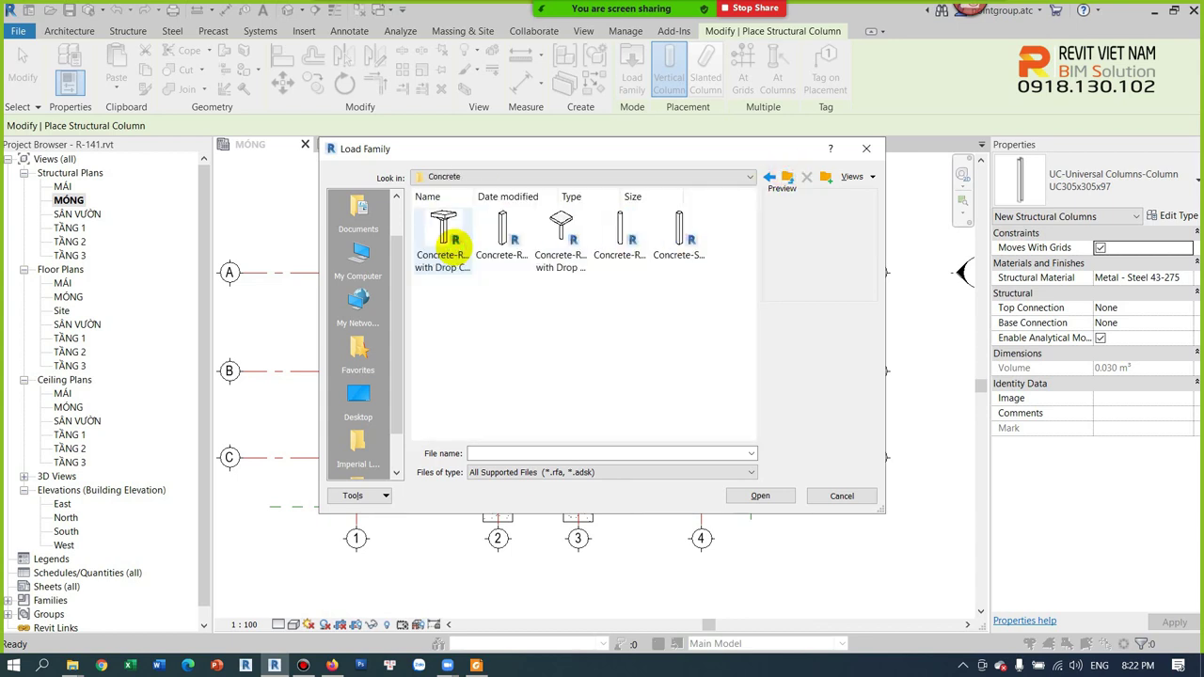
click(681, 243)
click(513, 252)
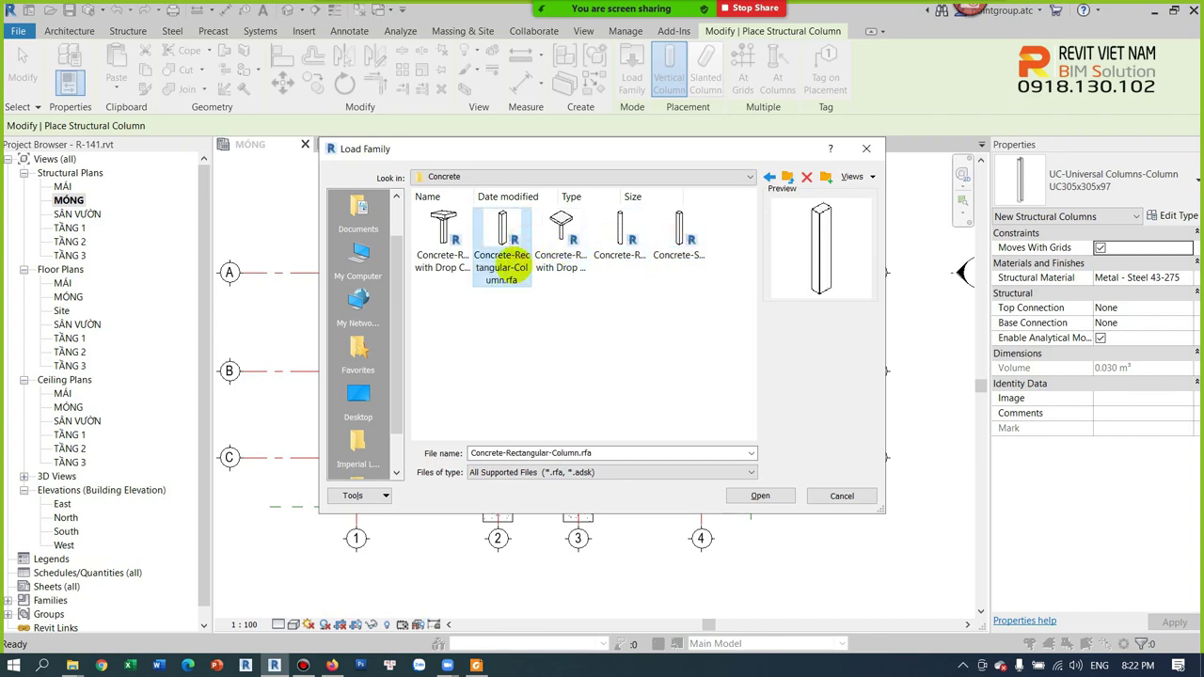
Load Concrete-Rectangular-Column and duplicate it as type C-220X220 with b and h of 220
click(763, 496)
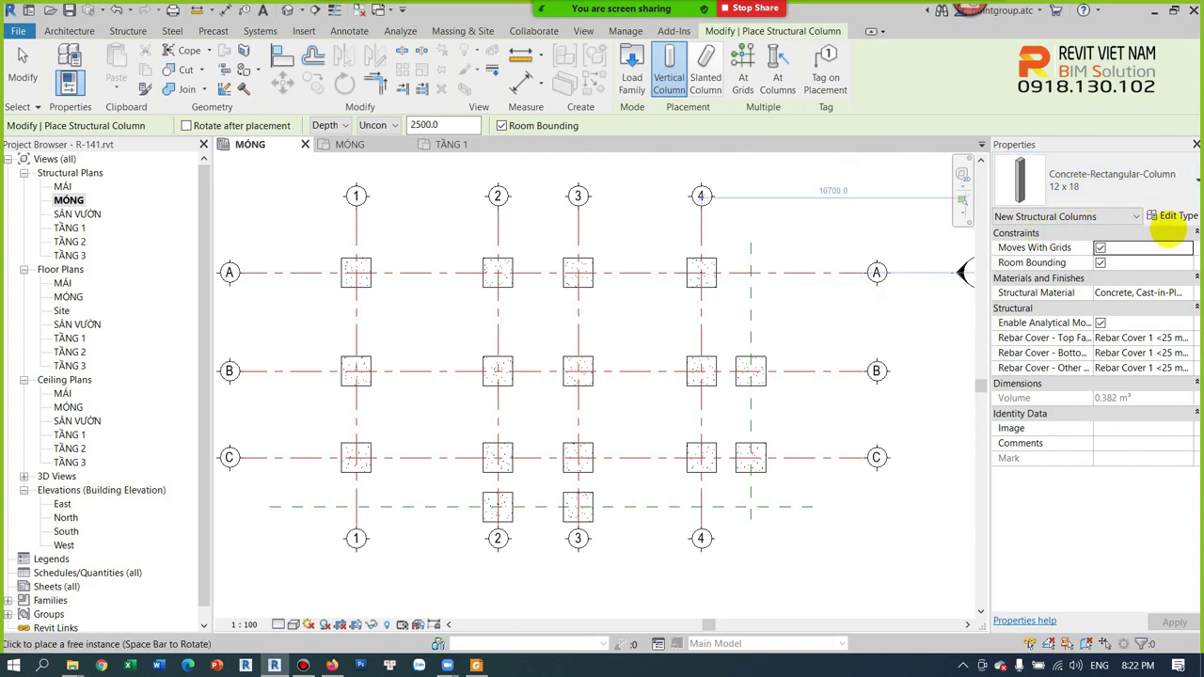
click(1167, 217)
click(1057, 135)
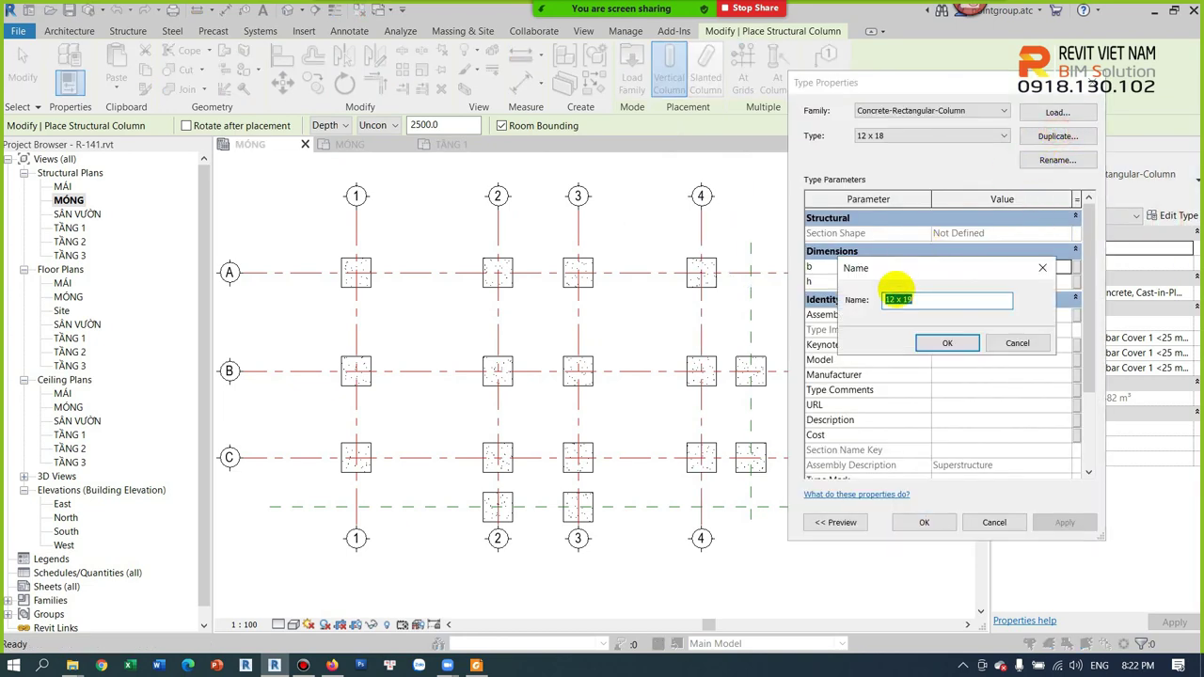
drag(936, 299, 859, 307)
text(C-220X220)
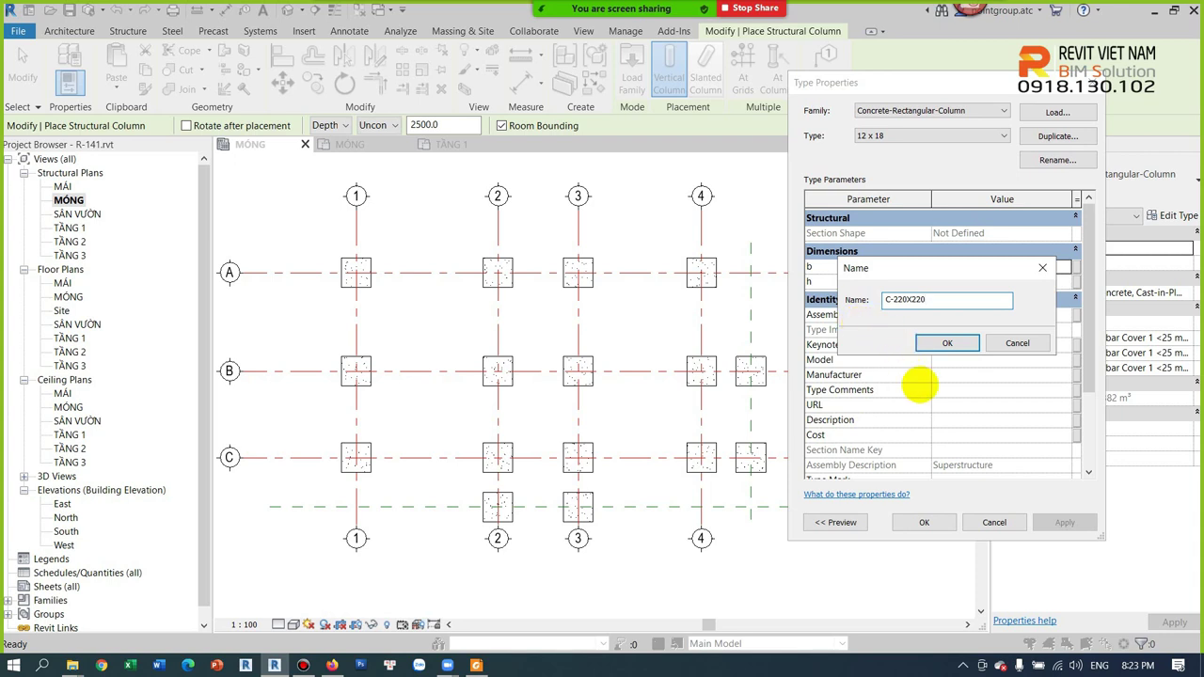
click(948, 342)
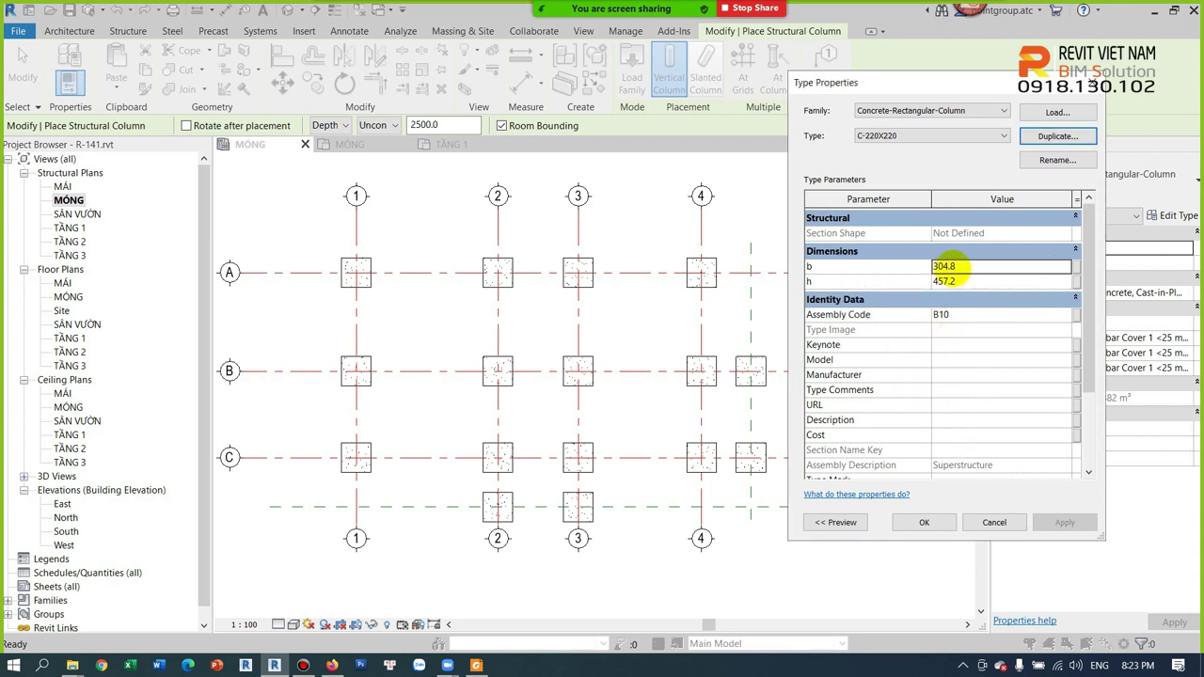
click(969, 267)
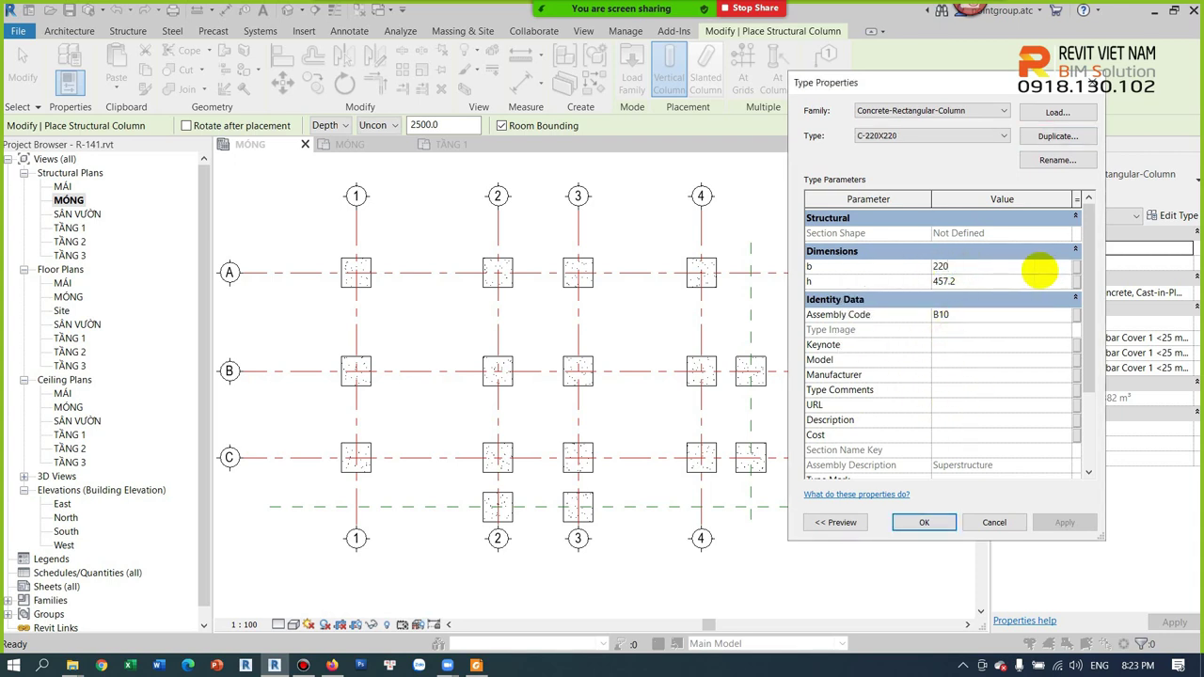
text(220)
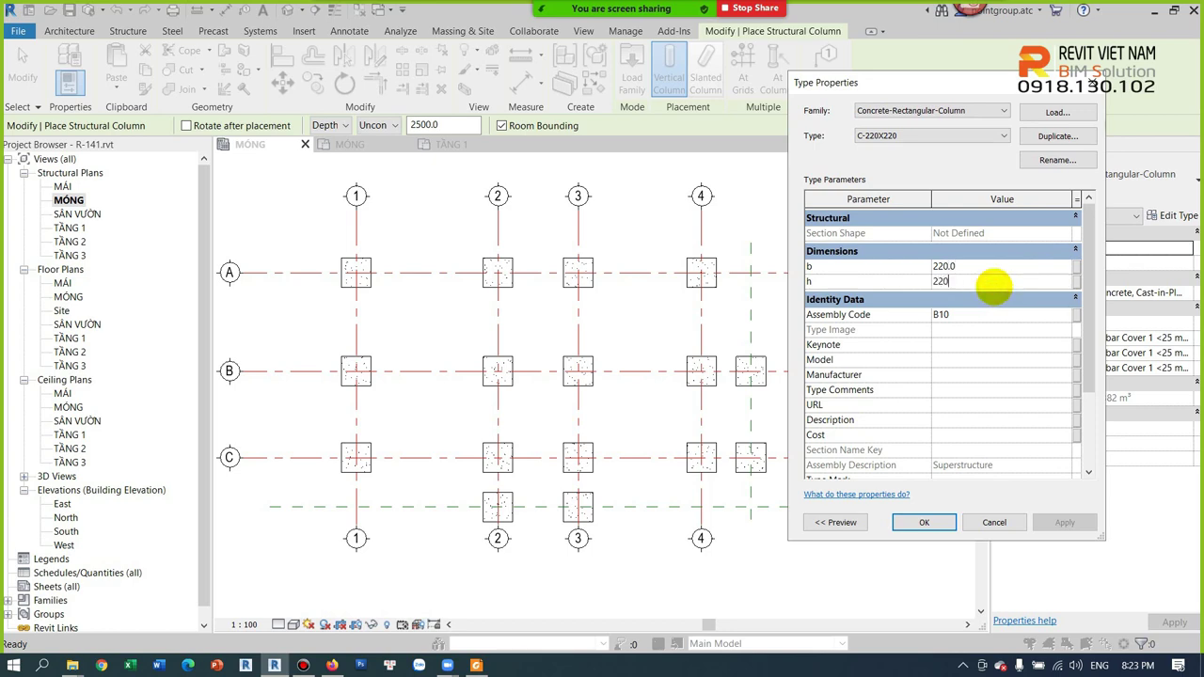
click(924, 523)
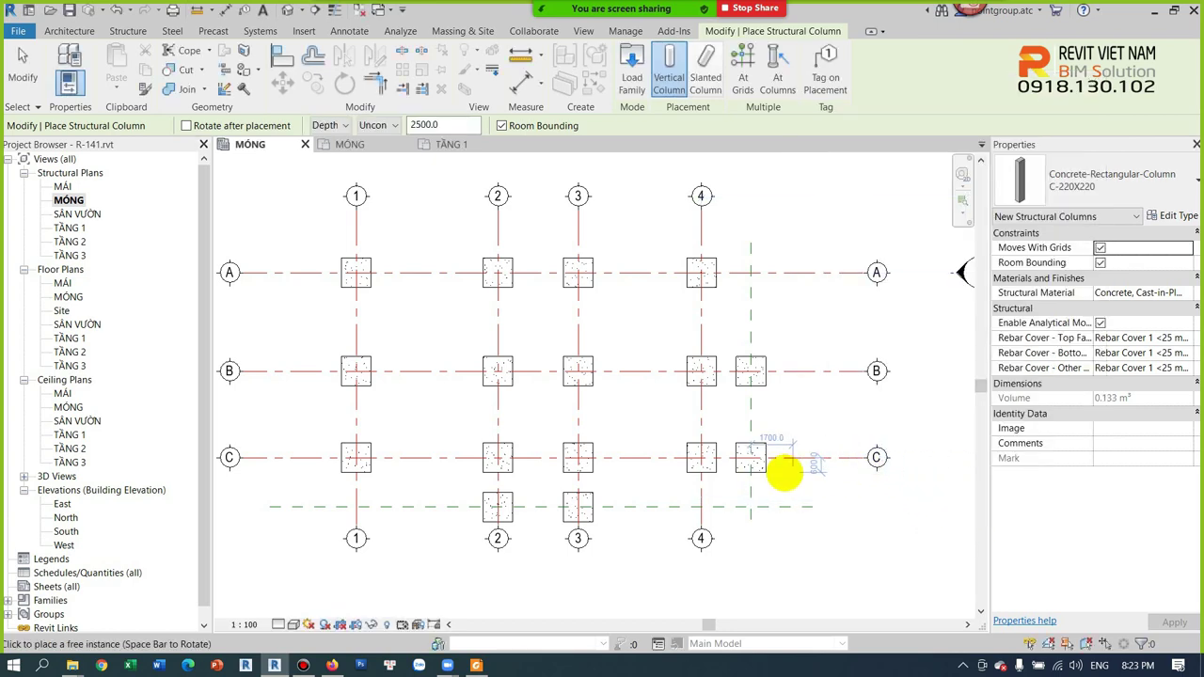
Place a C-220X220 column by depth at grid intersection A/4
scroll(602, 518, up, 3)
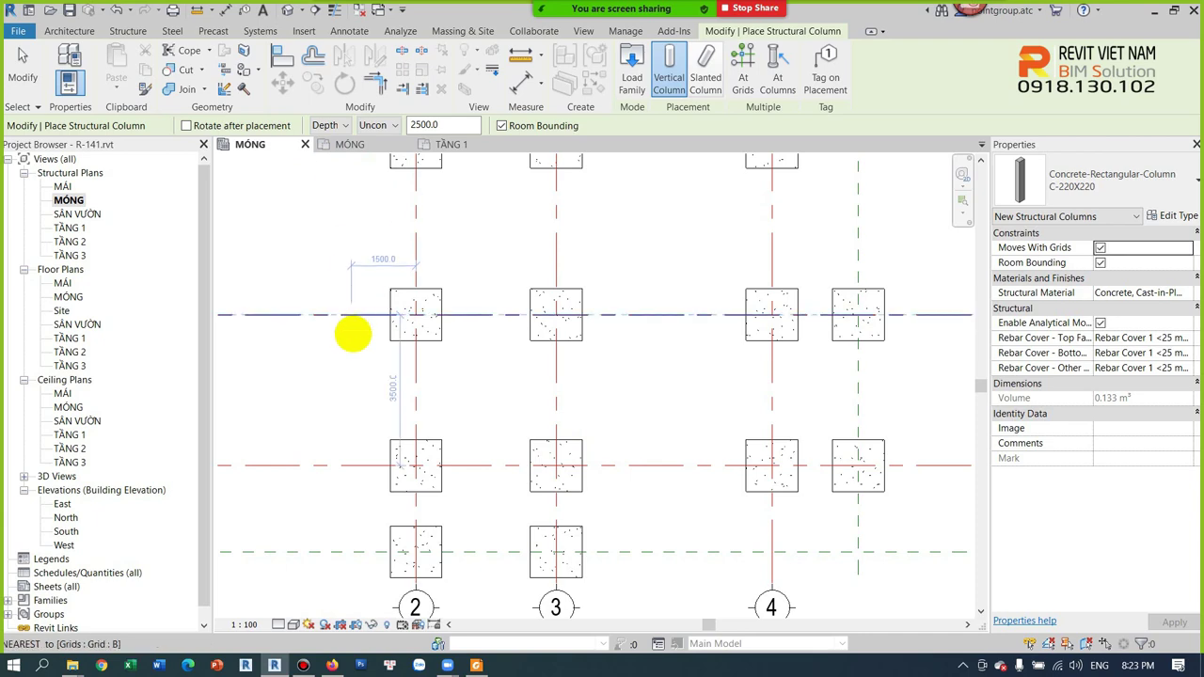
scroll(353, 333, down, 2)
scroll(333, 304, down, 1)
scroll(367, 291, up, 1)
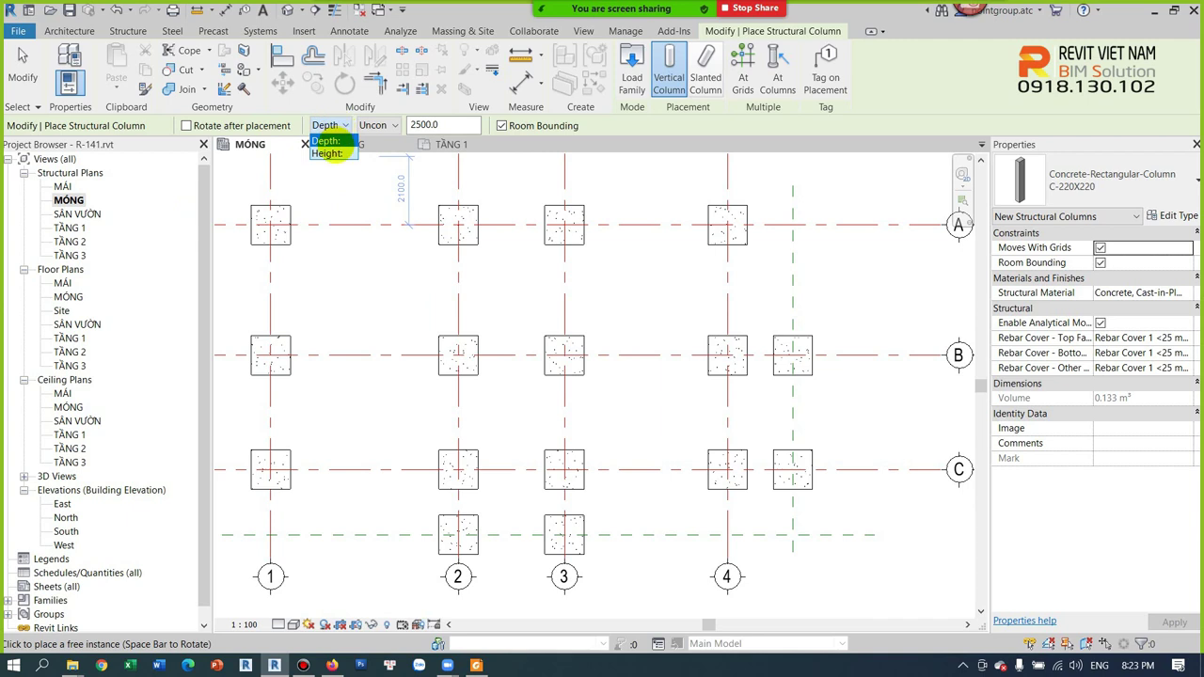
click(326, 140)
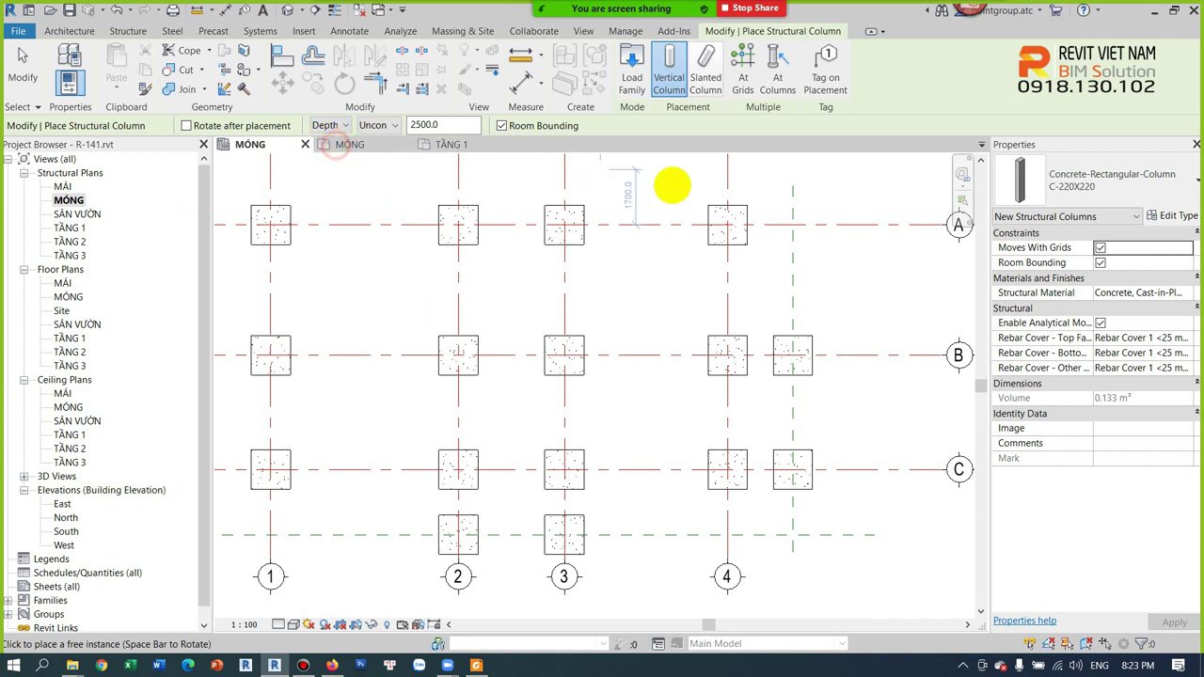
click(732, 226)
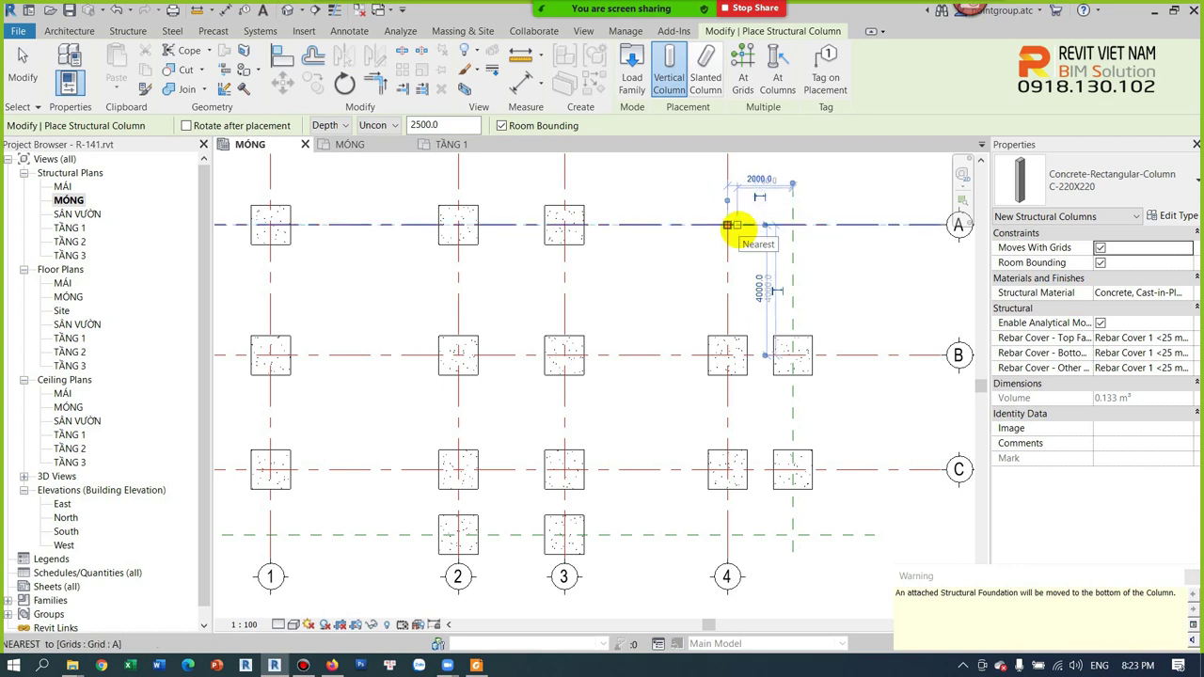
Set the column height to SÂN VƯỜN and place a column at grid intersection B-4
click(331, 126)
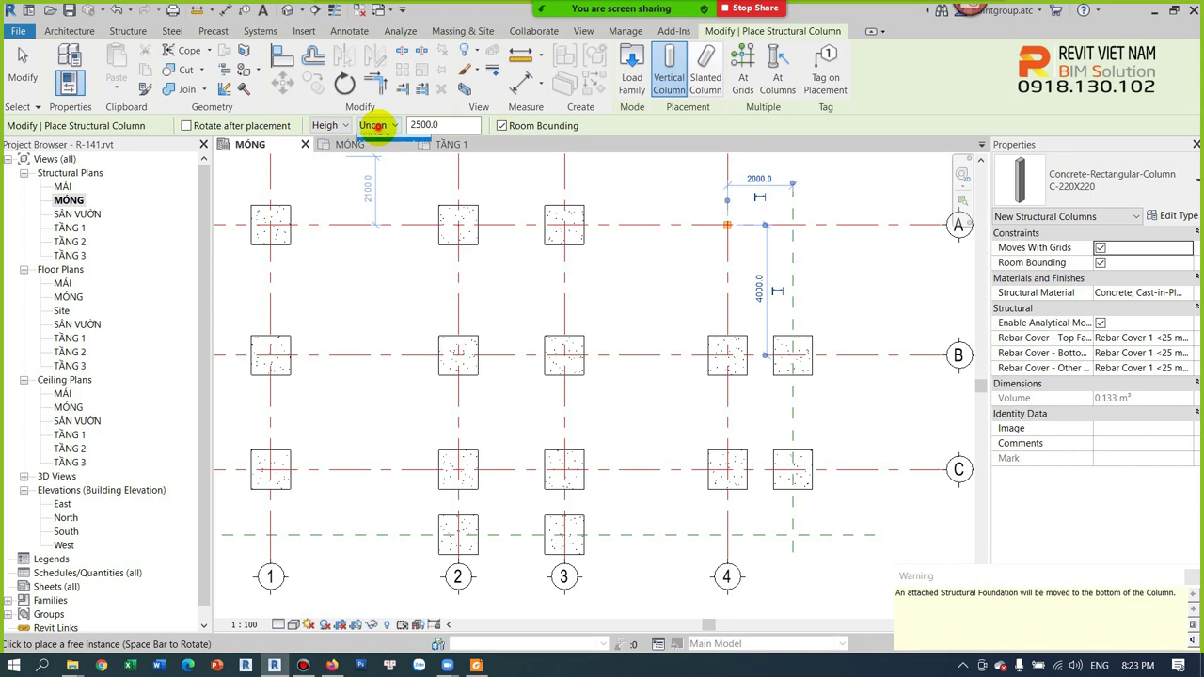
click(375, 125)
click(381, 165)
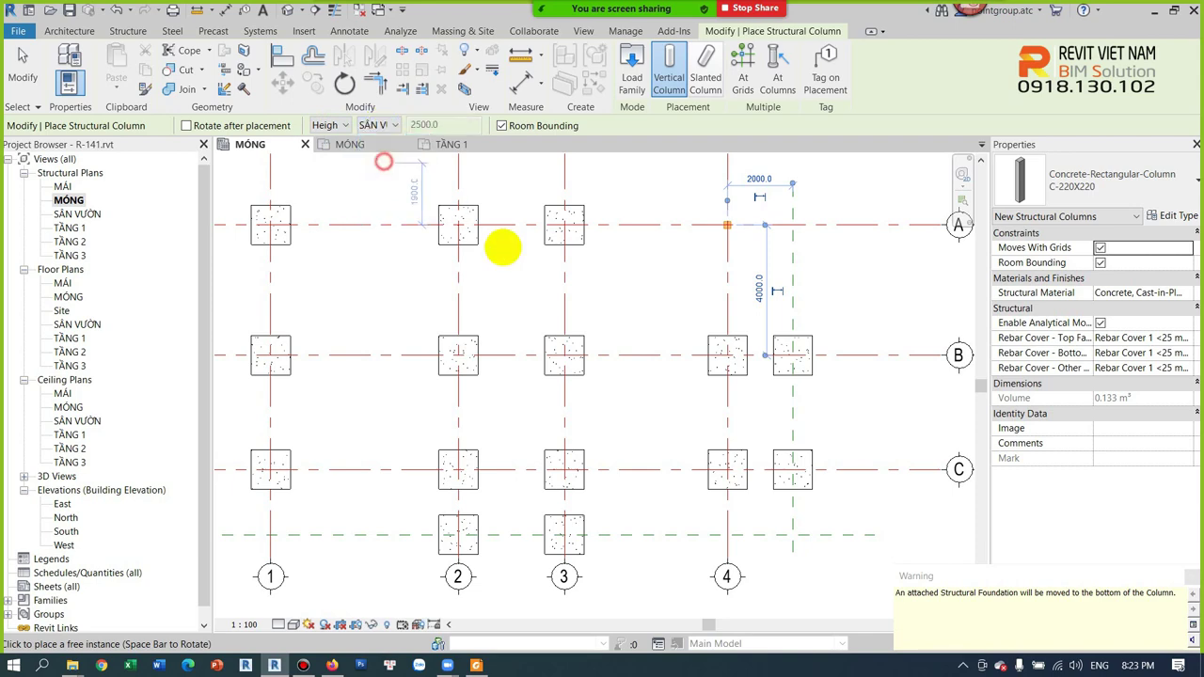
click(728, 355)
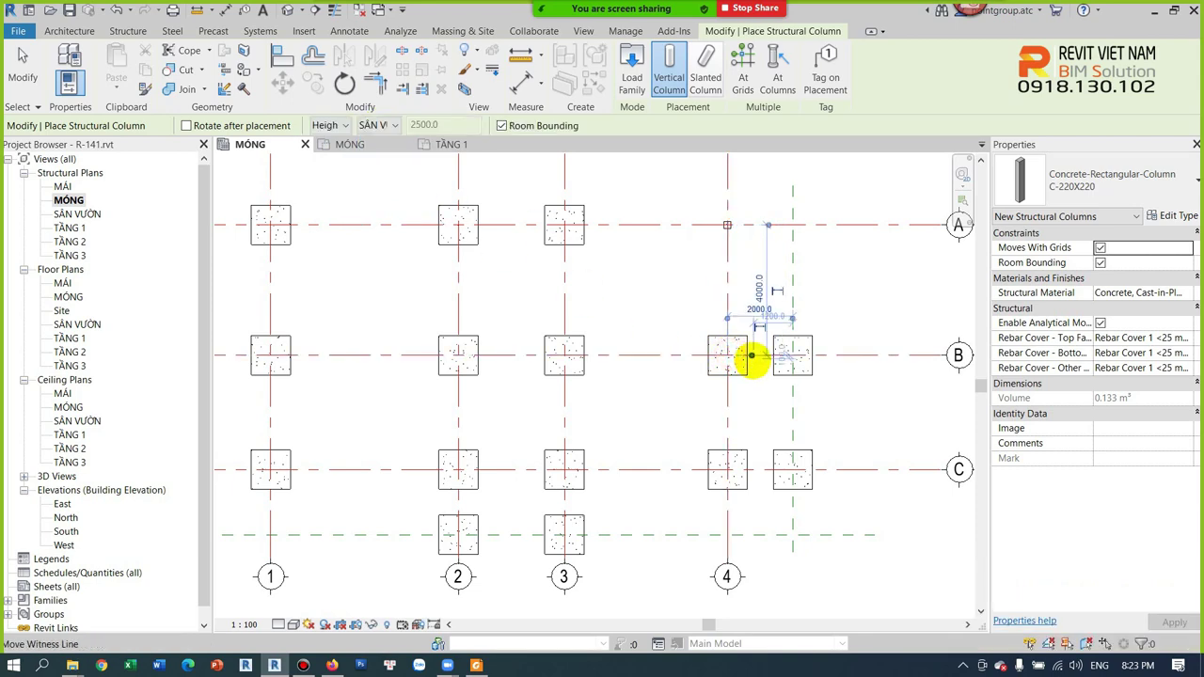
scroll(730, 351, up, 2)
key(Escape)
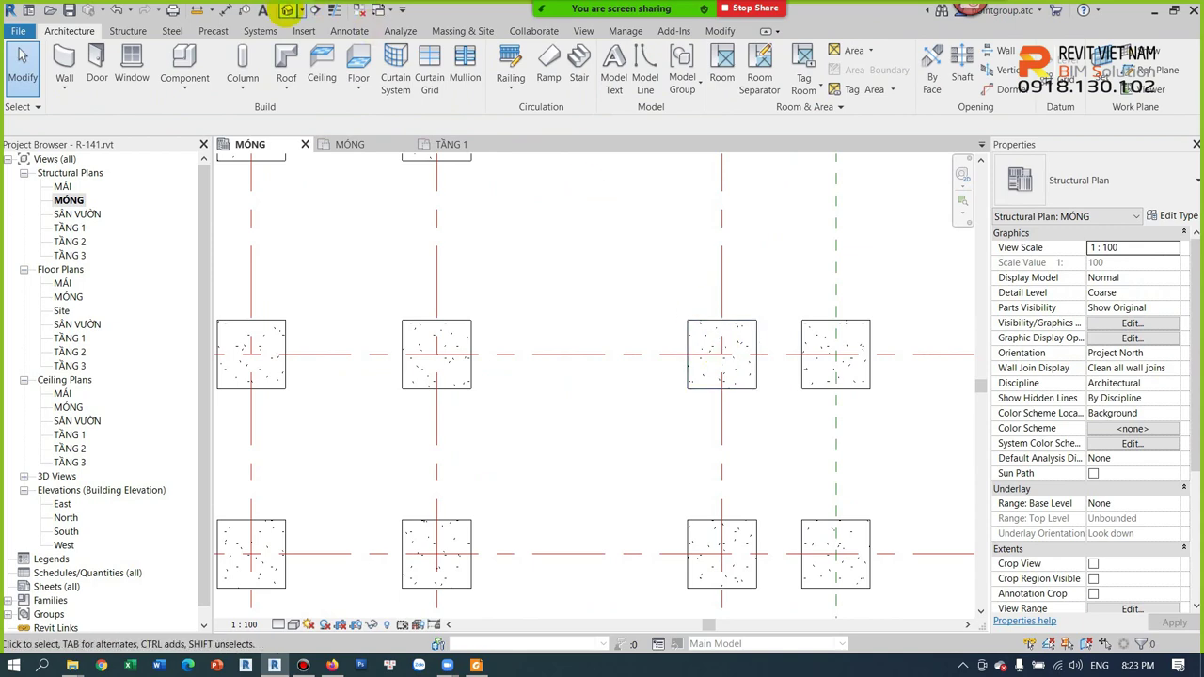
In the 3D view, extend column B-4's top level to TẦNG 1
click(285, 9)
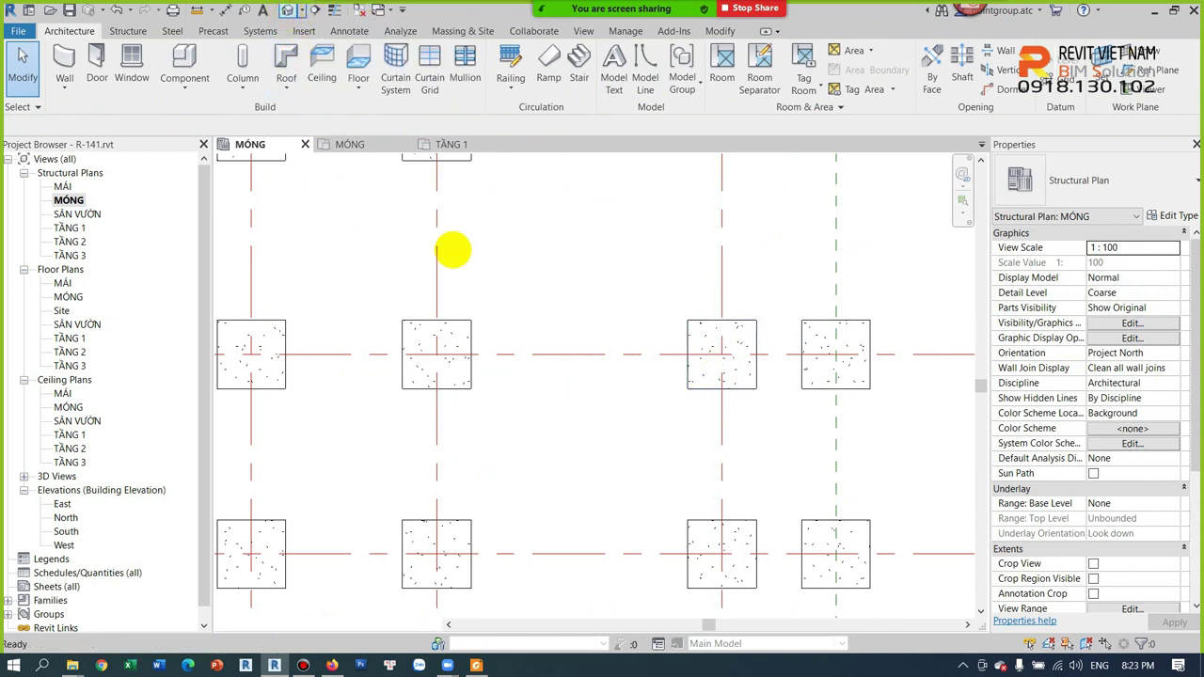
scroll(743, 527, up, 3)
scroll(596, 409, up, 2)
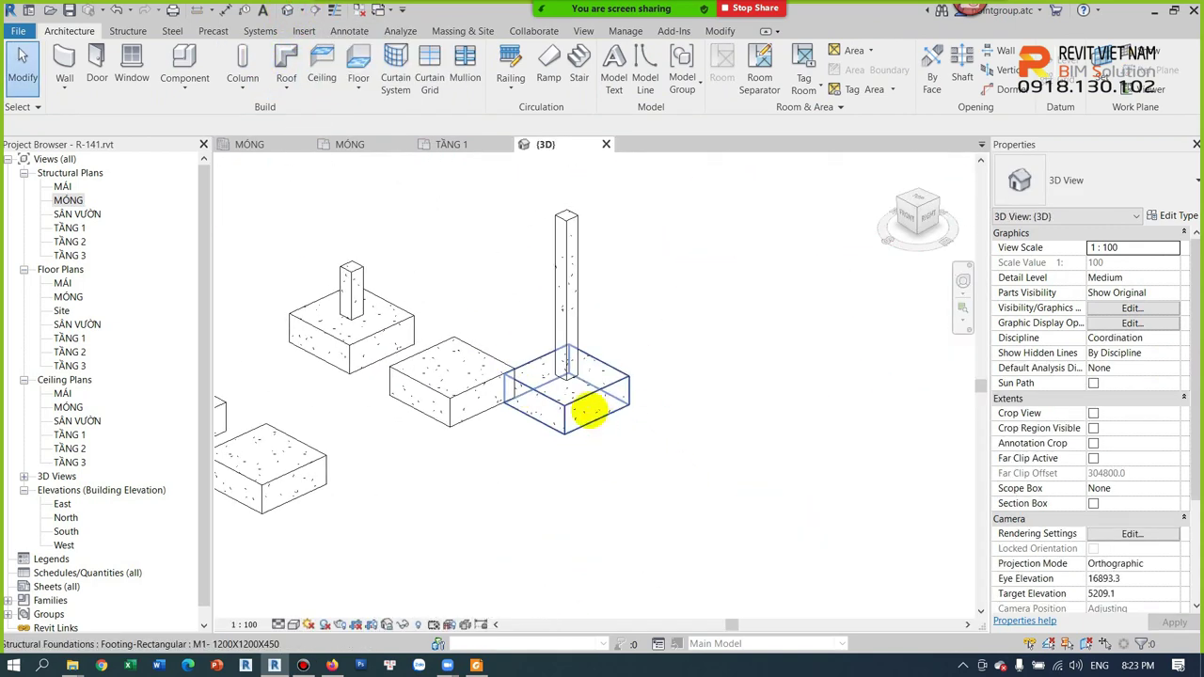
mouse_move(573, 342)
shift+middle_down()
mouse_move(583, 386)
mouse_move(549, 380)
mouse_move(745, 530)
mouse_move(525, 342)
shift+middle_up()
click(482, 319)
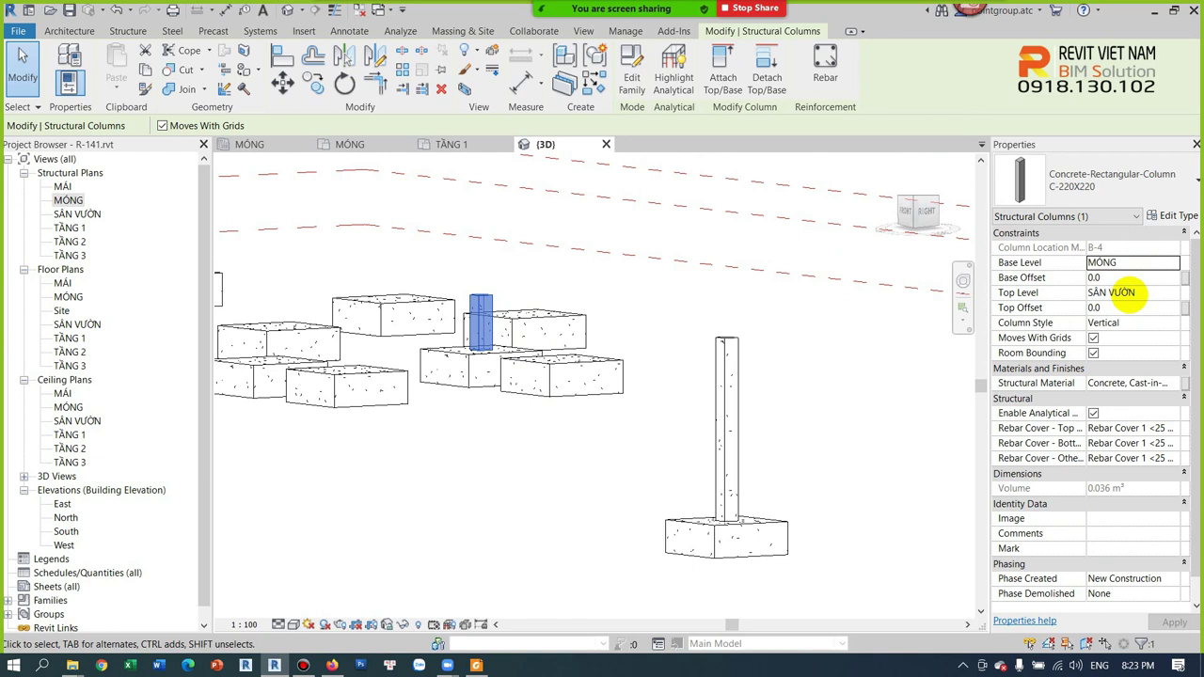
click(1175, 296)
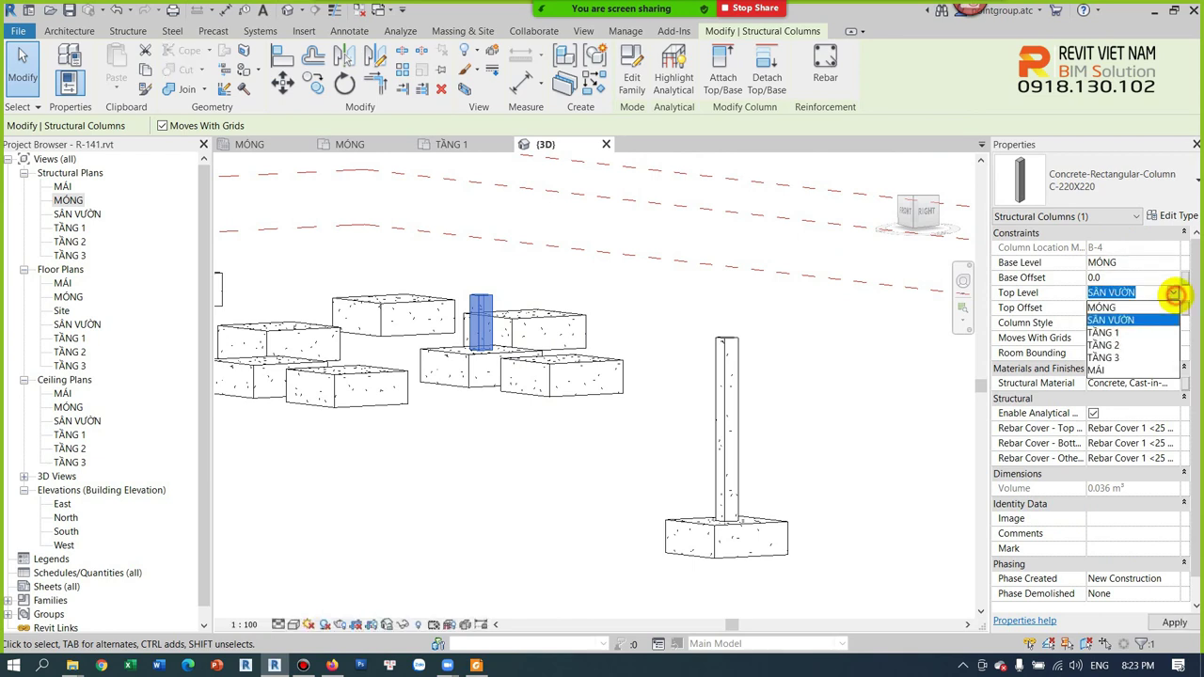
click(1106, 330)
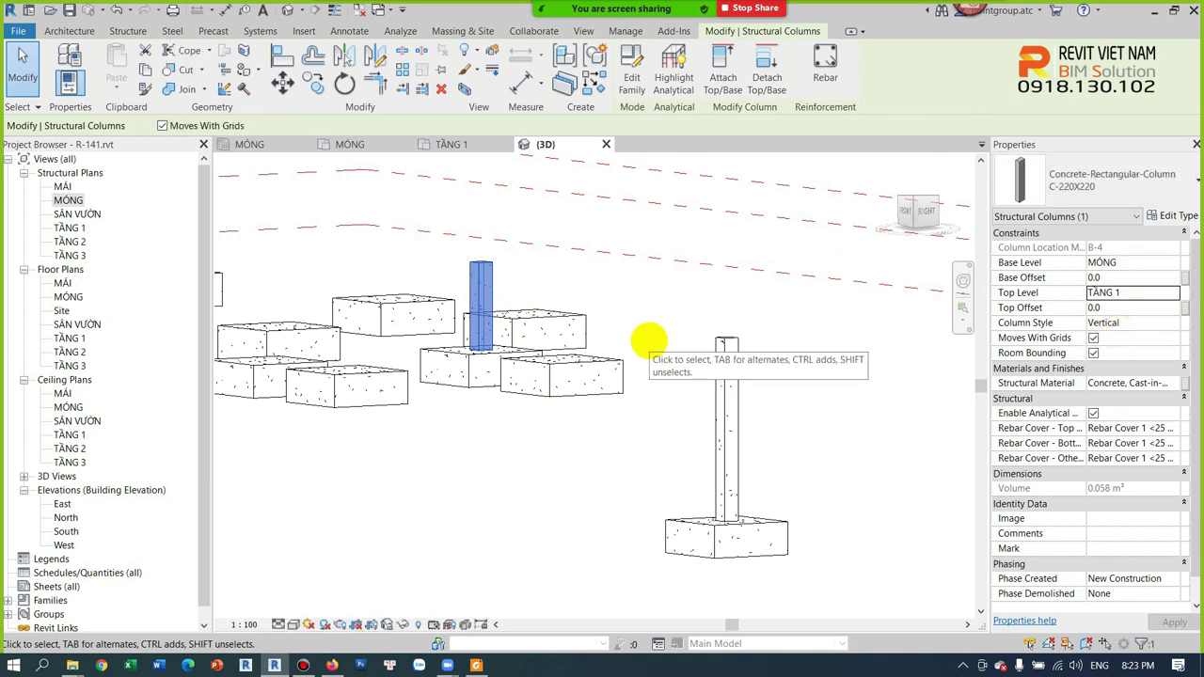
Set column A-4's top level to SÂN VƯỜN and base offset to 0.0, then orbit to check both columns
shift+middle_drag(649, 341, 653, 367)
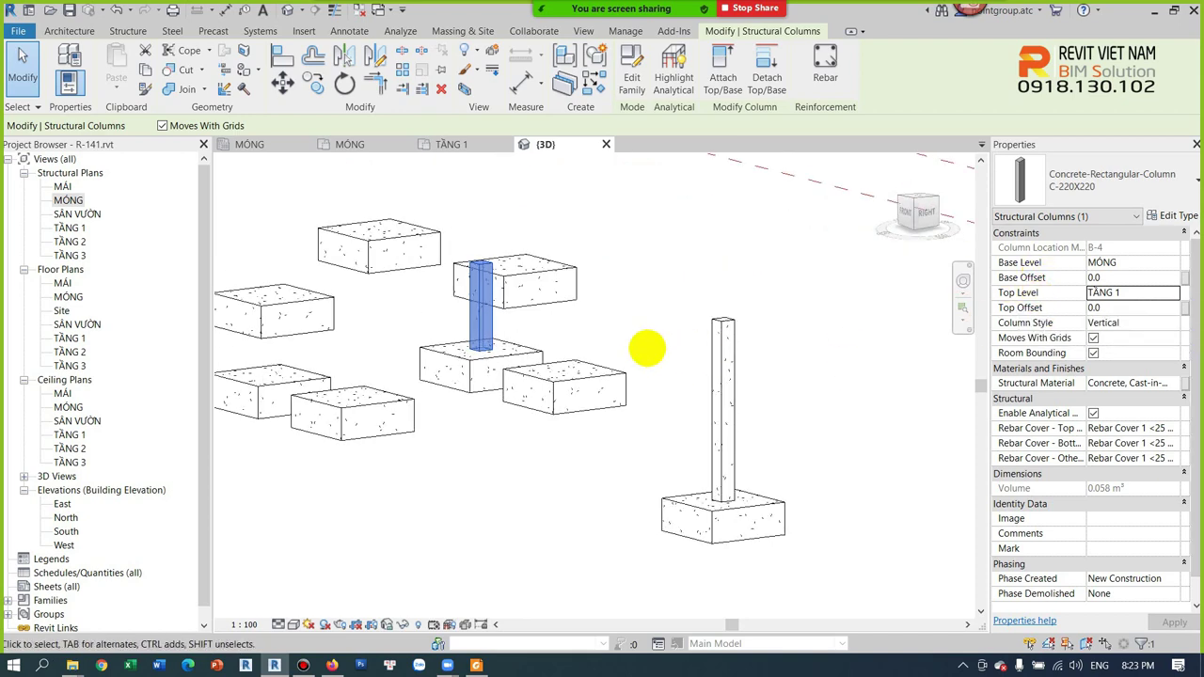
click(730, 395)
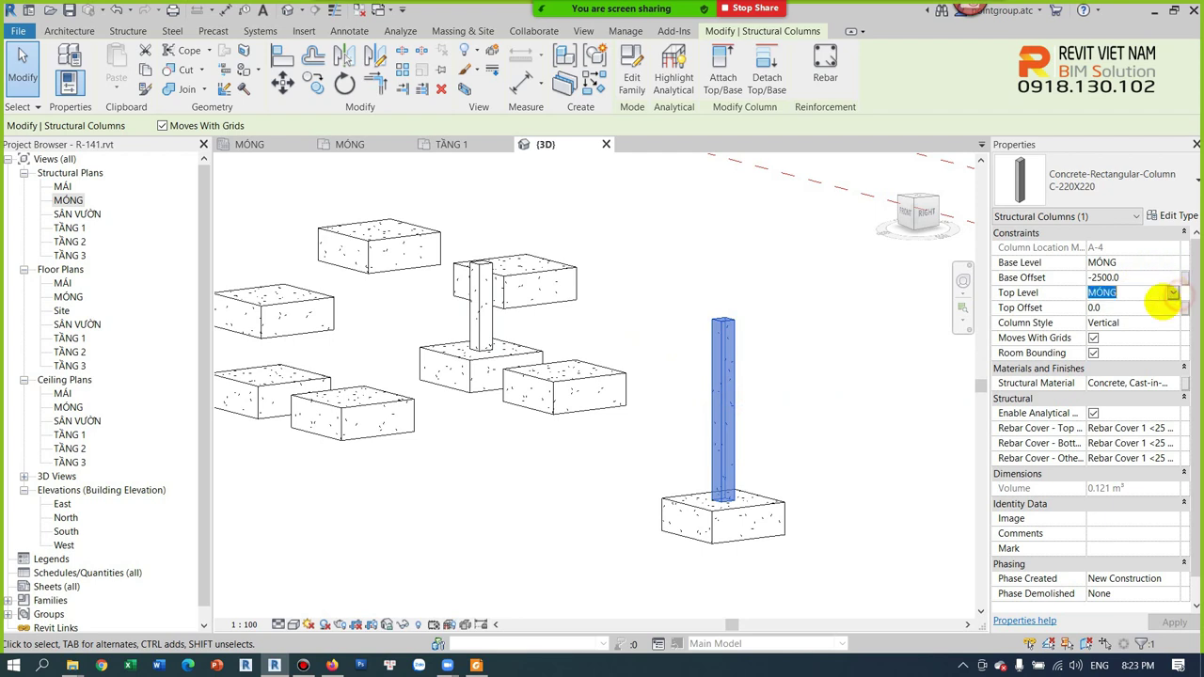
click(1172, 293)
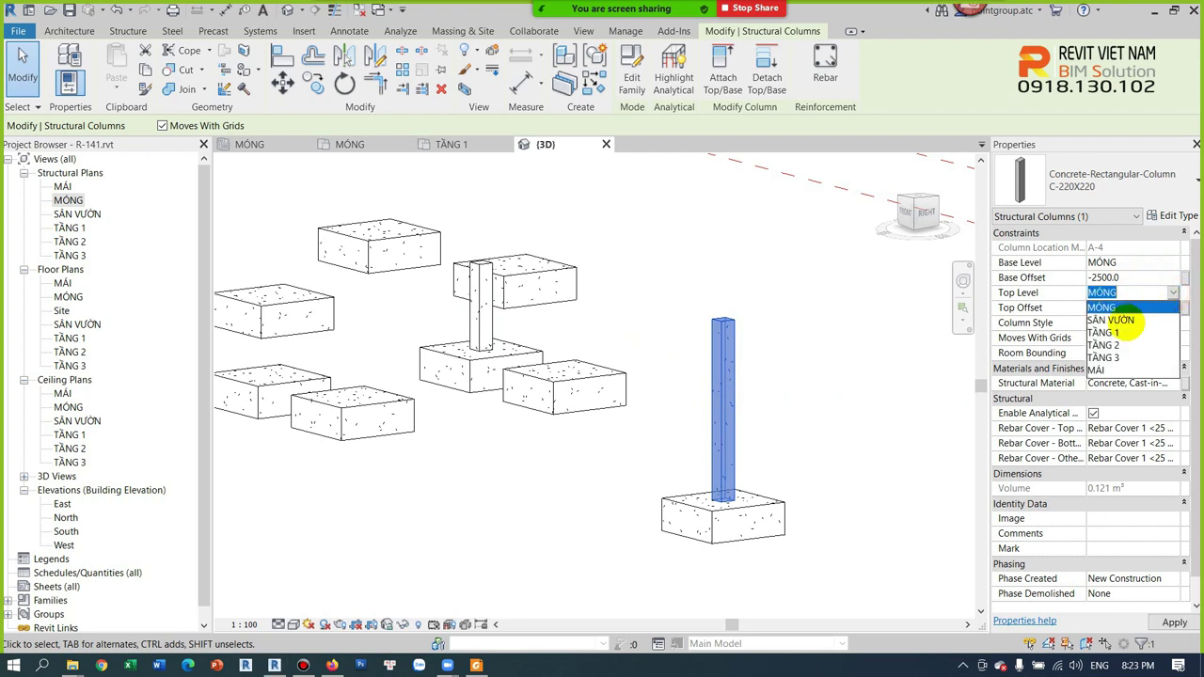
click(1119, 320)
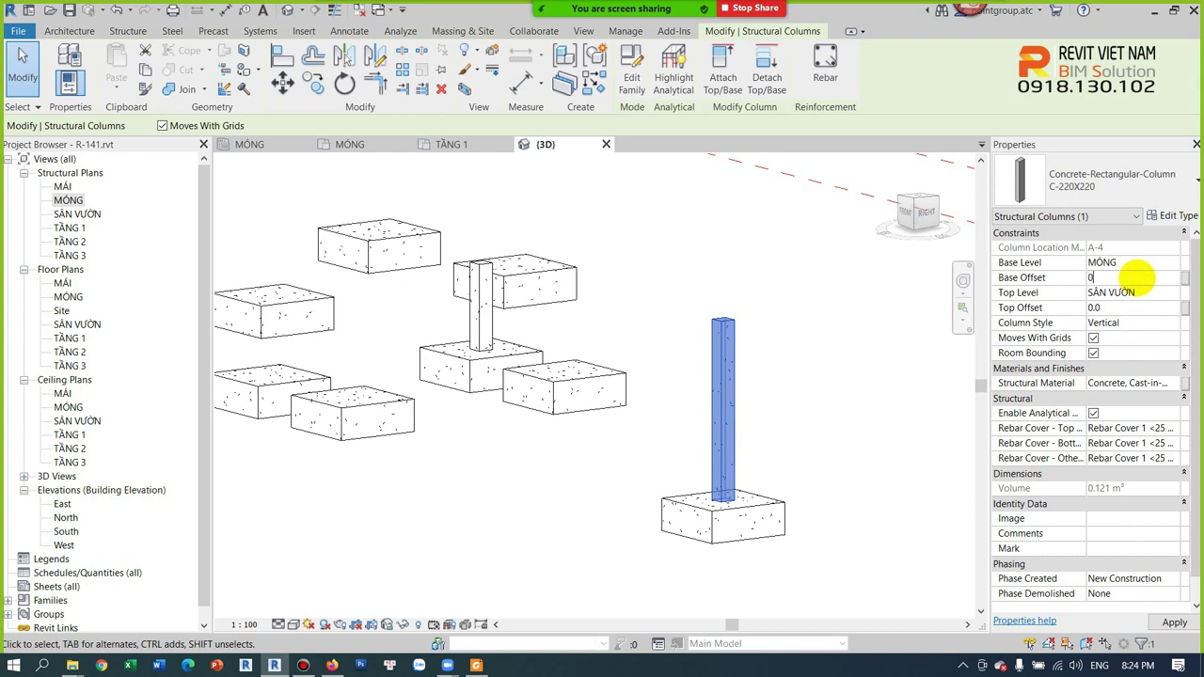
click(658, 385)
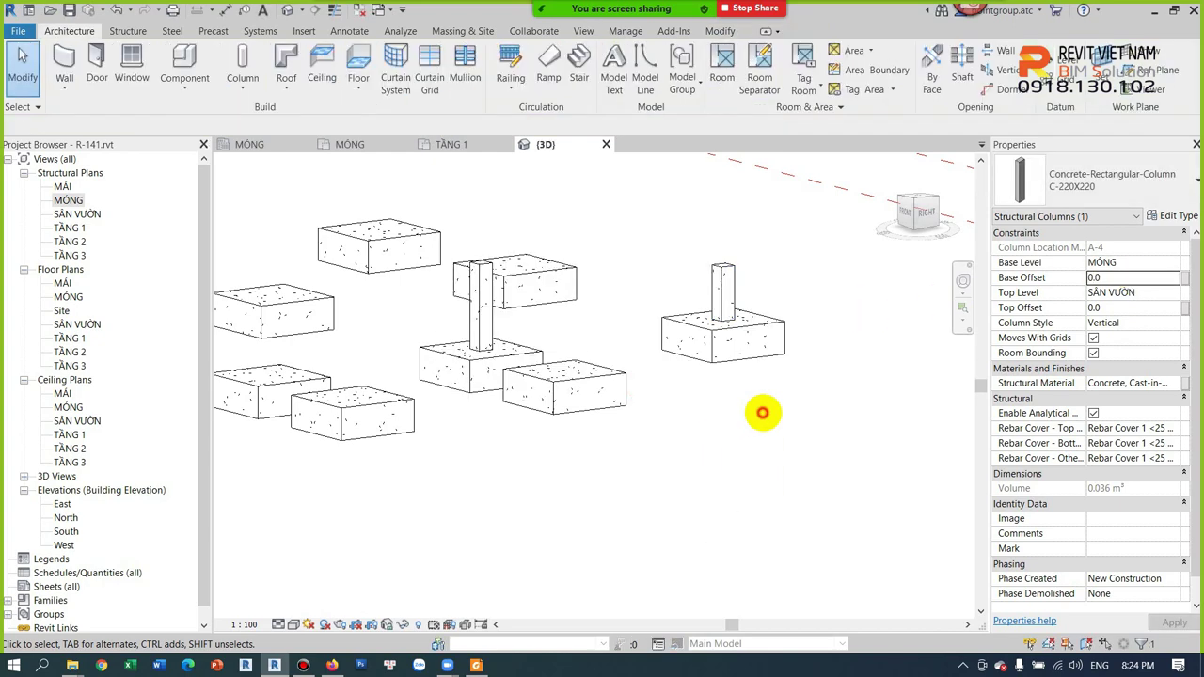
click(762, 413)
scroll(725, 335, down, 1)
click(724, 305)
click(1175, 294)
click(1106, 318)
click(800, 367)
shift+middle_drag(788, 376, 856, 480)
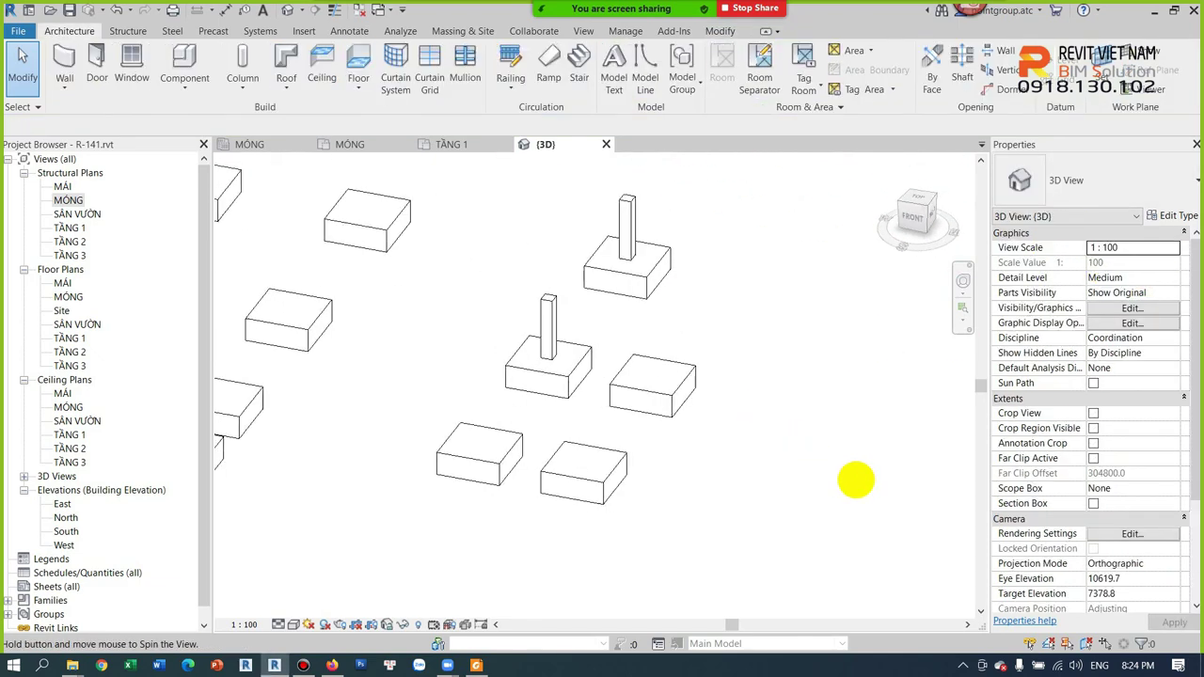
click(67, 200)
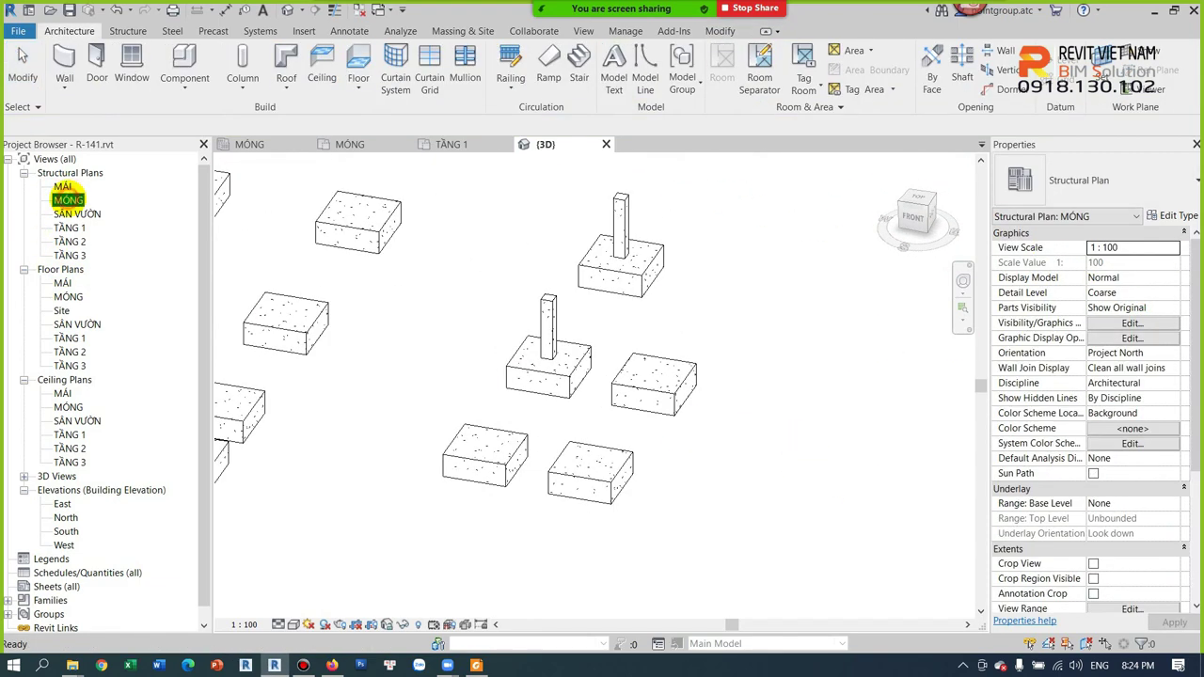
On the MÓNG plan, Create Similar from column B-4 with height set to TẦNG 1
double_click(68, 200)
scroll(665, 344, down, 2)
scroll(654, 224, up, 2)
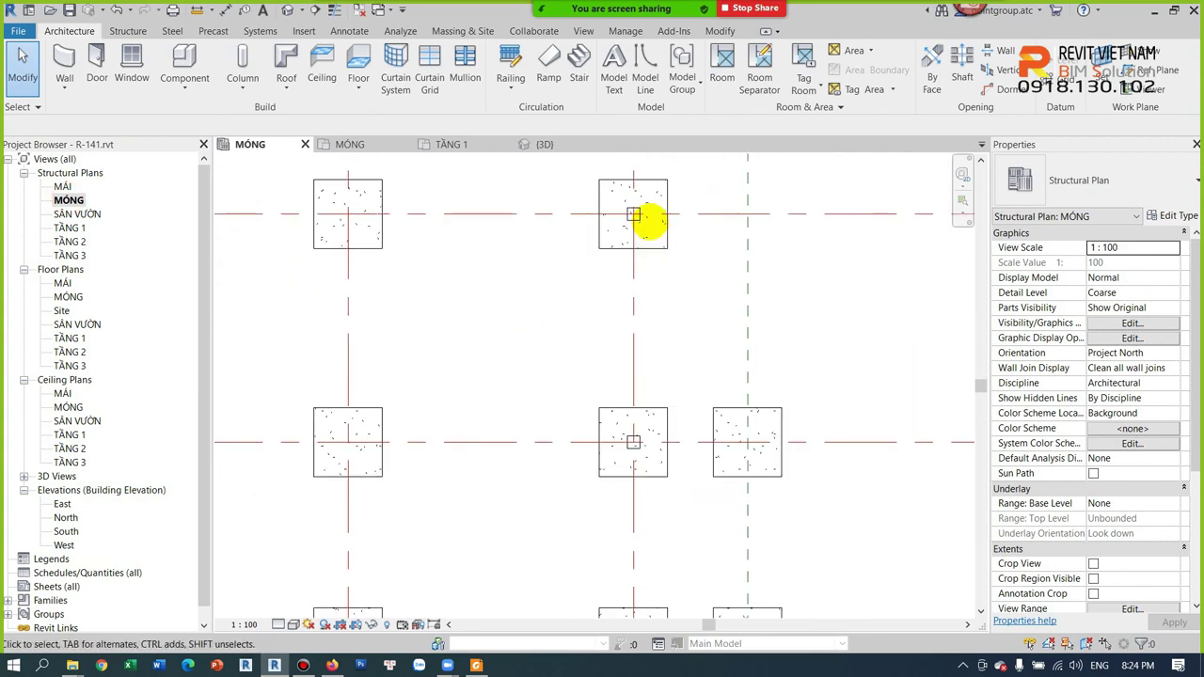
scroll(649, 218, down, 3)
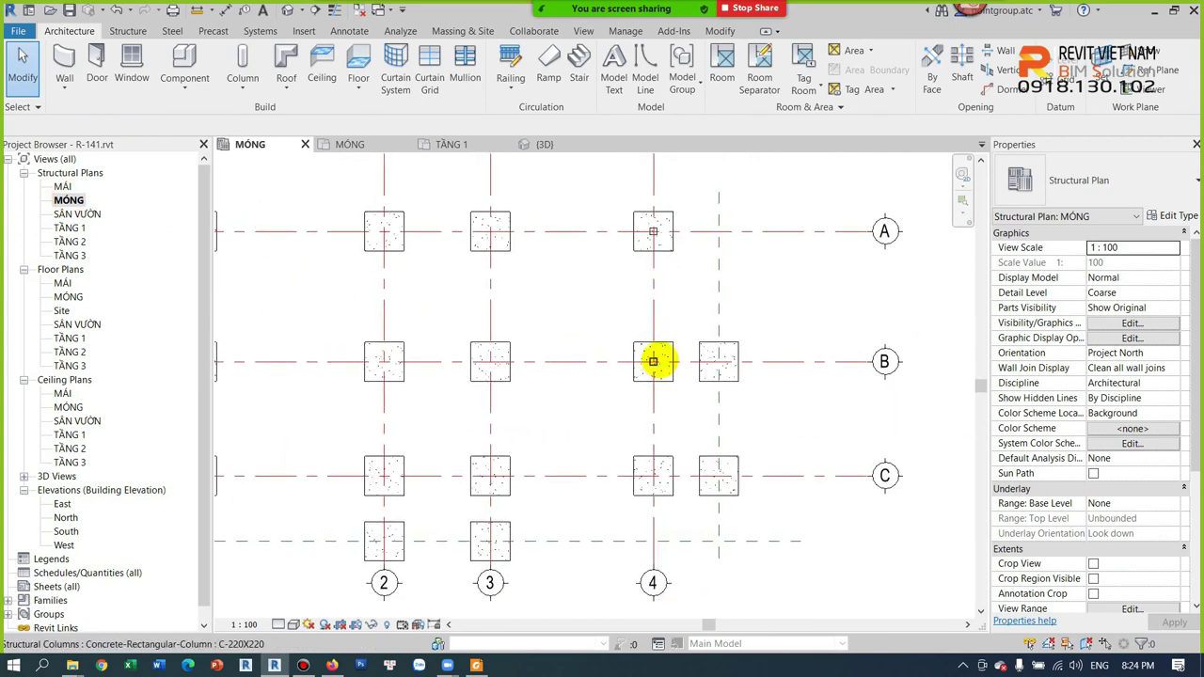
click(653, 361)
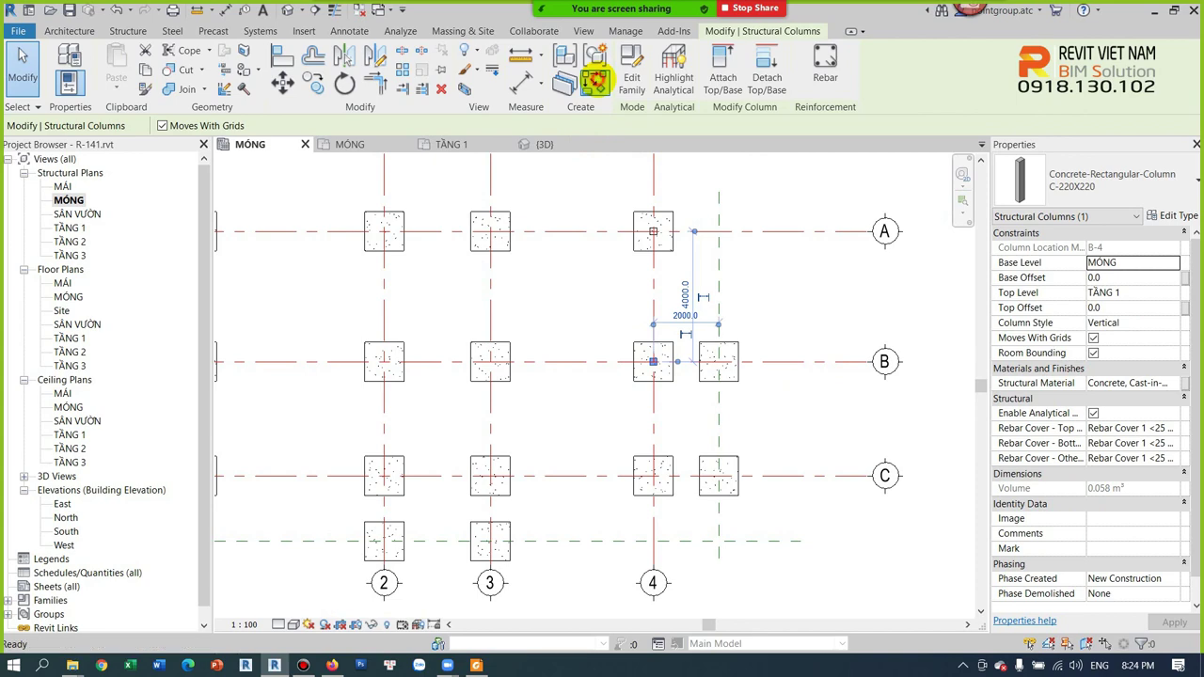
click(596, 79)
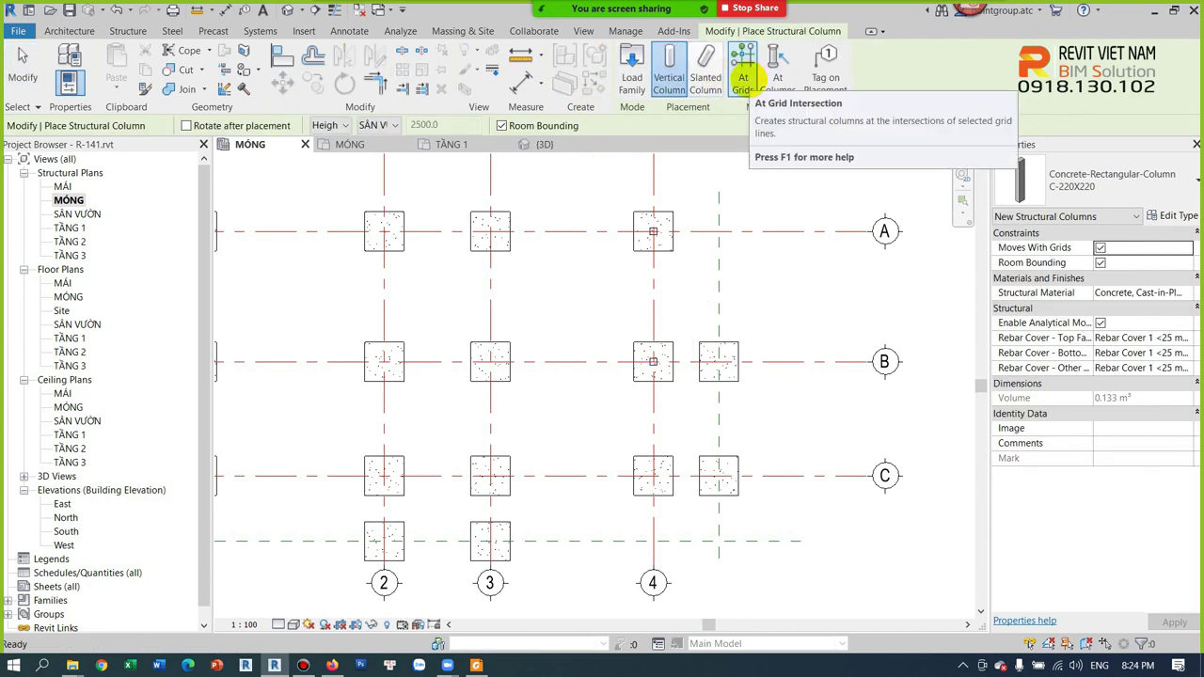
click(744, 68)
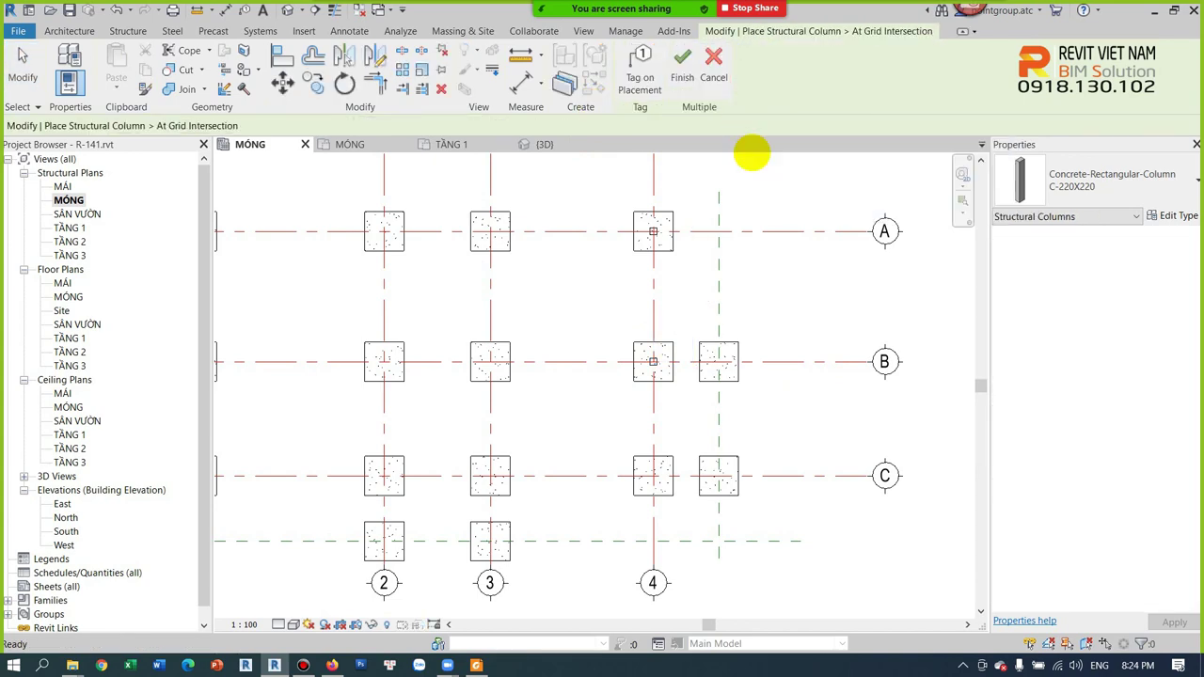
click(715, 68)
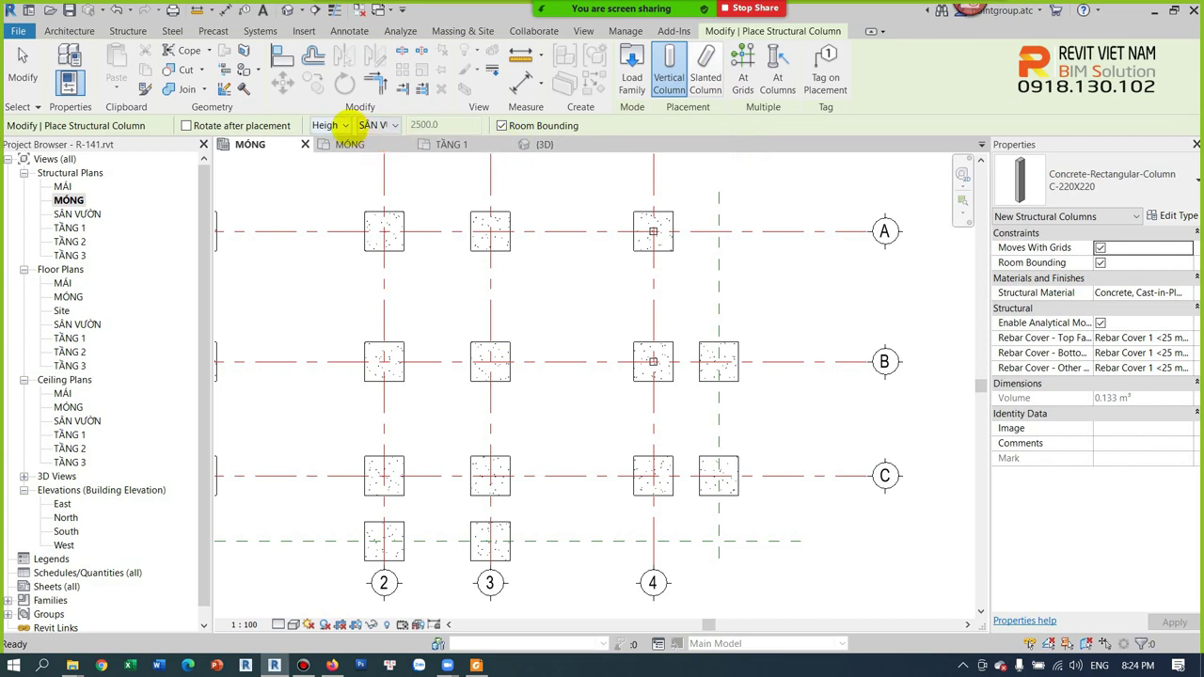
click(399, 125)
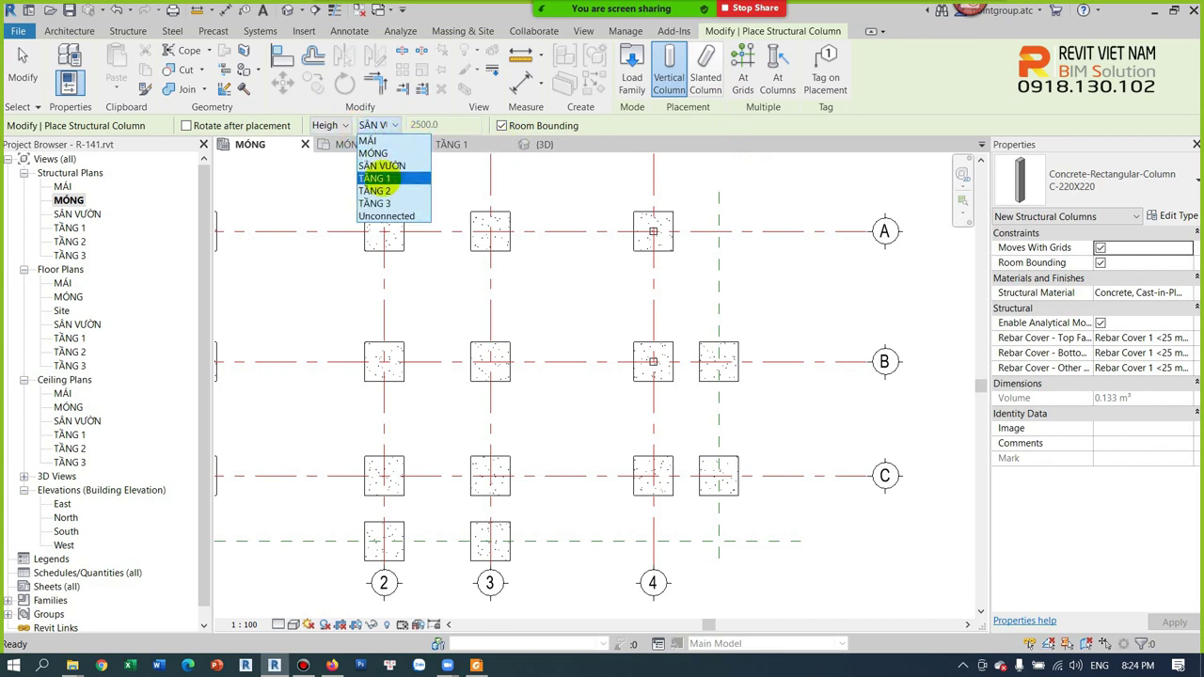
click(385, 185)
Place columns At Grids by window-selecting all grid lines and finishing
click(742, 71)
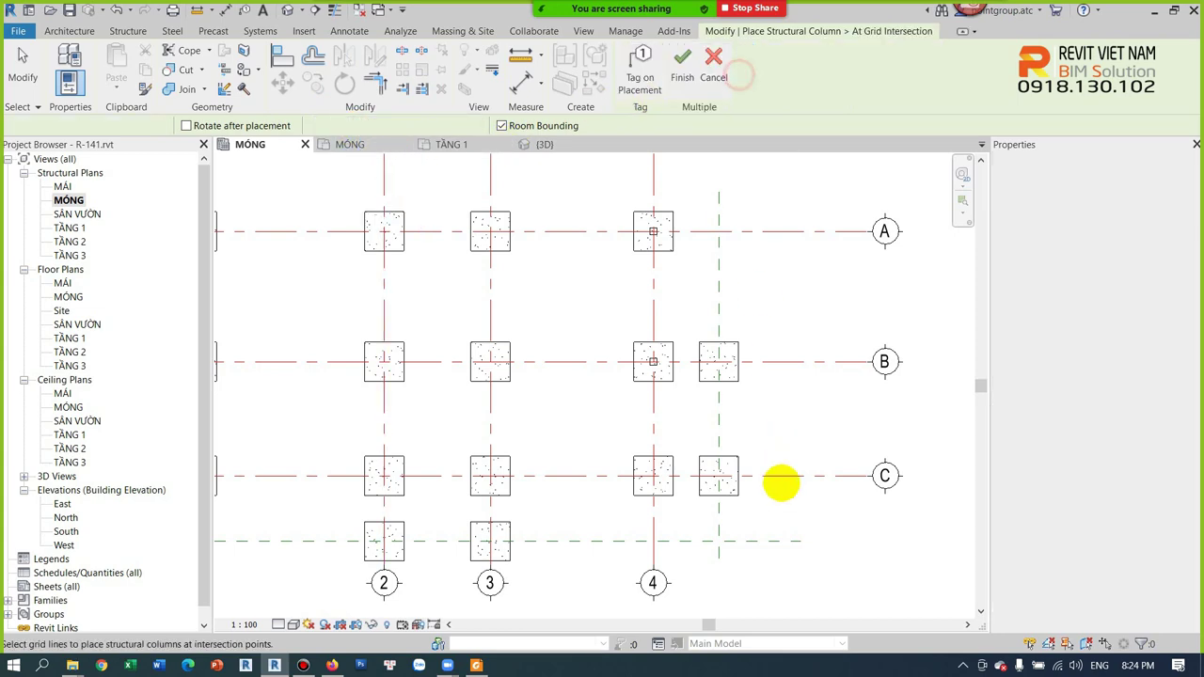
scroll(776, 489, down, 1)
drag(770, 546, 258, 258)
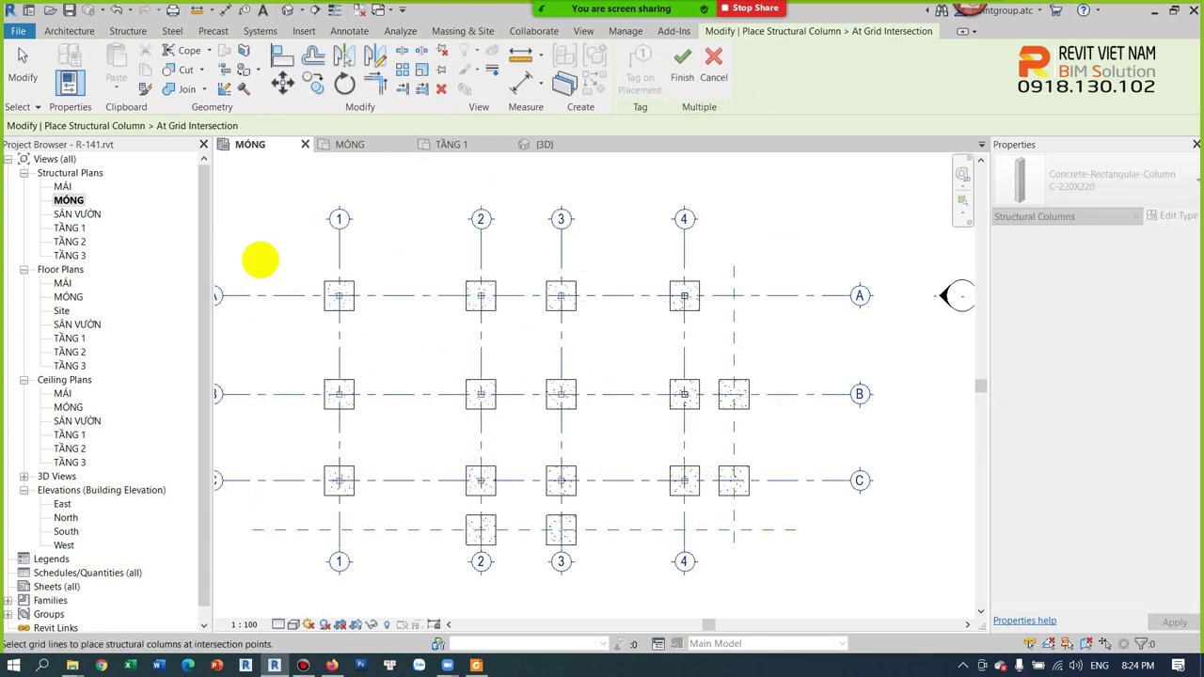
click(682, 66)
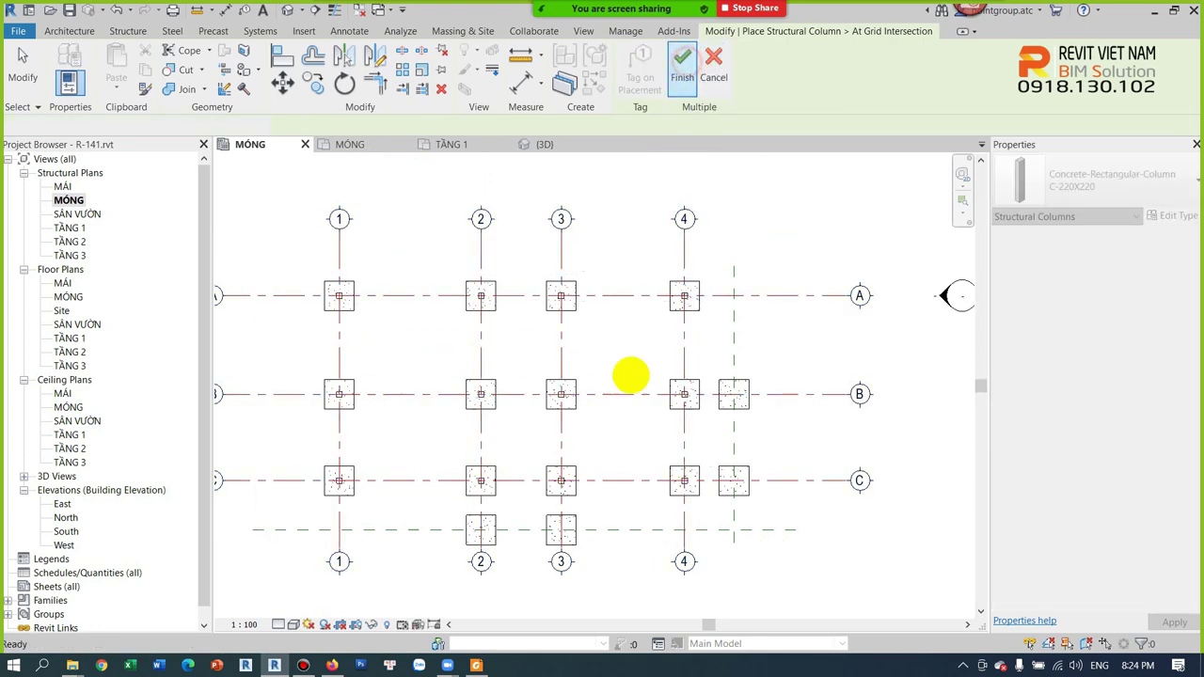
scroll(655, 326, up, 2)
key(Escape)
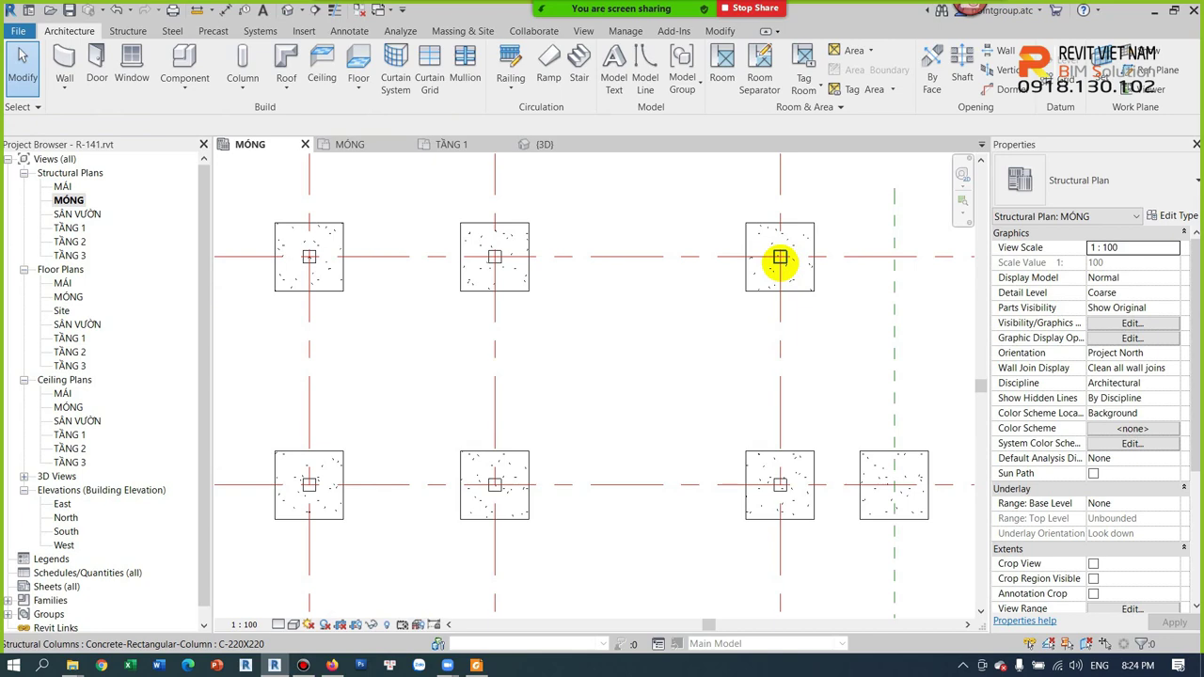
Copy a C-220X220 column to the remaining footing centres near grids 3 and 4
scroll(780, 258, down, 2)
scroll(772, 302, down, 1)
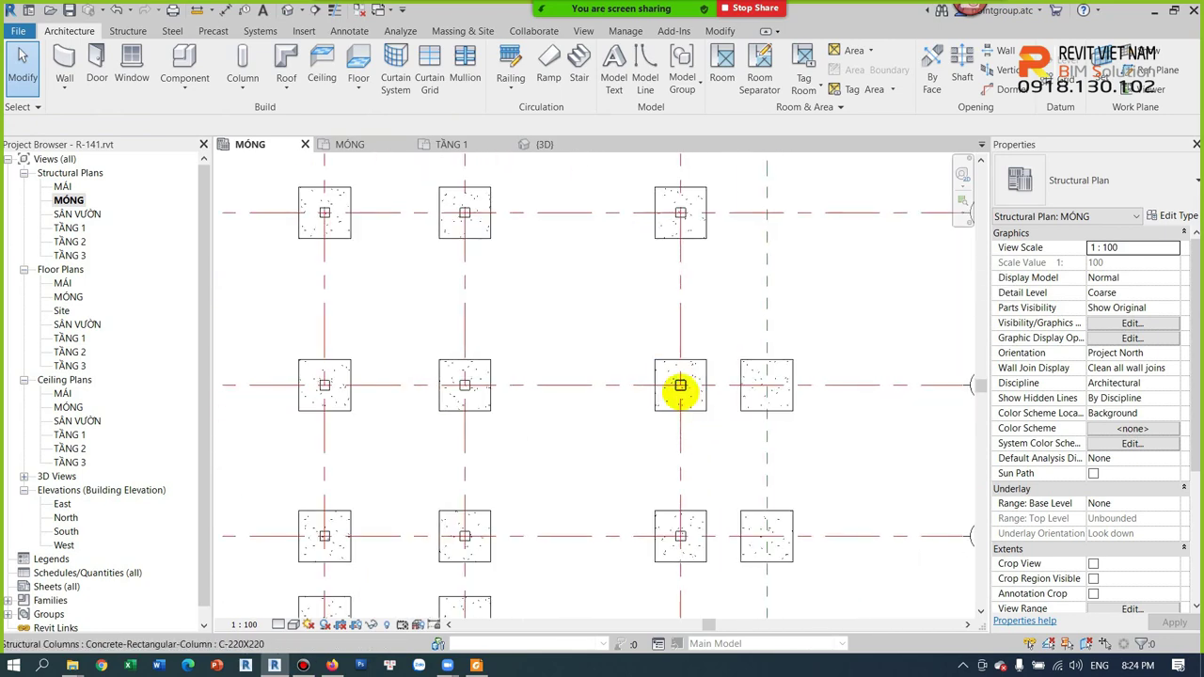
click(681, 403)
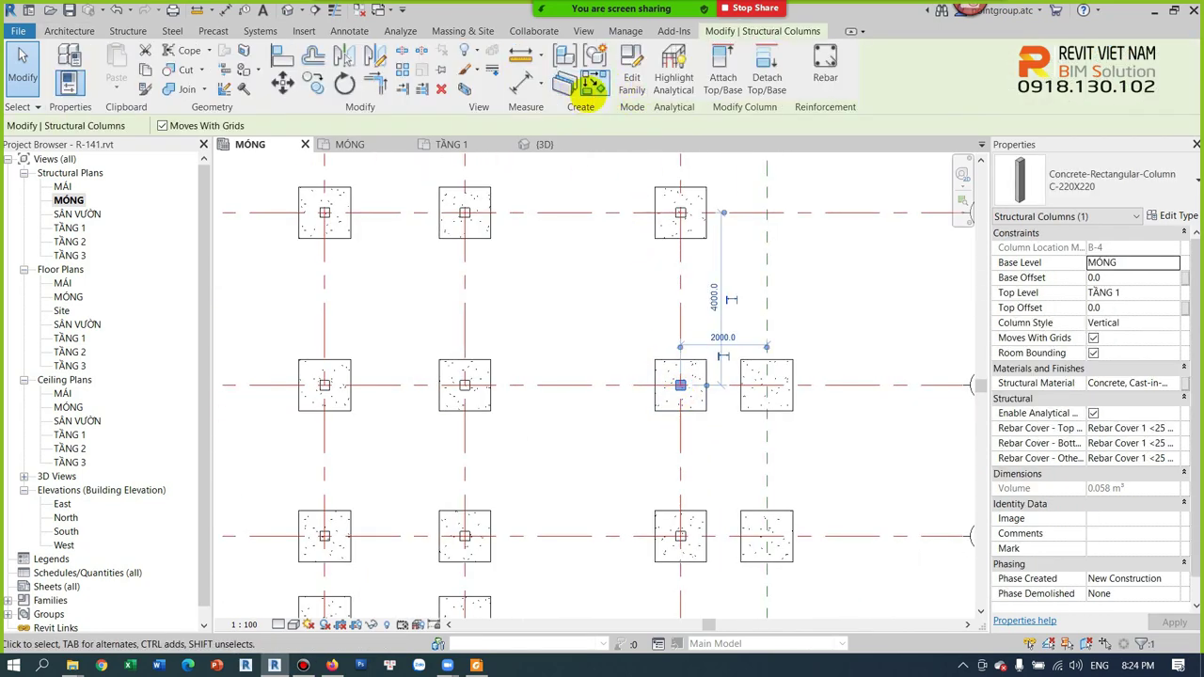
click(313, 83)
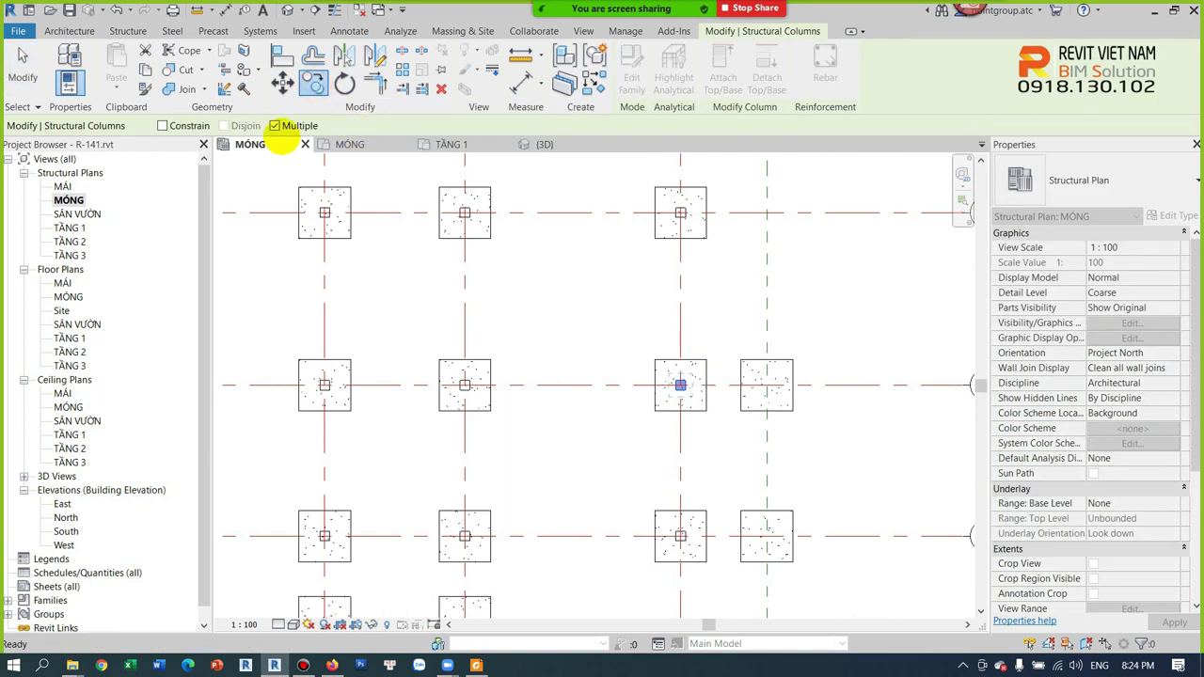
scroll(680, 384, up, 2)
click(681, 385)
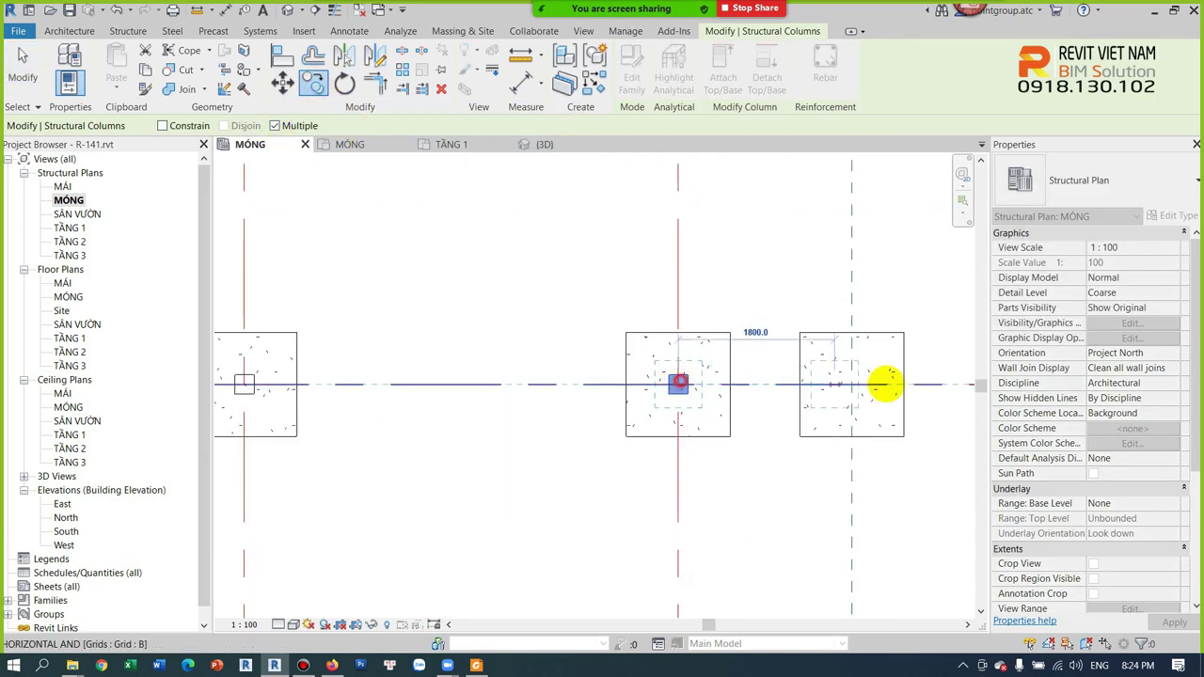
click(849, 385)
scroll(777, 317, down, 2)
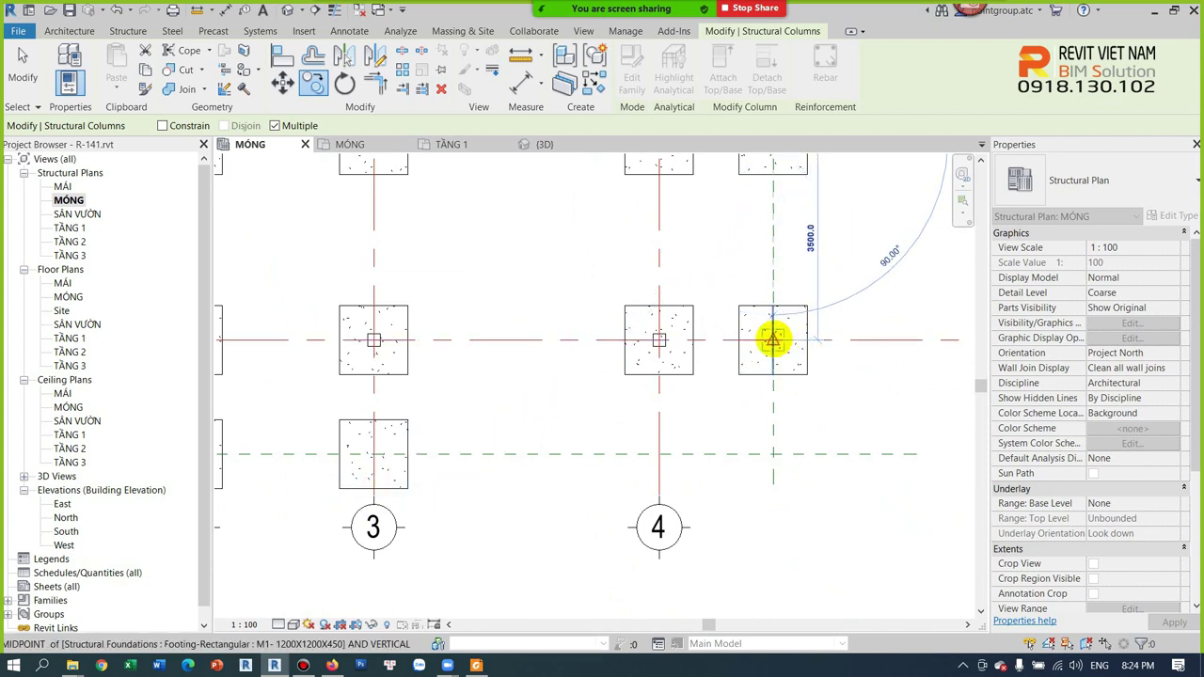
scroll(773, 341, up, 2)
click(773, 341)
scroll(772, 368, down, 3)
scroll(479, 422, up, 4)
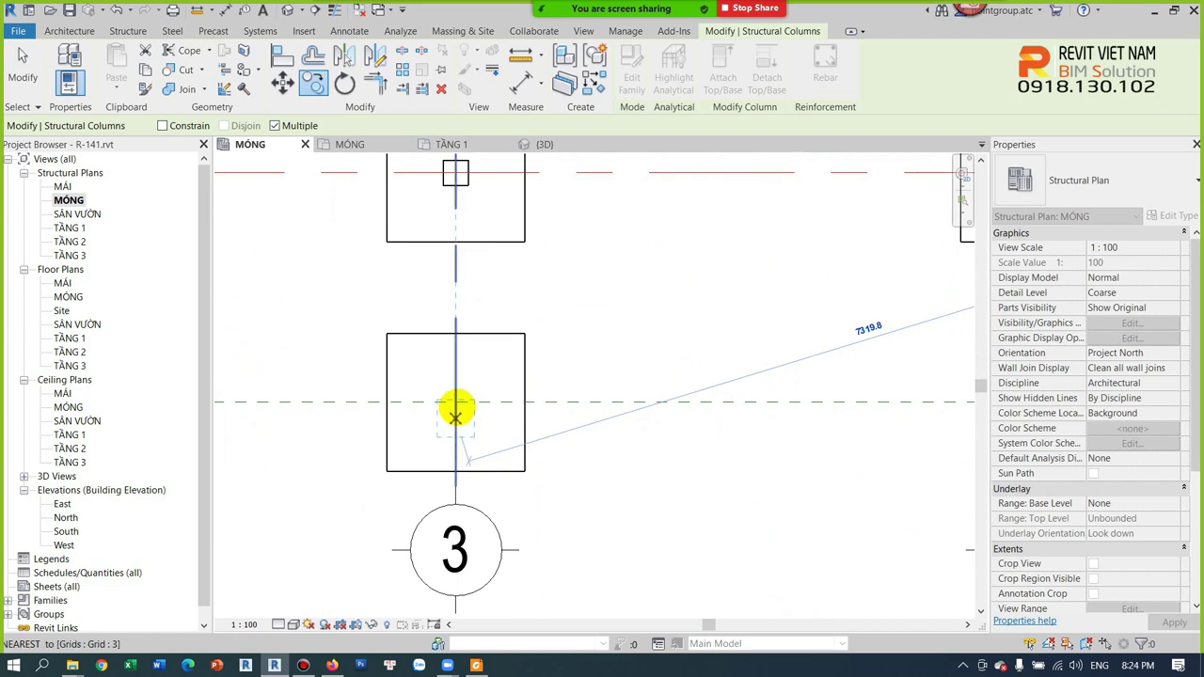
click(455, 402)
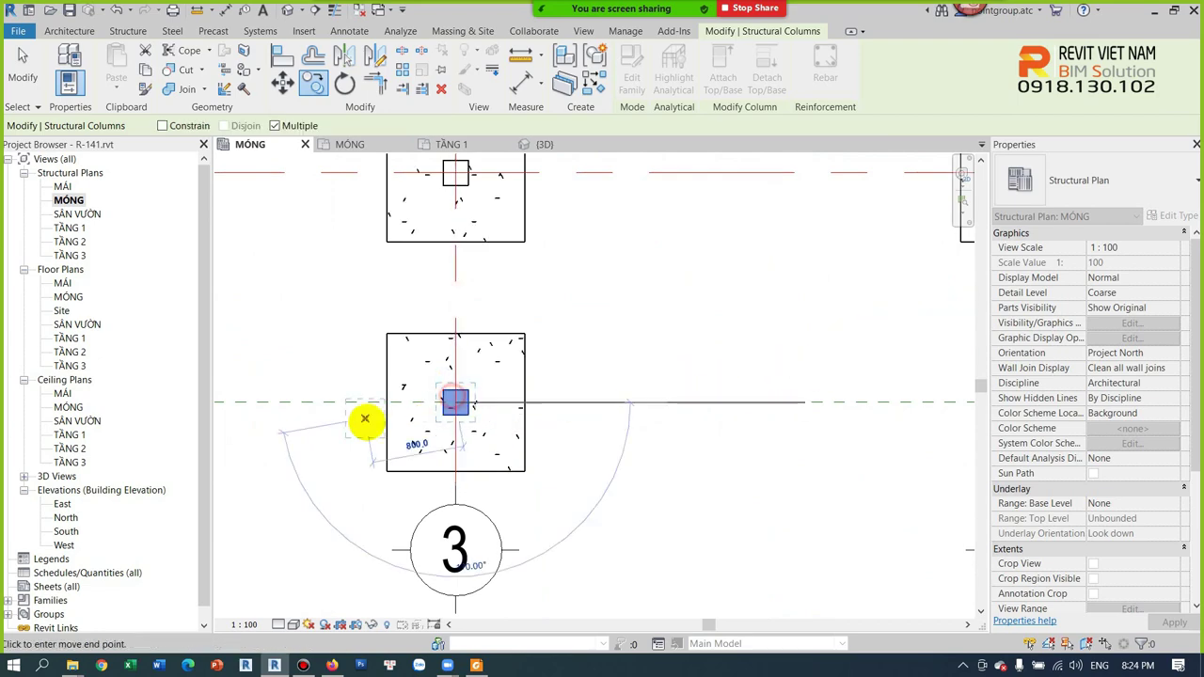
middle_drag(365, 418, 748, 370)
key(Escape)
key(Escape)
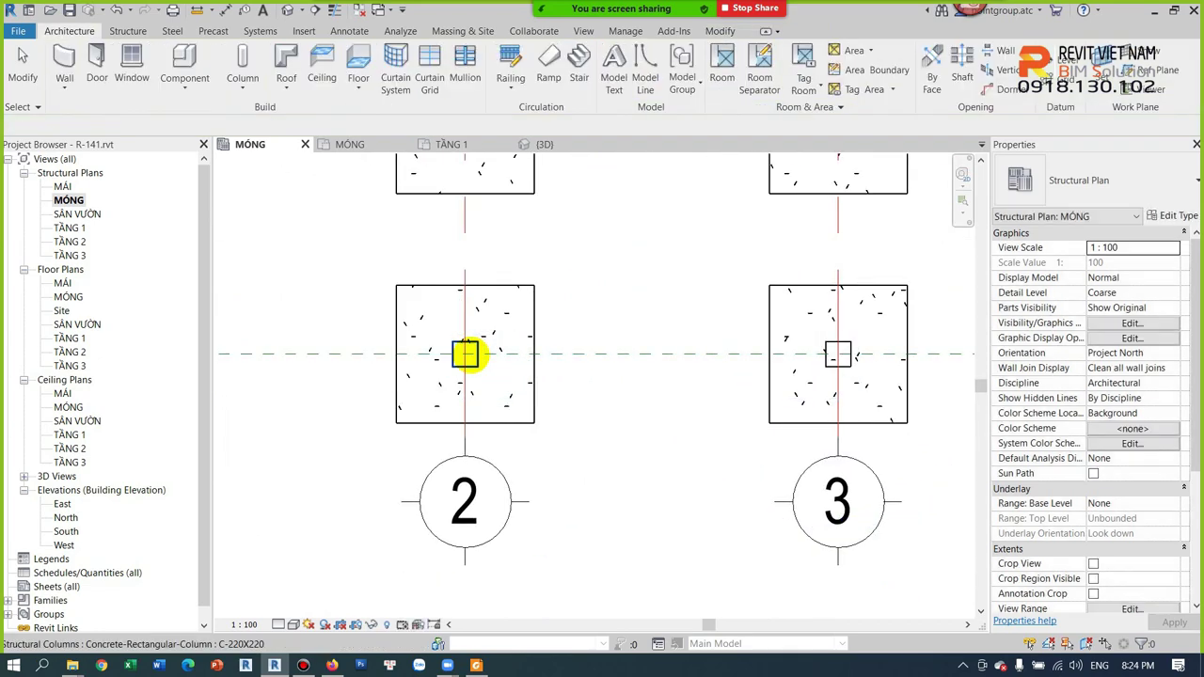
Check in the default 3D view that every footing carries a column
click(288, 10)
middle_drag(408, 223, 843, 355)
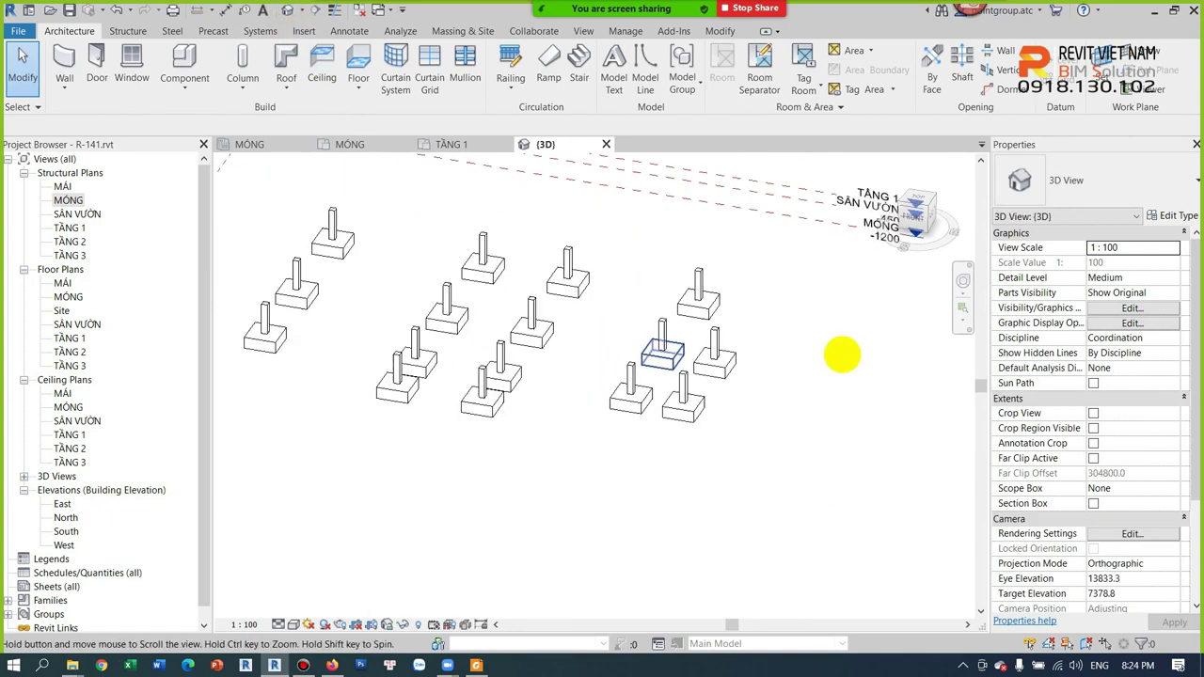
scroll(842, 354, down, 1)
scroll(744, 367, up, 1)
scroll(669, 431, up, 2)
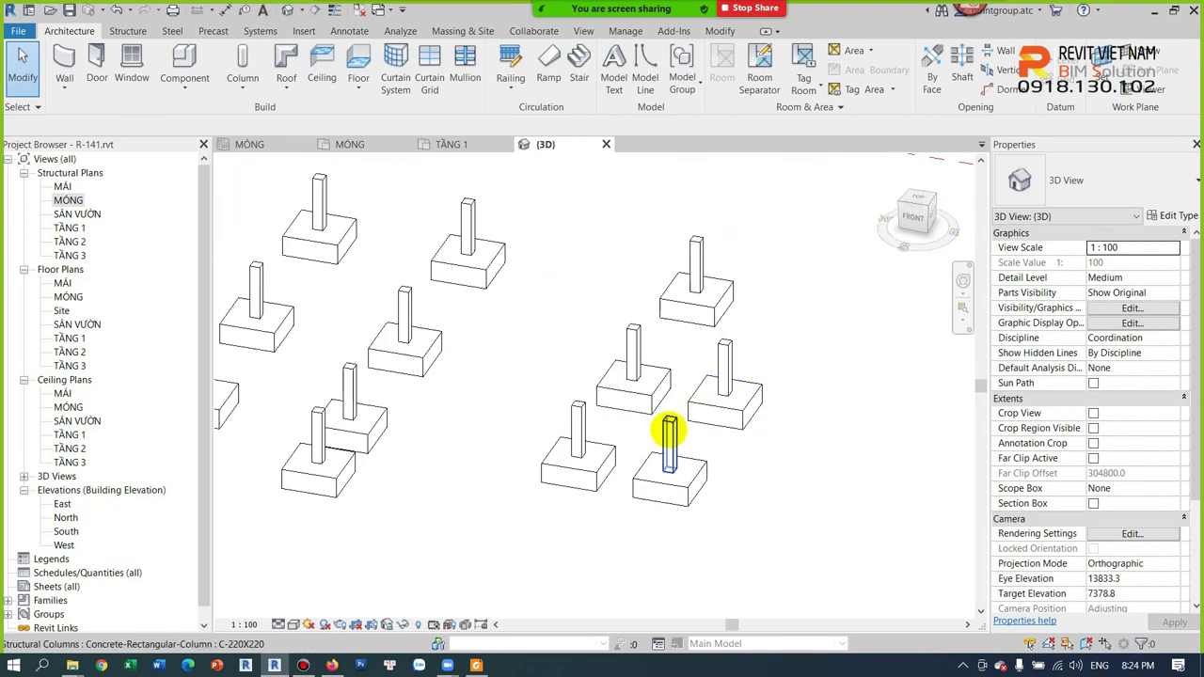
click(669, 431)
middle_drag(836, 462, 761, 443)
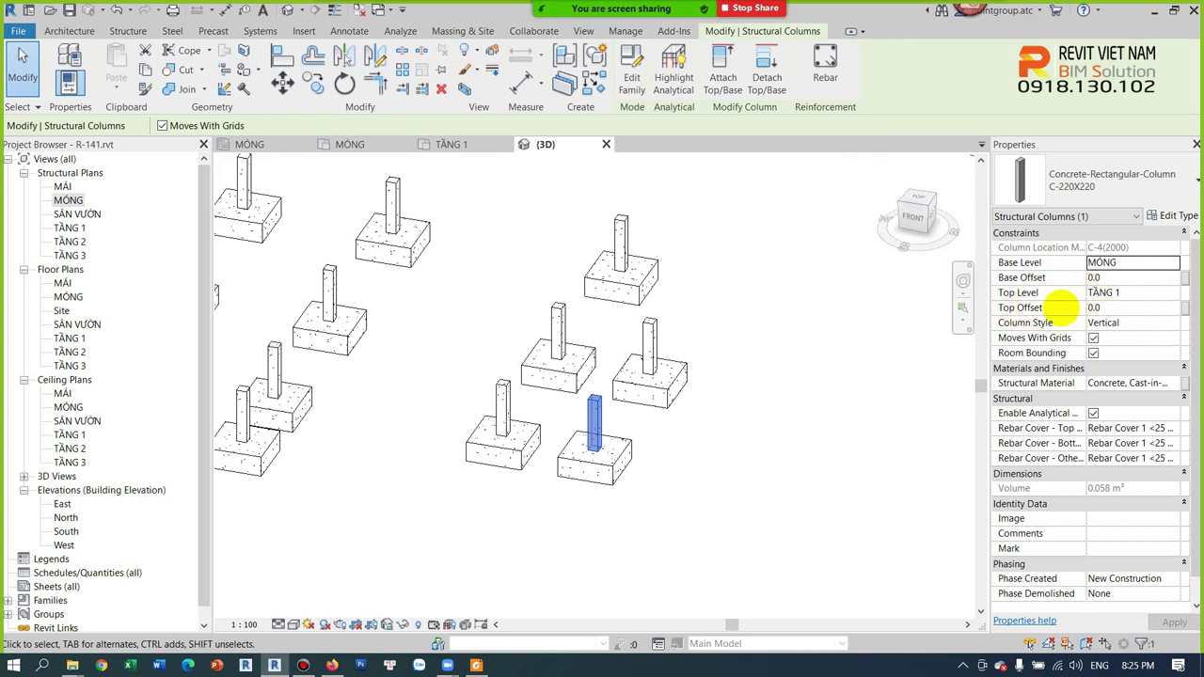
click(1119, 308)
text(10)
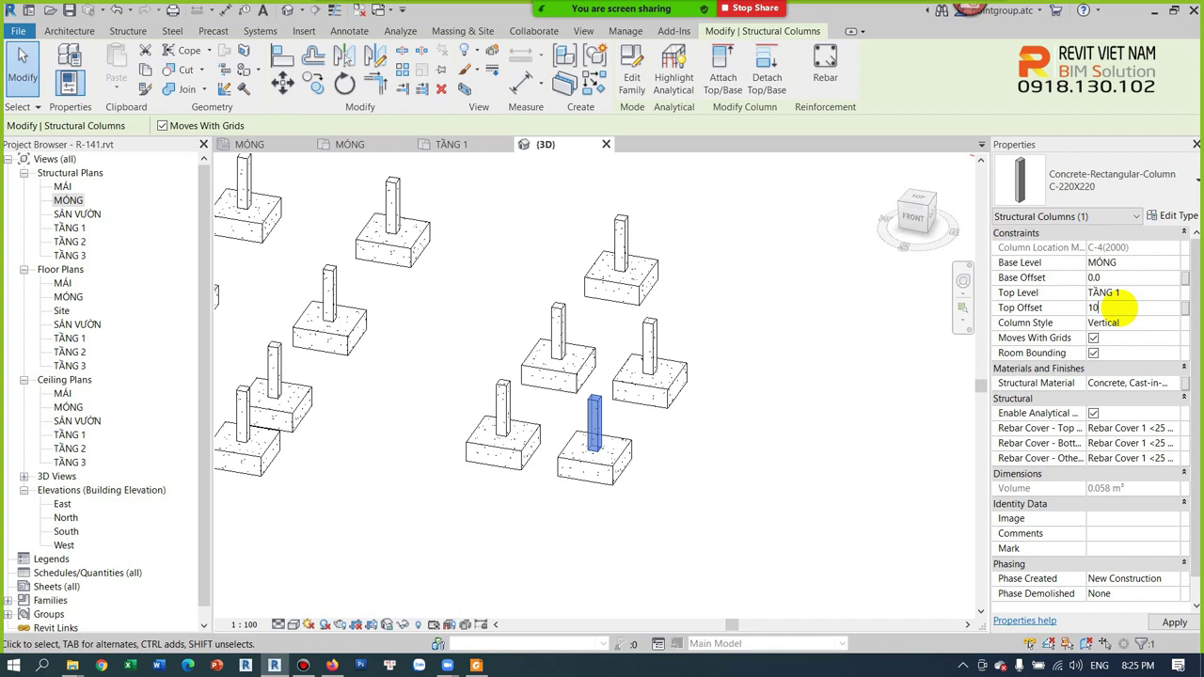
text(0)
key(Return)
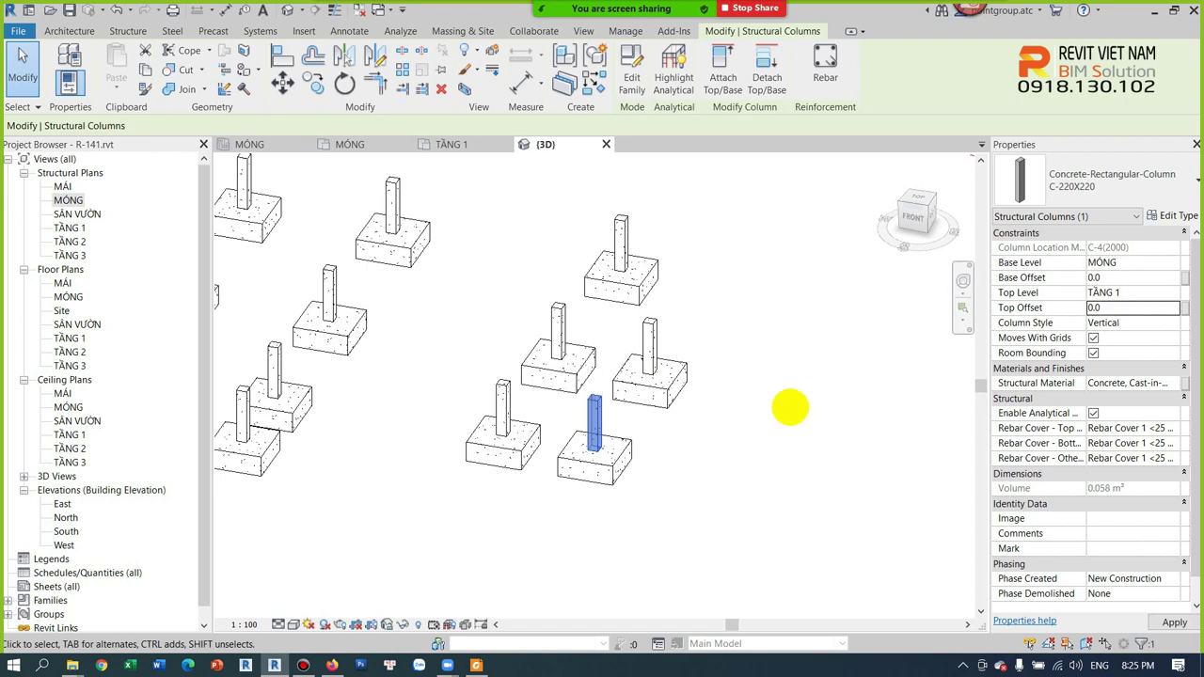
scroll(752, 442, down, 2)
middle_drag(707, 476, 723, 363)
mouse_move(753, 435)
shift+middle_down()
mouse_move(771, 529)
mouse_move(771, 398)
mouse_move(781, 417)
mouse_move(712, 430)
mouse_move(611, 422)
mouse_move(788, 409)
mouse_move(703, 415)
shift+middle_up()
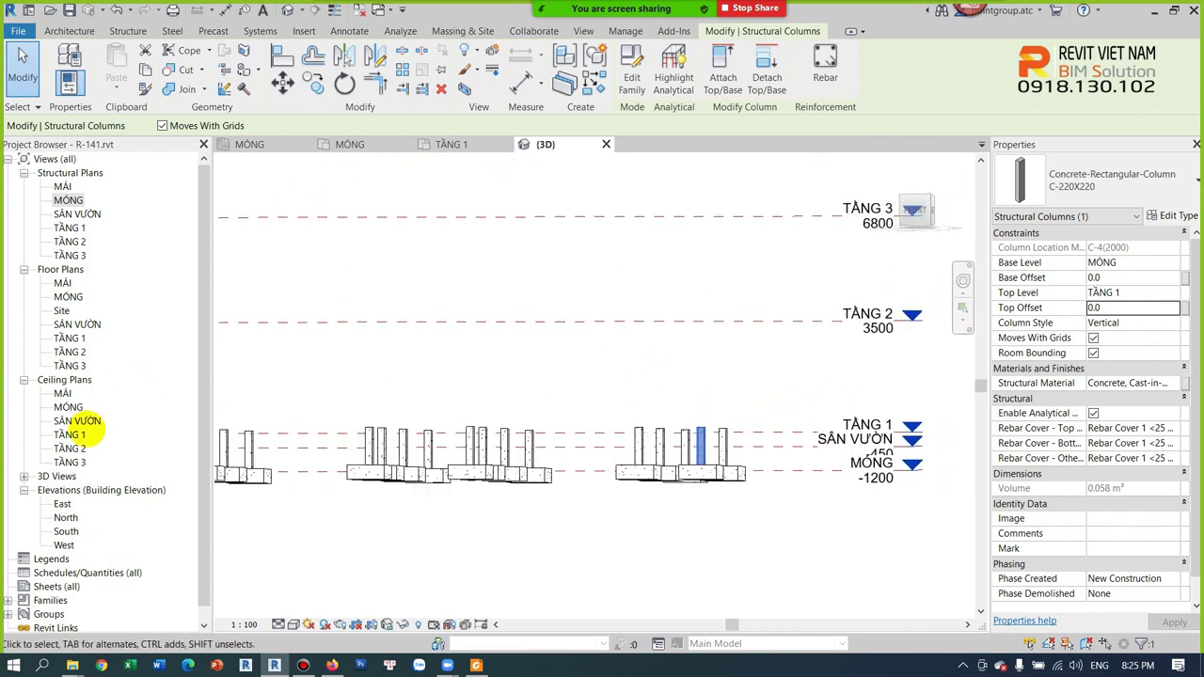
click(66, 532)
double_click(66, 532)
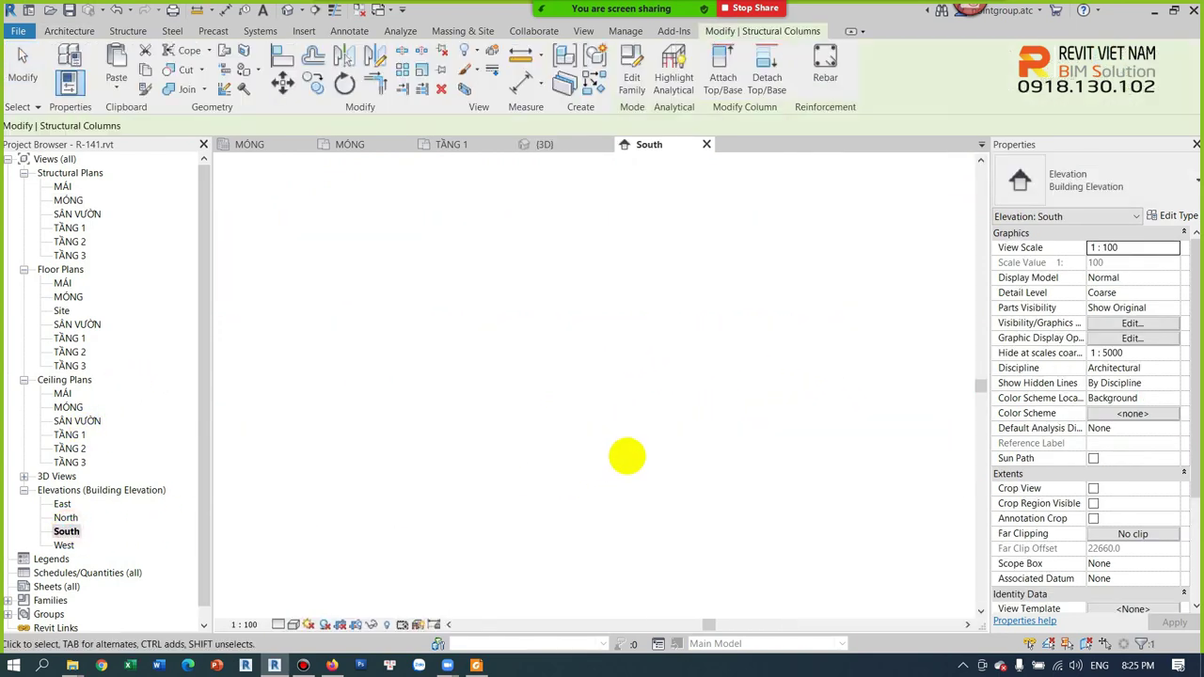
scroll(678, 508, up, 2)
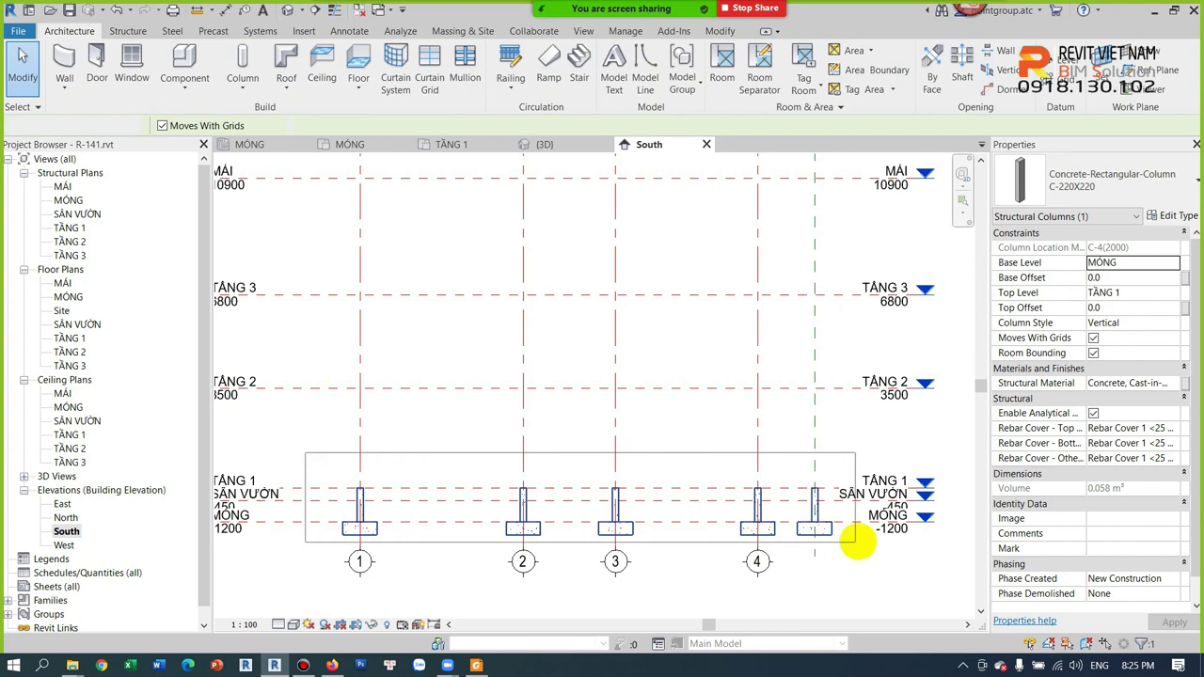
drag(306, 453, 852, 531)
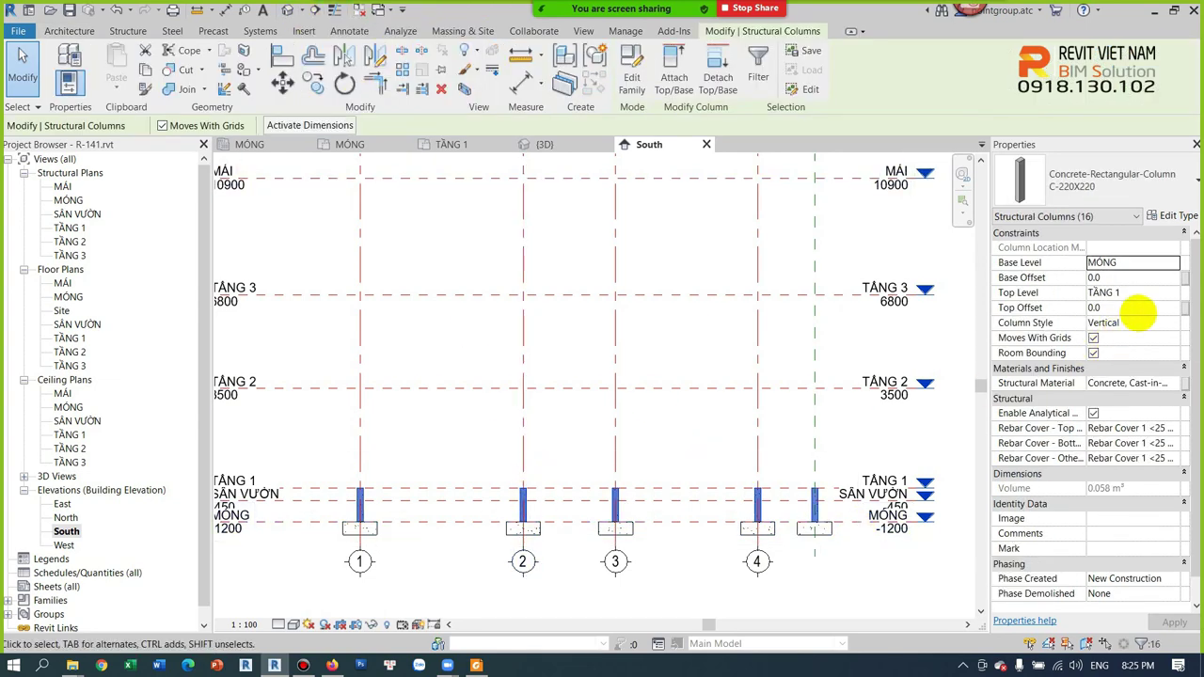
click(1169, 266)
click(1171, 264)
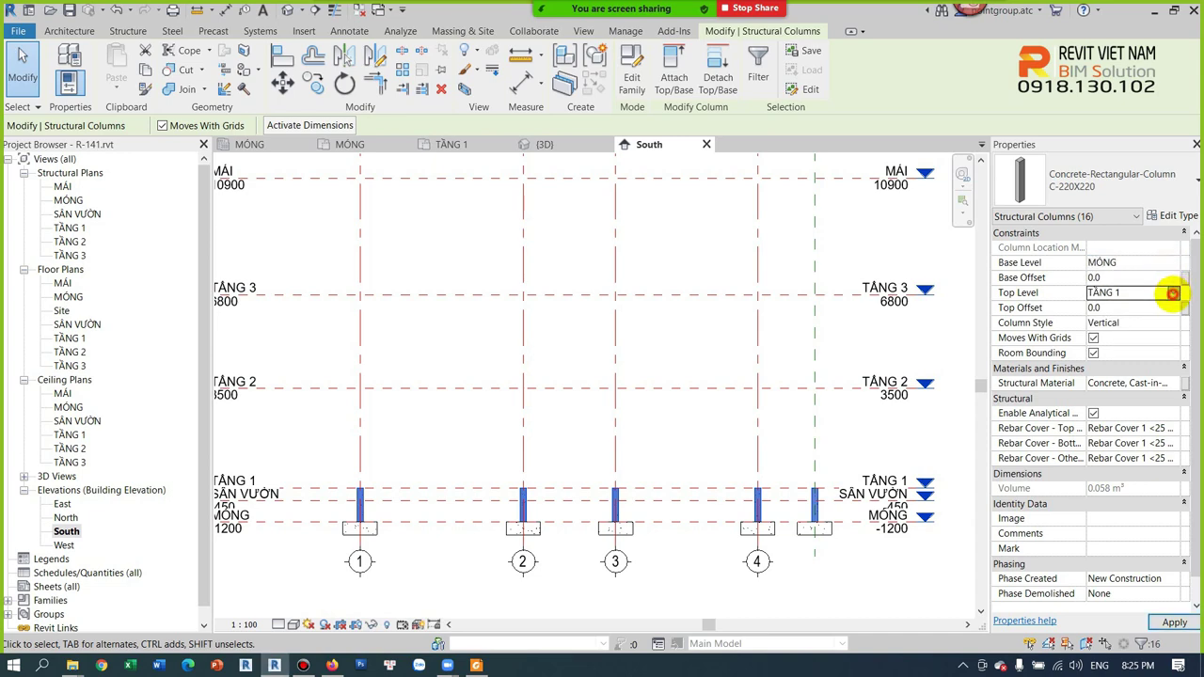
click(1173, 294)
click(1129, 320)
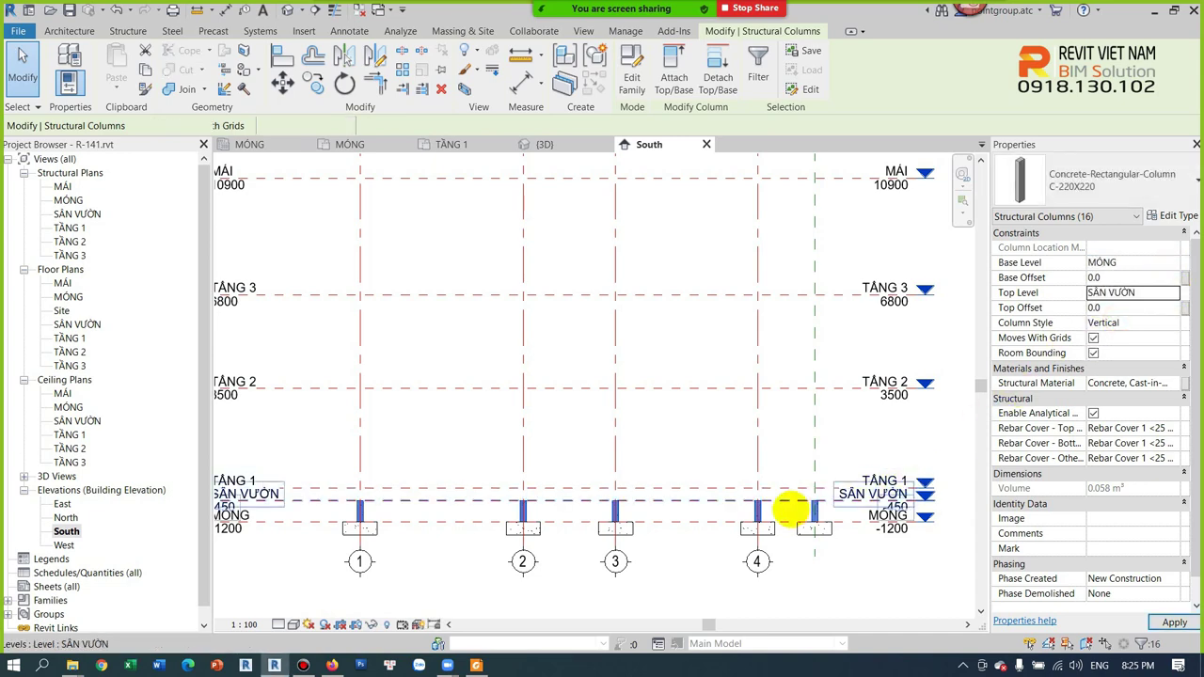
scroll(799, 502, up, 3)
scroll(785, 511, up, 2)
middle_drag(783, 494, 777, 473)
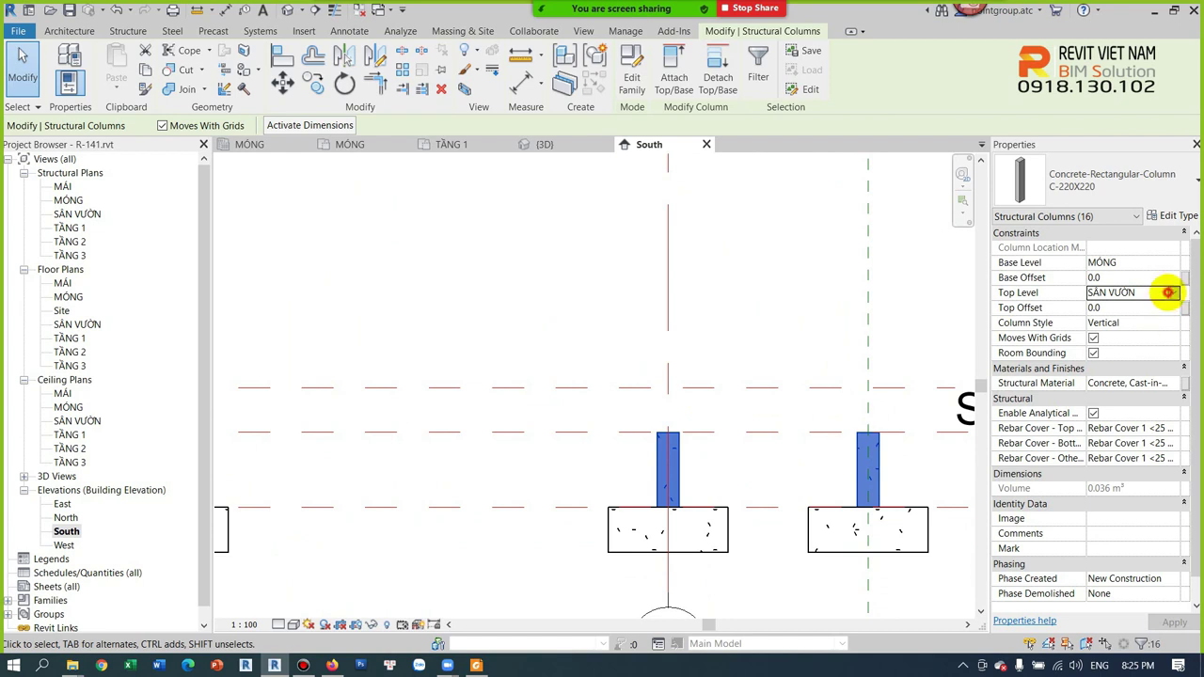
click(1168, 293)
click(1125, 322)
click(714, 332)
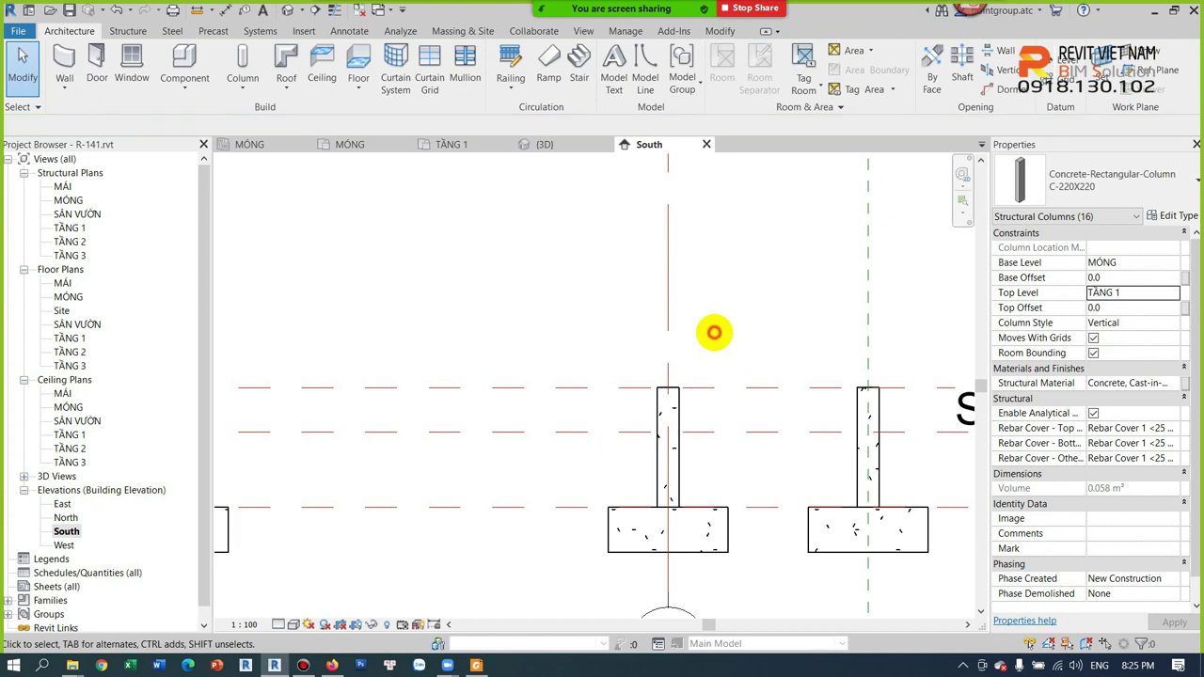
scroll(714, 332, down, 2)
middle_drag(725, 296, 763, 384)
scroll(712, 453, down, 1)
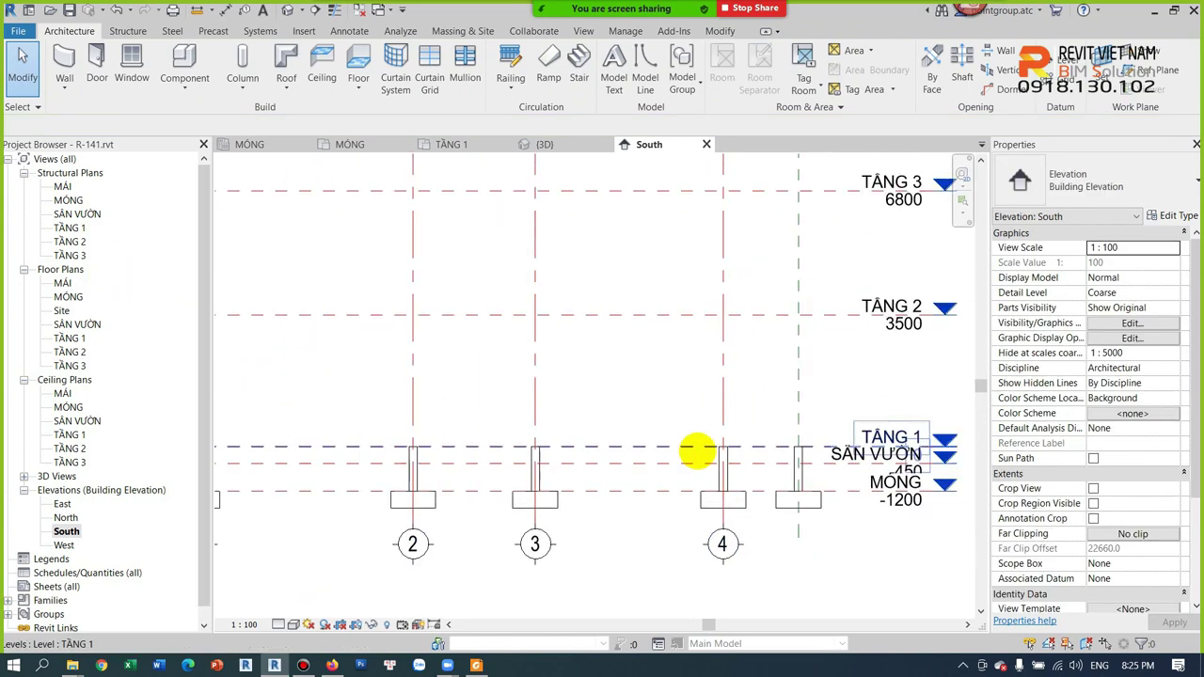
scroll(712, 453, down, 1)
scroll(641, 317, down, 1)
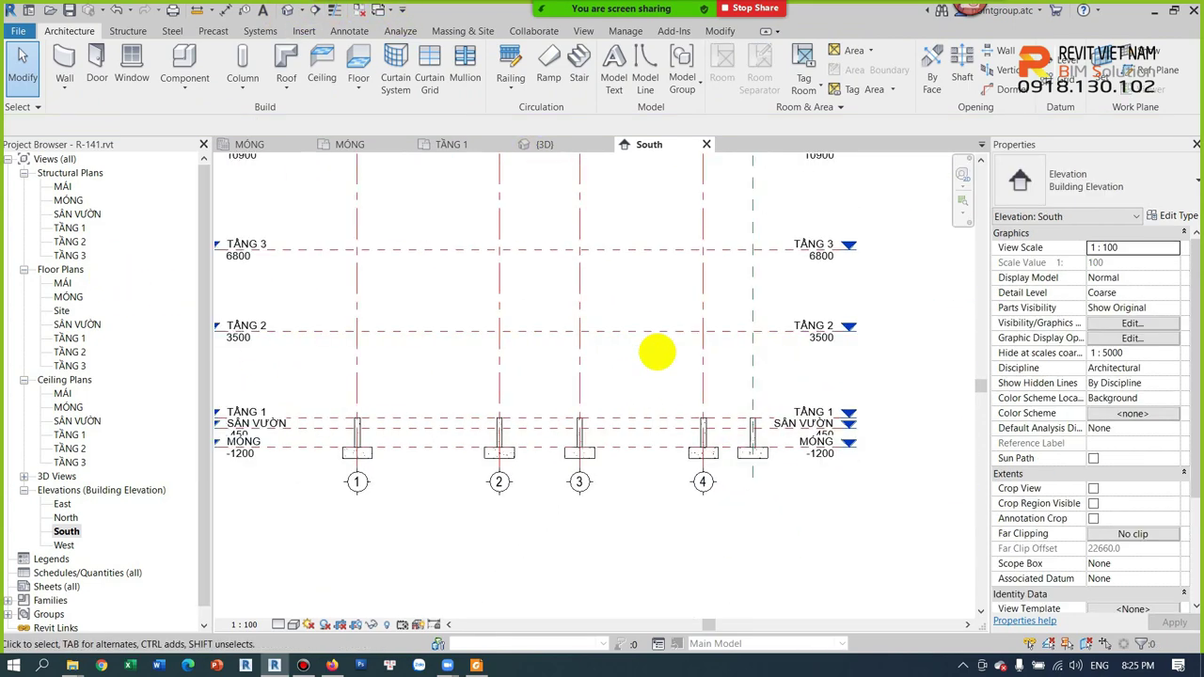
click(284, 11)
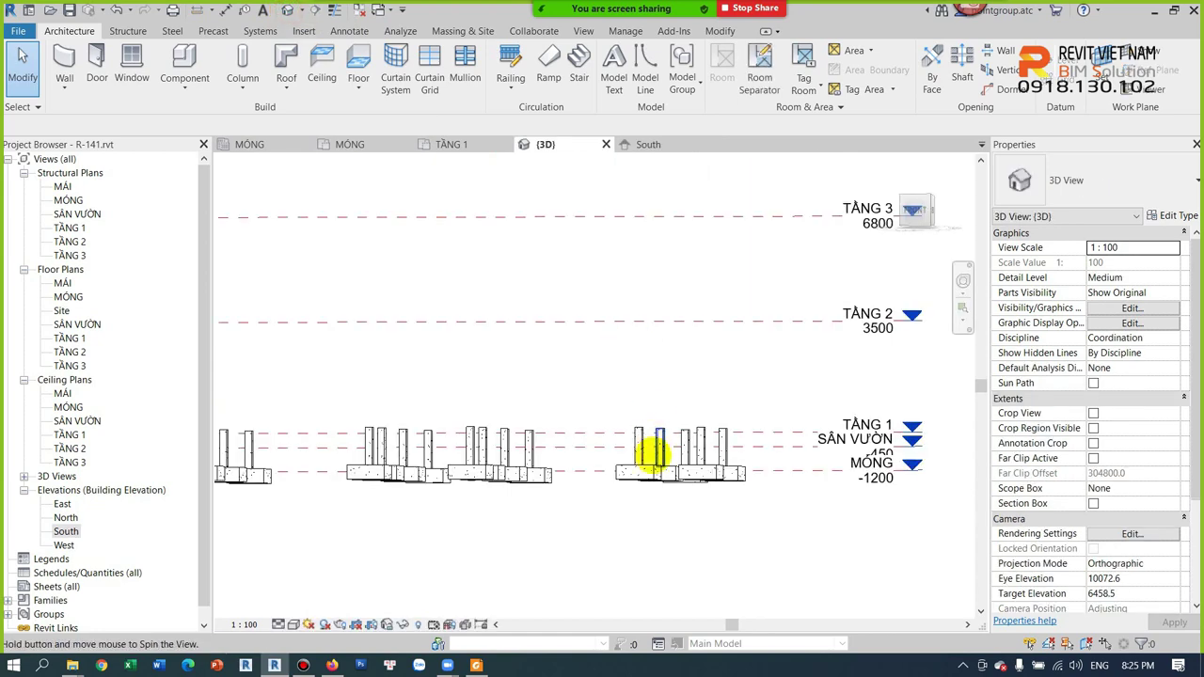
Select all 16 C-220X220 footing columns with Select All Instances > Visible in View
scroll(613, 524, down, 2)
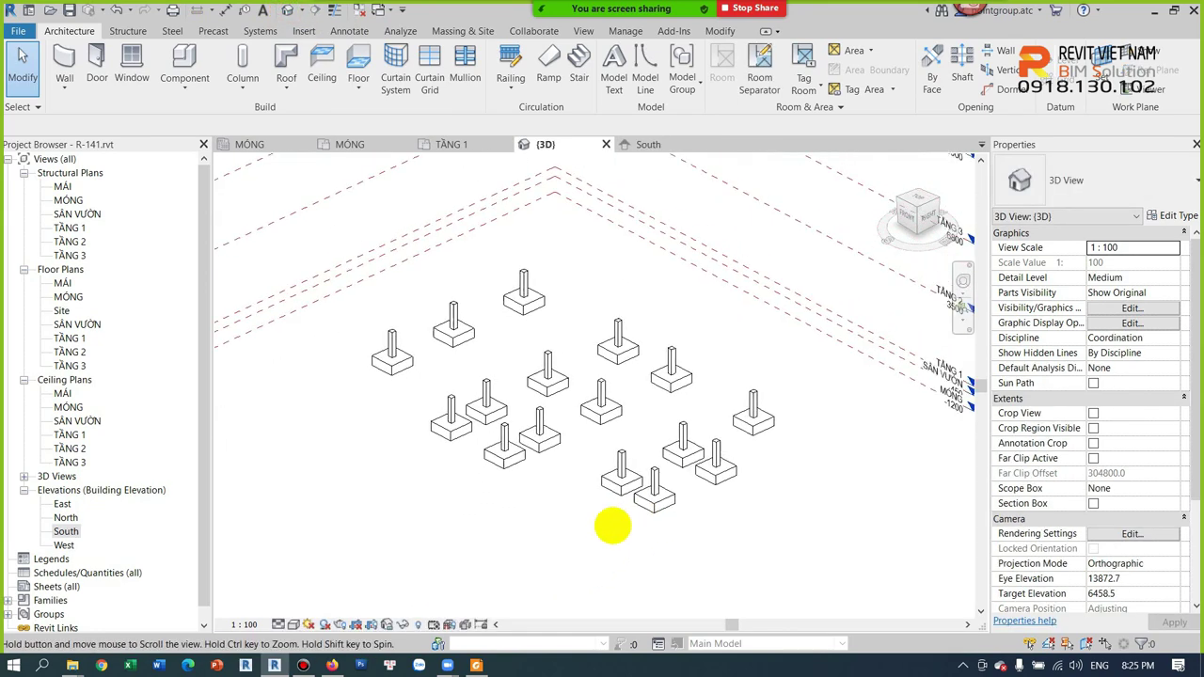
scroll(613, 498, up, 3)
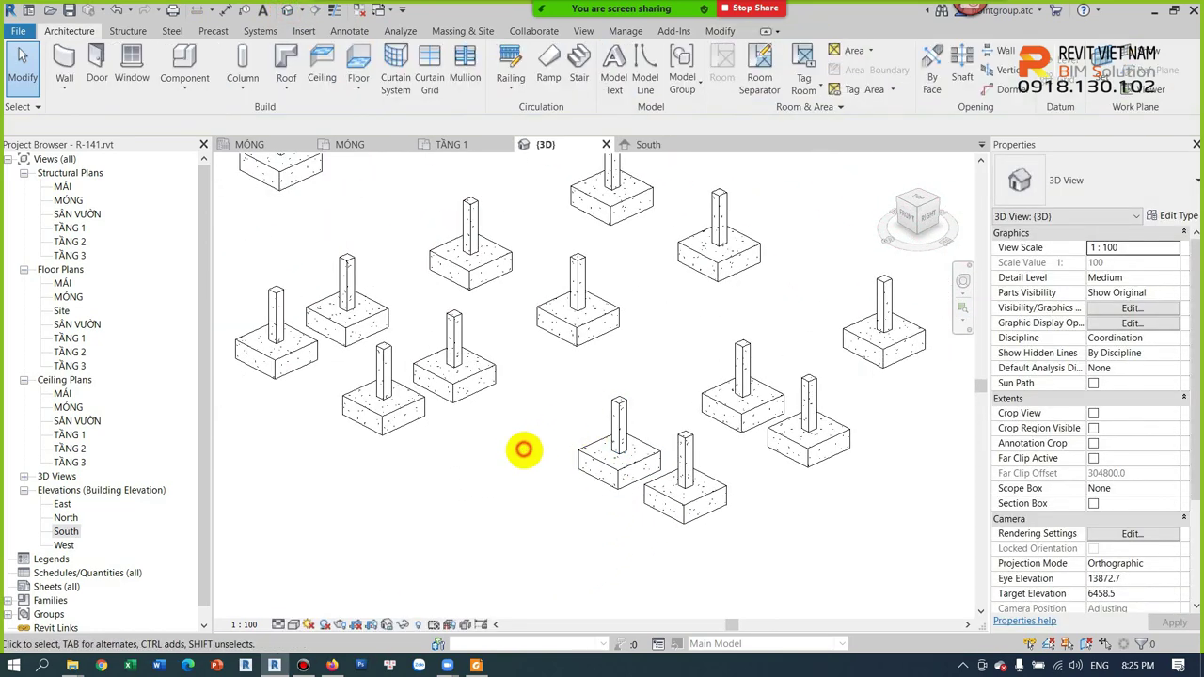
click(625, 406)
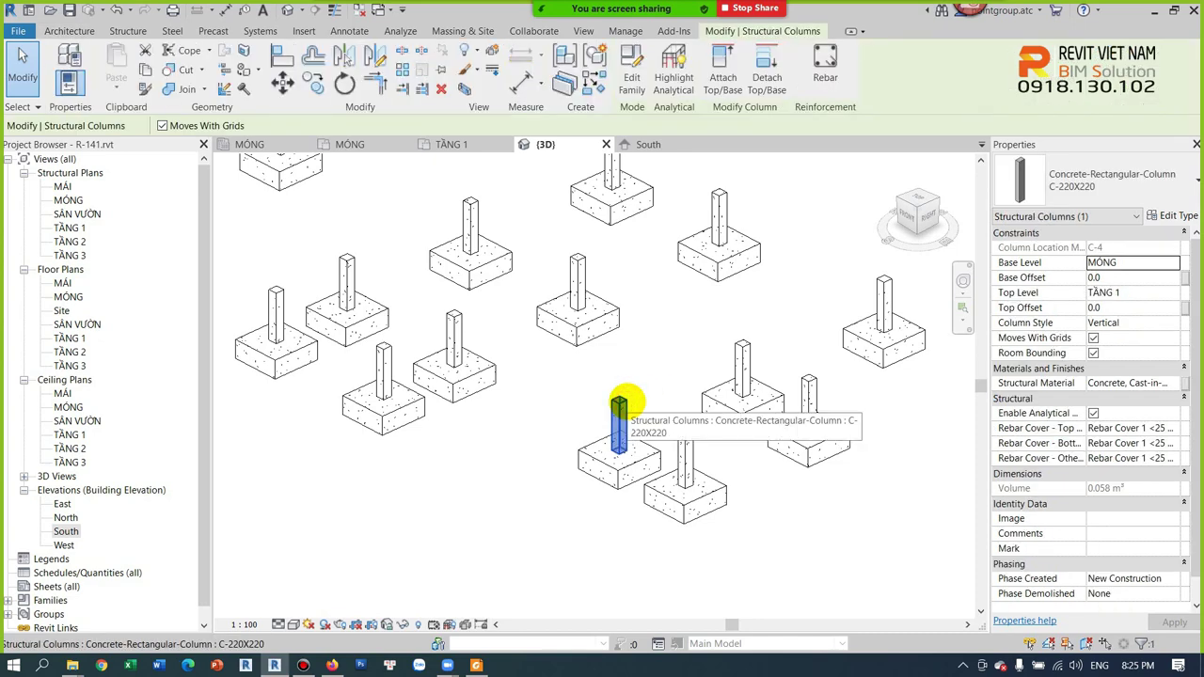
right_click(625, 408)
mouse_move(715, 209)
click(899, 207)
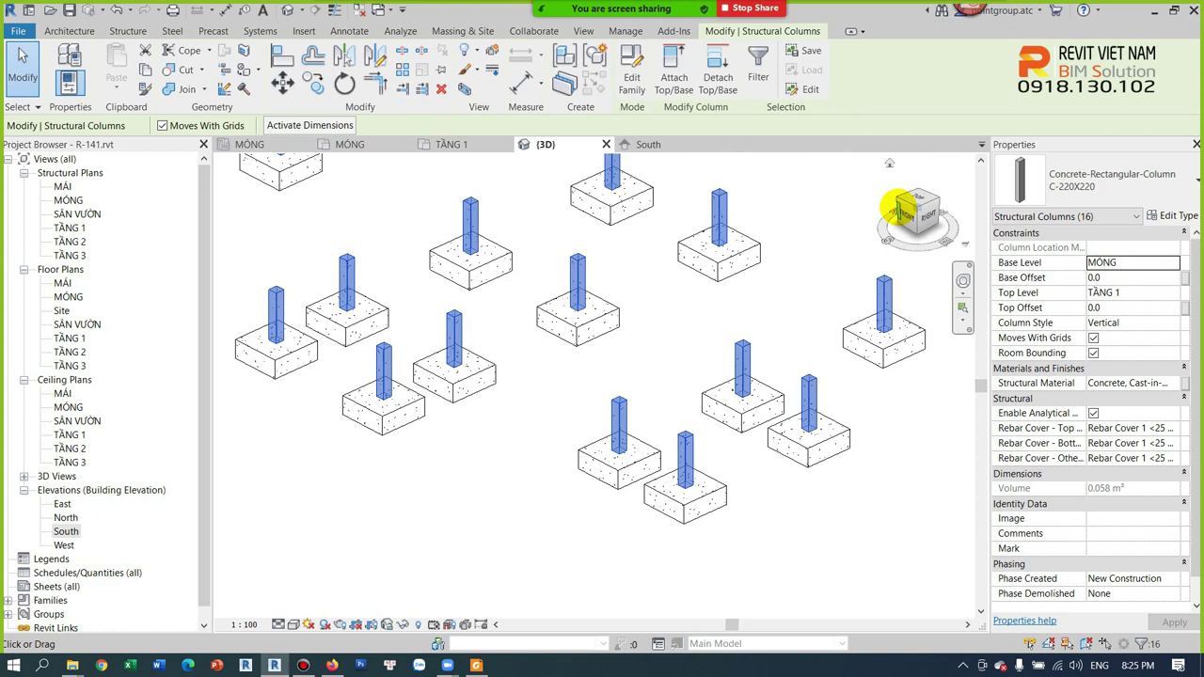
scroll(684, 411, down, 2)
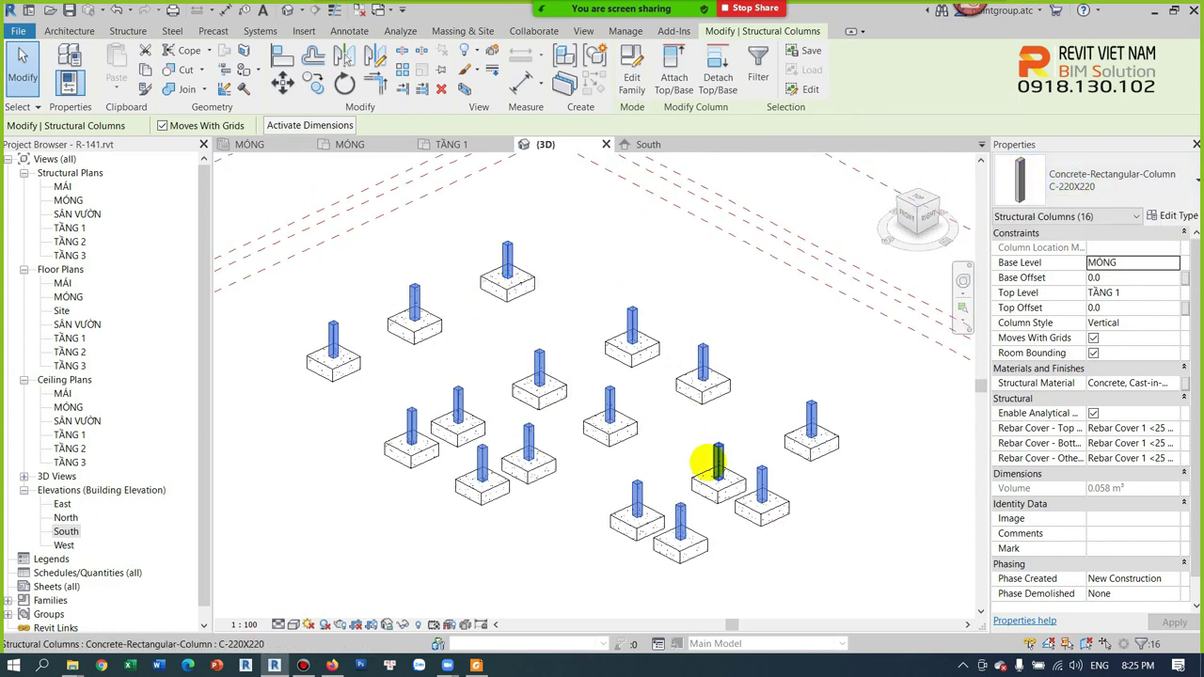
click(698, 442)
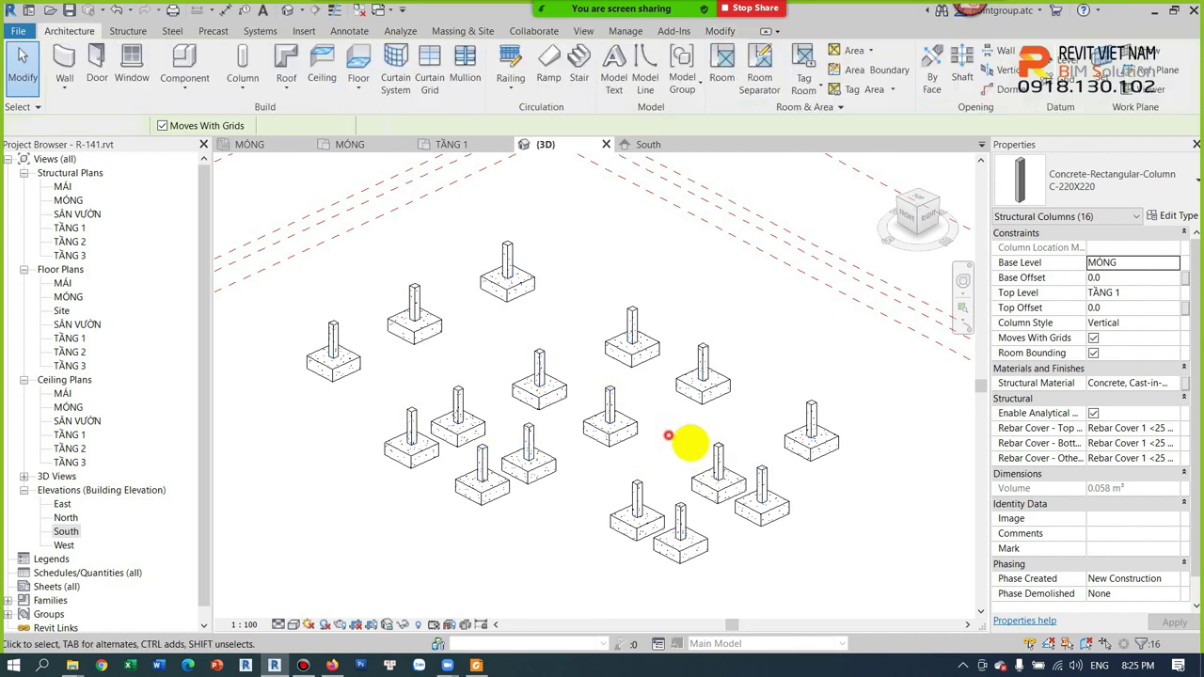
right_click(718, 455)
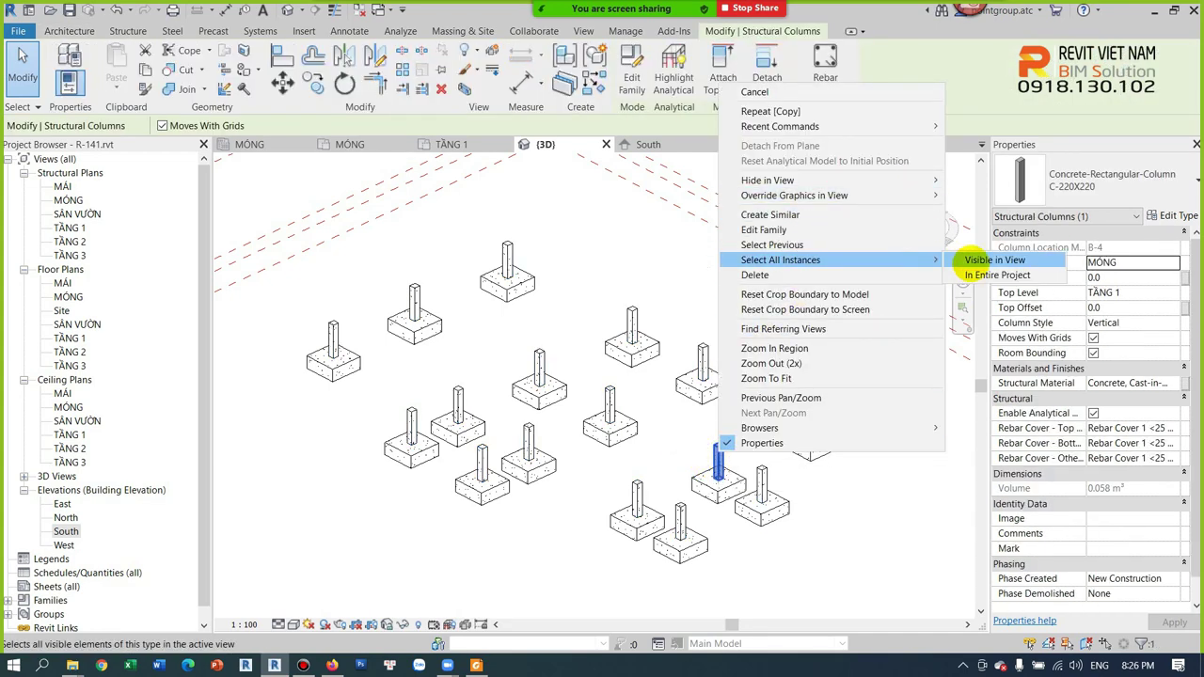
click(990, 261)
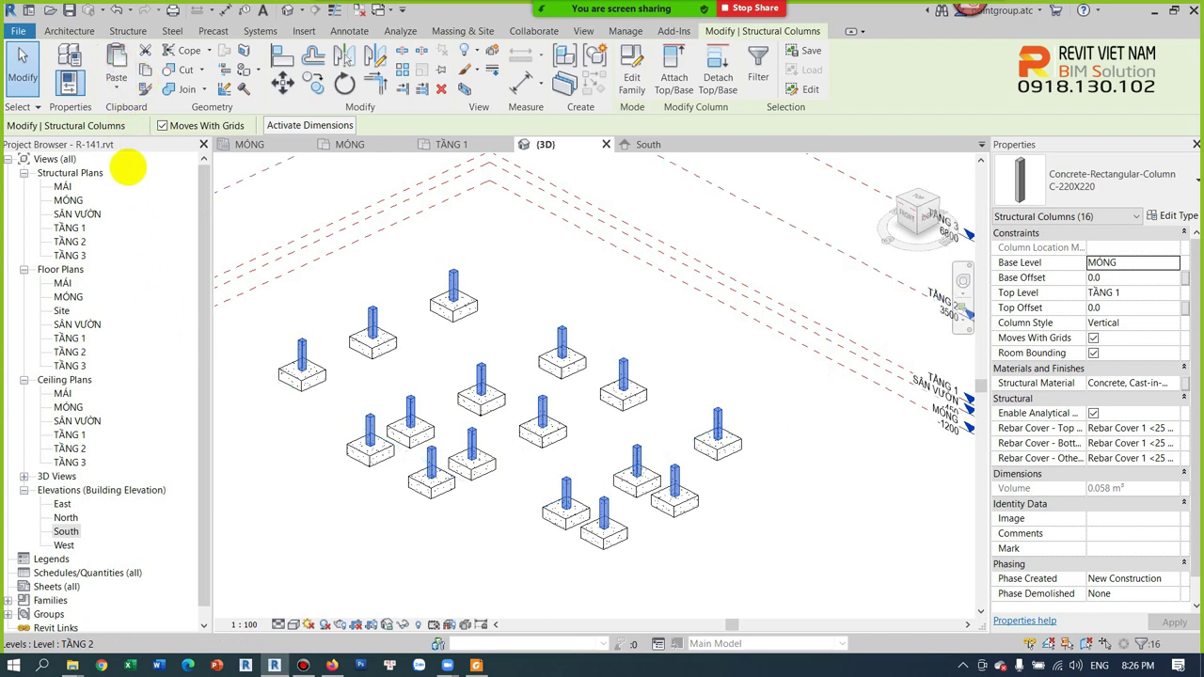
Paste the copied columns aligned to the TẦNG 2 level
click(116, 84)
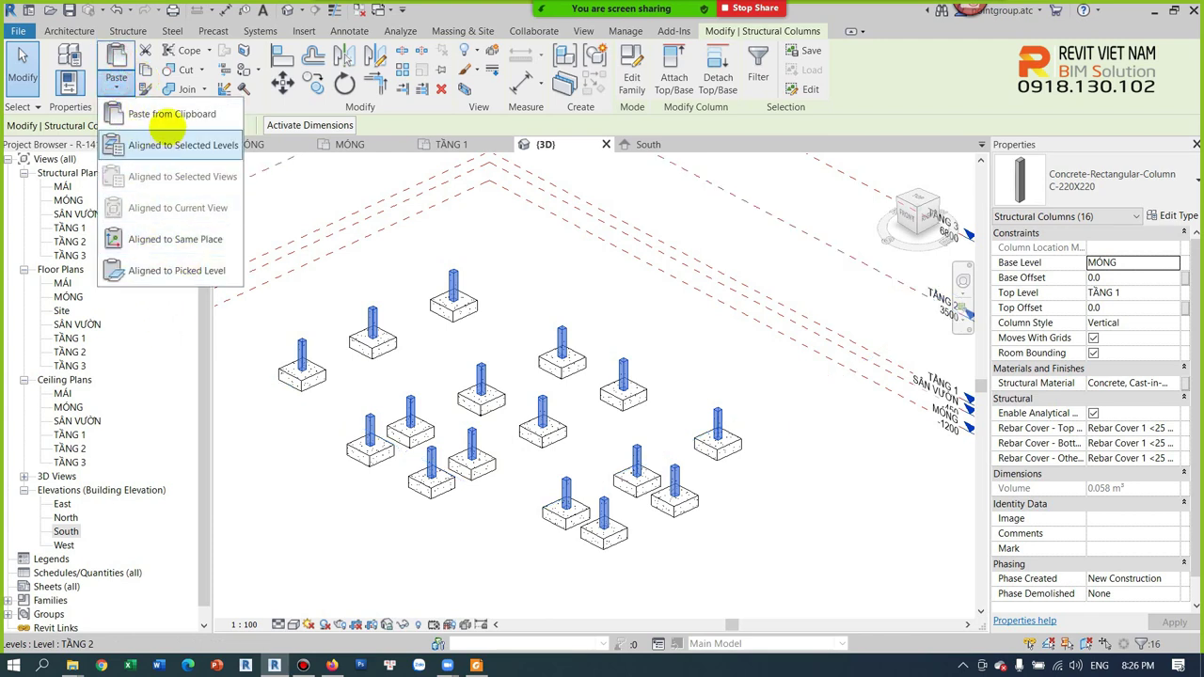
click(179, 147)
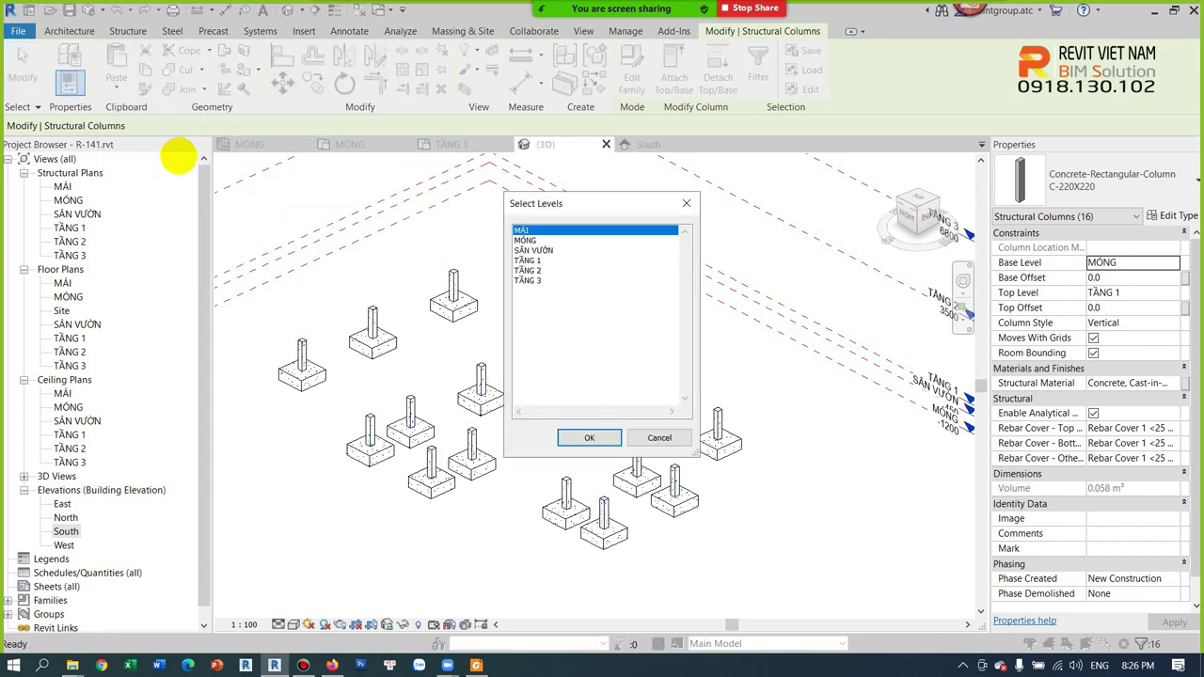
drag(527, 261, 581, 334)
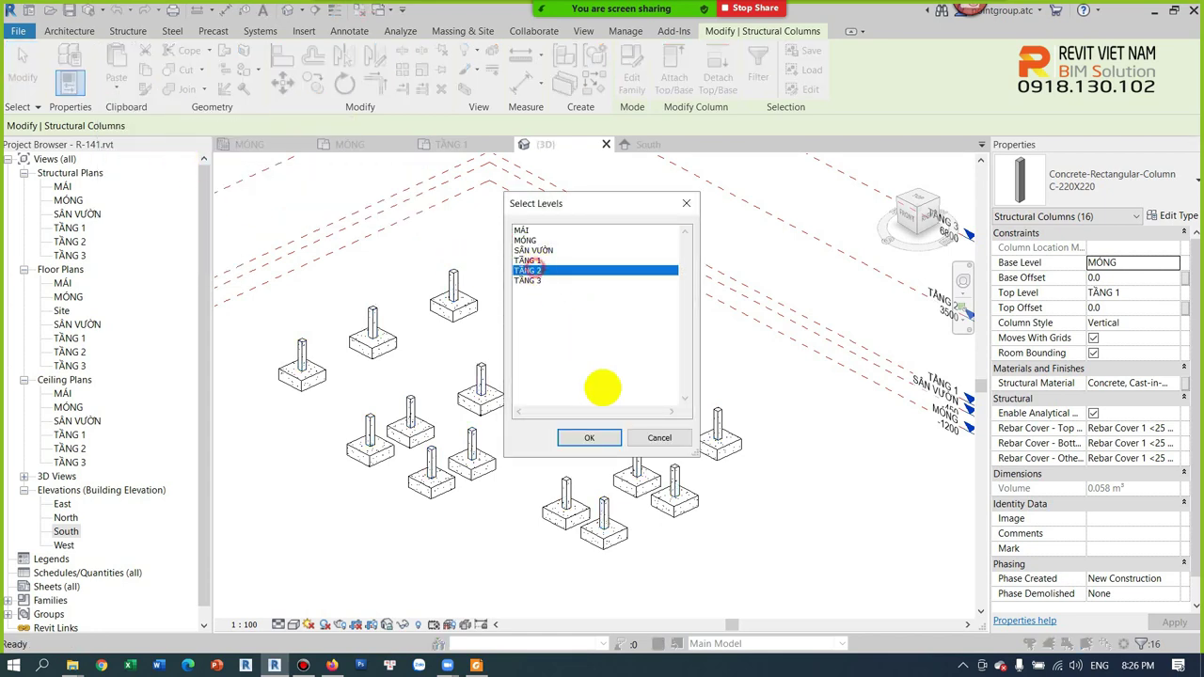
click(607, 437)
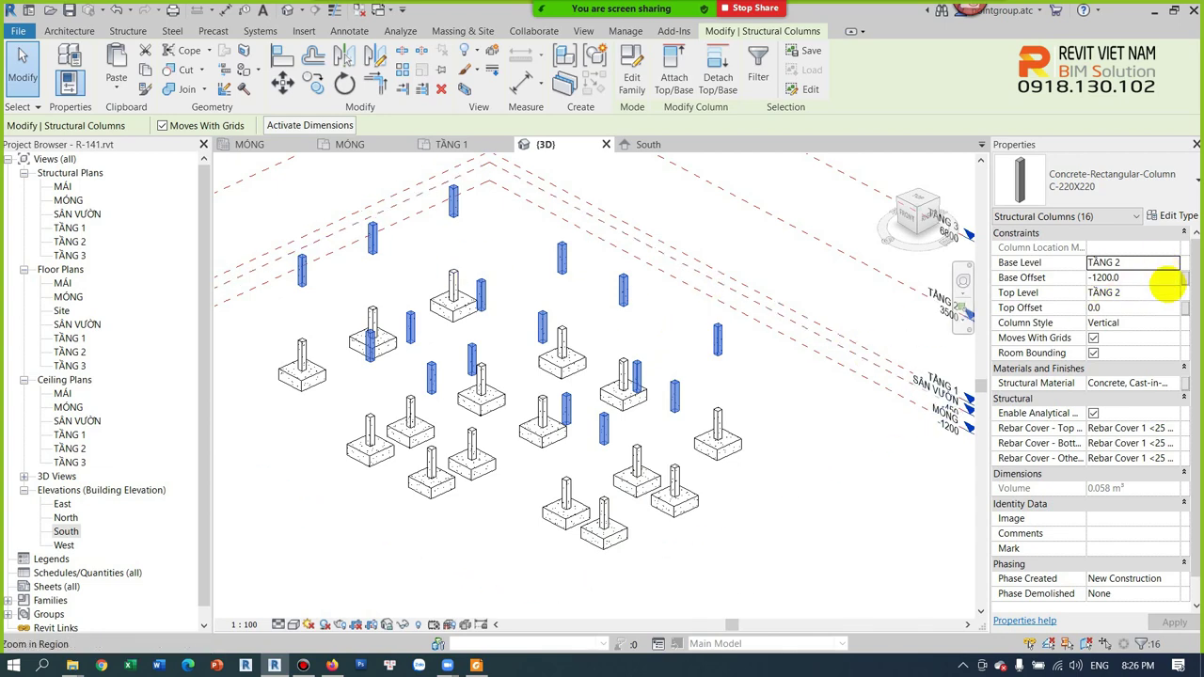
Set the pasted columns' base level to TẦNG 1, base offset 0, and top level MÁI
click(1172, 262)
click(1115, 307)
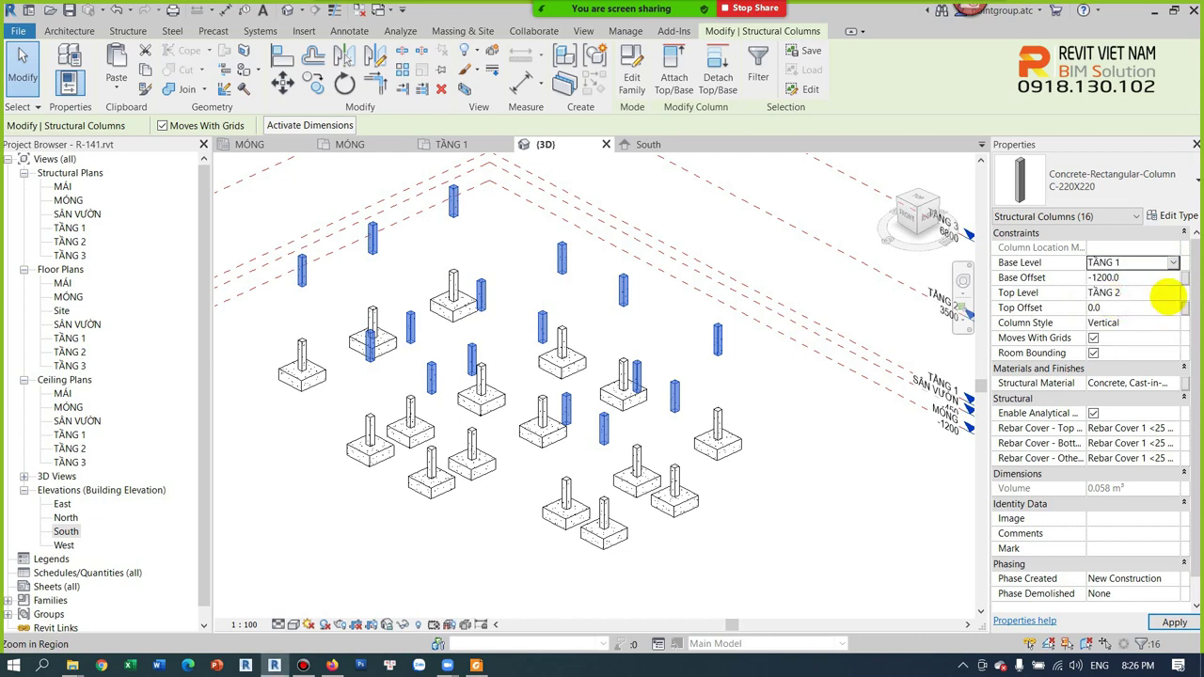
text(0)
key(Return)
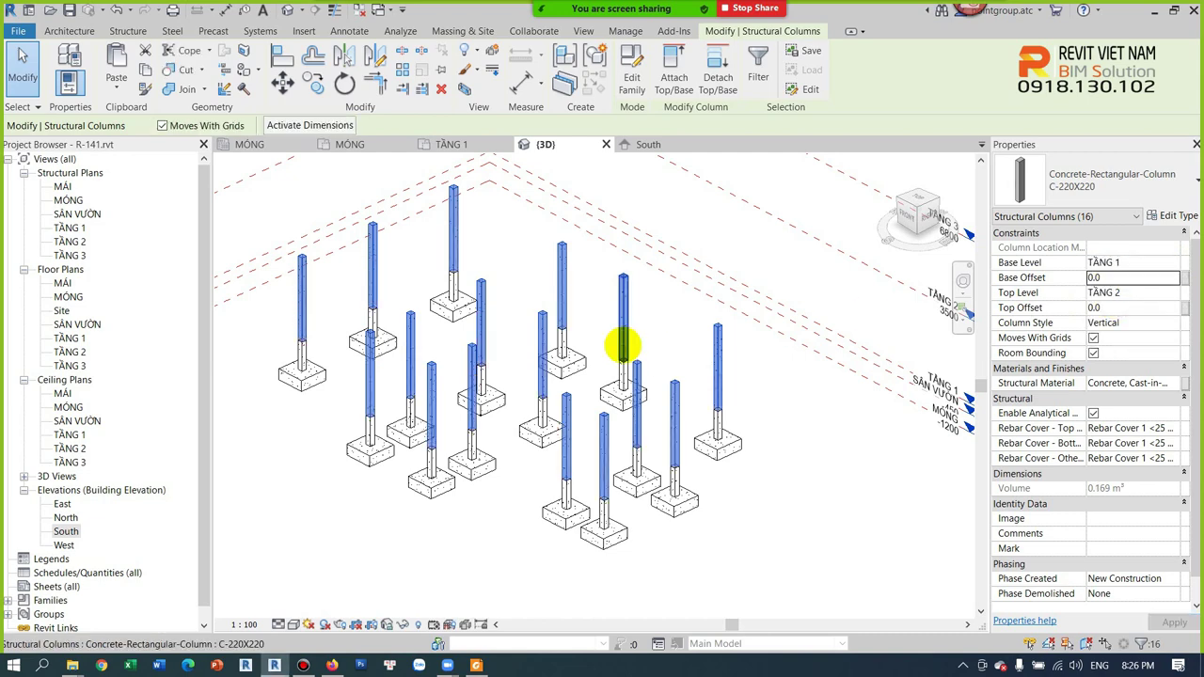
scroll(743, 470, up, 3)
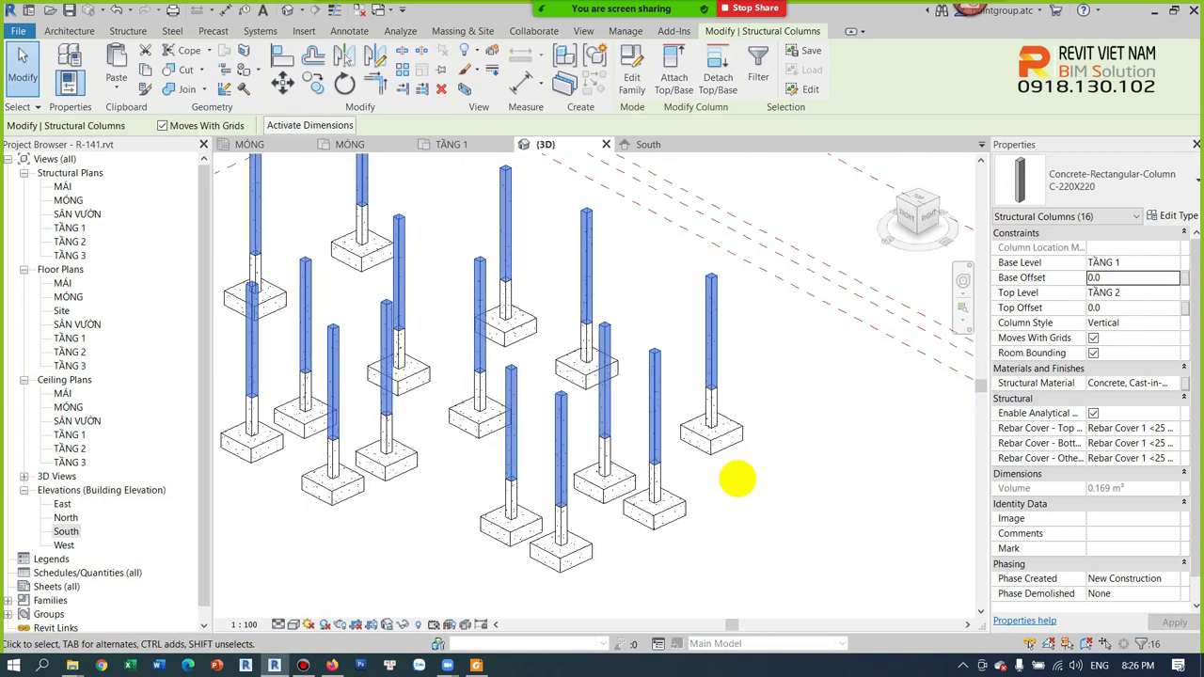
scroll(737, 479, down, 2)
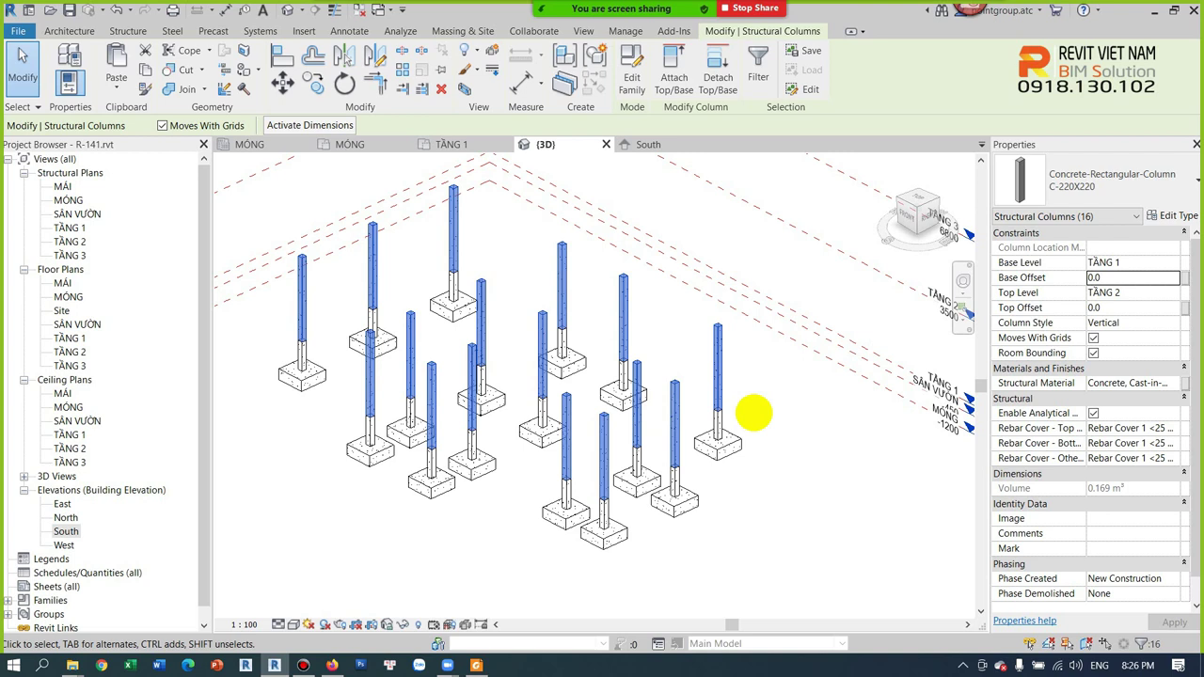
click(1150, 293)
click(1174, 293)
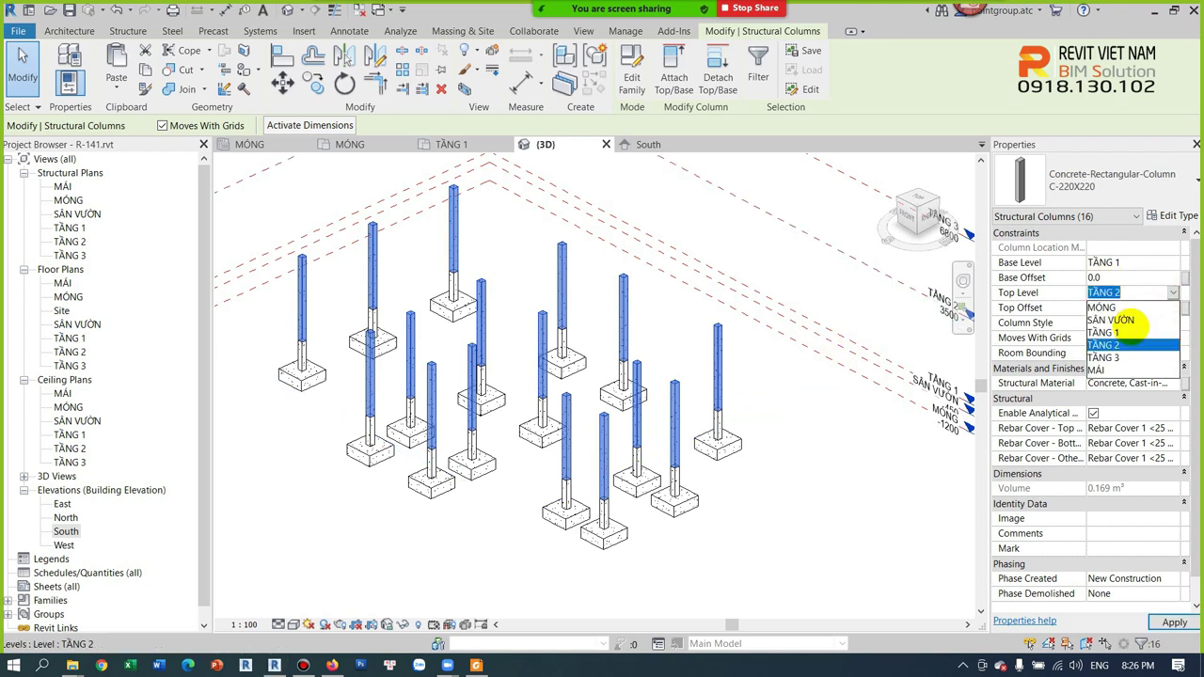
click(1096, 369)
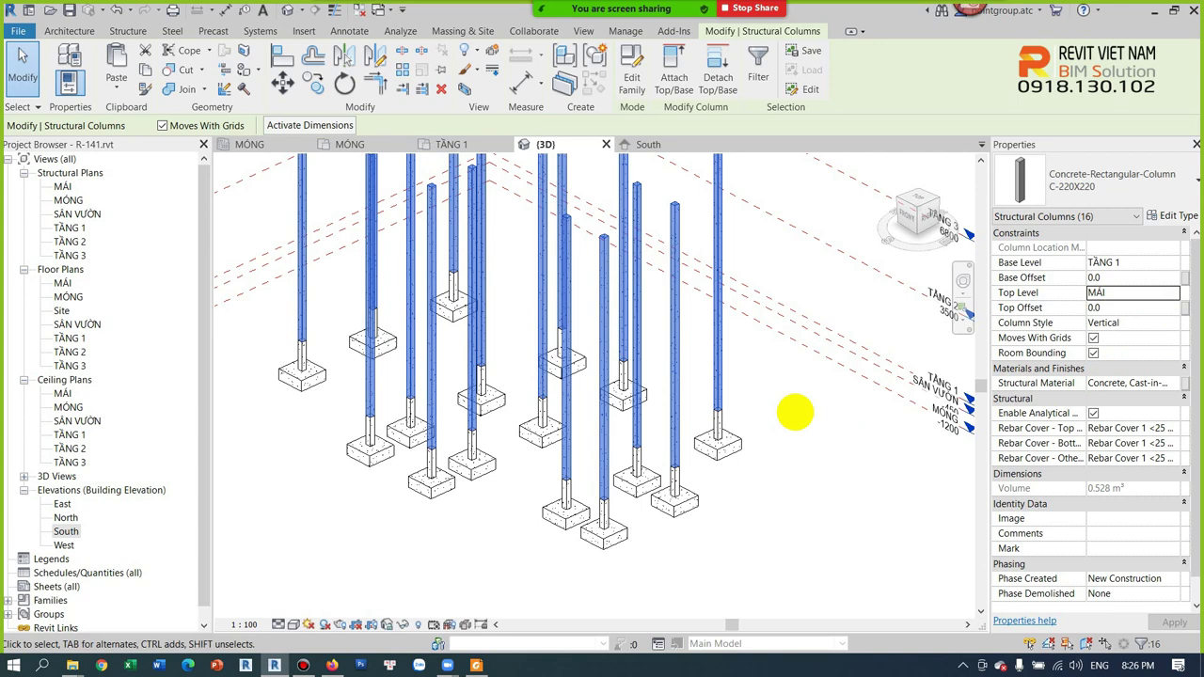
click(795, 411)
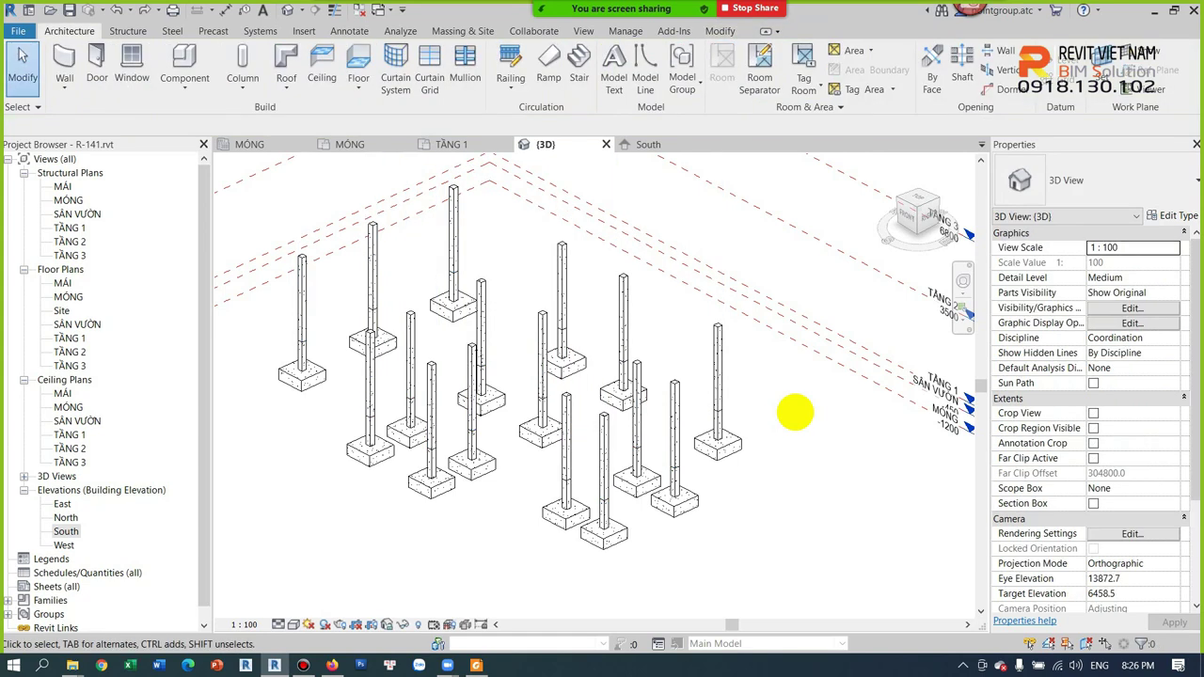
Select the TẦNG 1–TẦNG 2 columns and paste them aligned to TẦNG 3 with base offset 0
mouse_move(721, 385)
shift+middle_down()
mouse_move(731, 270)
mouse_move(752, 444)
shift+middle_up()
drag(753, 444, 251, 438)
mouse_move(596, 408)
shift+middle_down()
mouse_move(895, 438)
mouse_move(849, 443)
shift+middle_up()
click(115, 83)
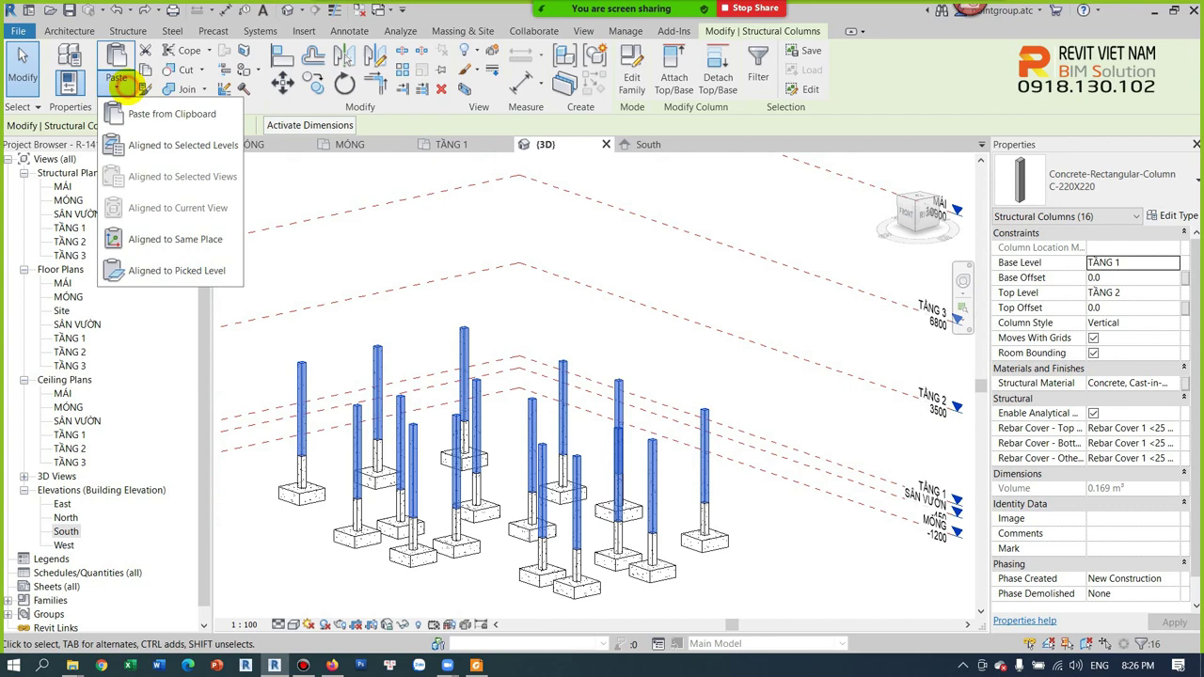
click(181, 146)
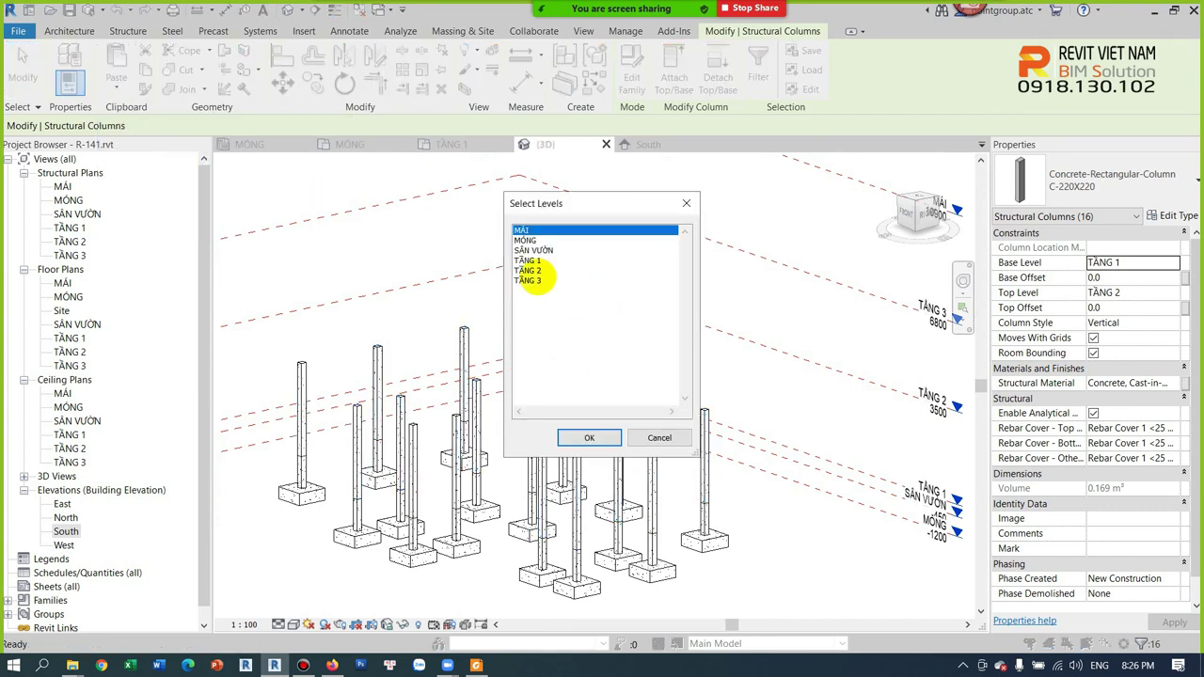
click(535, 281)
click(589, 438)
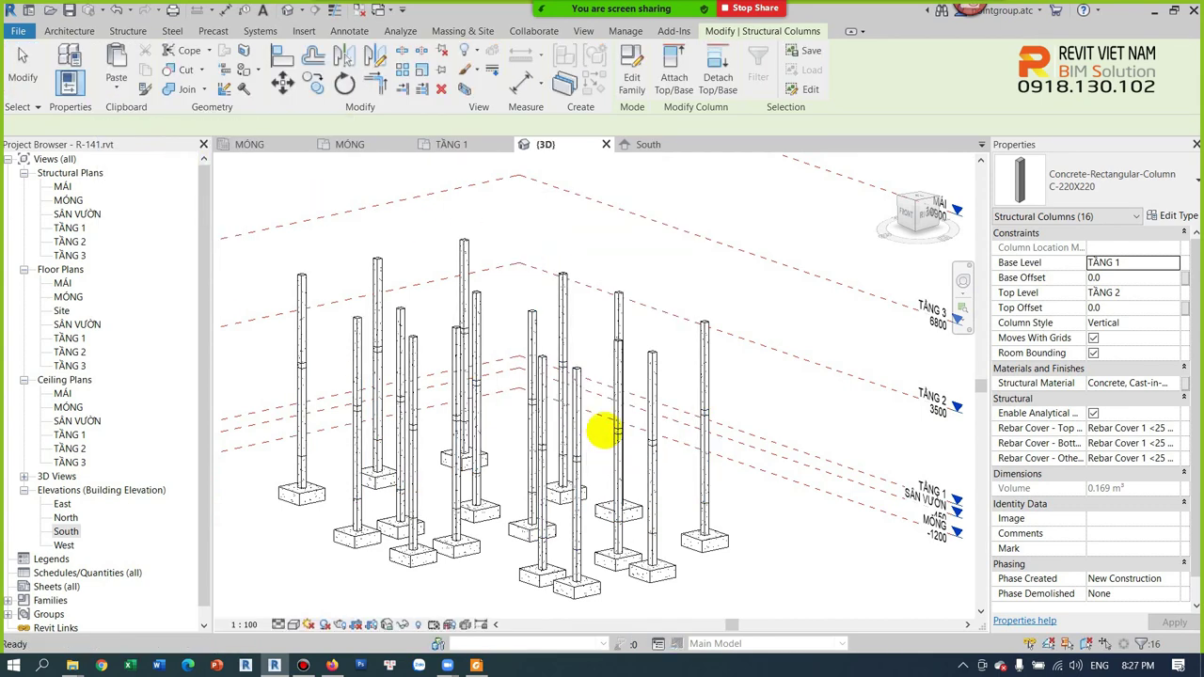
click(1142, 279)
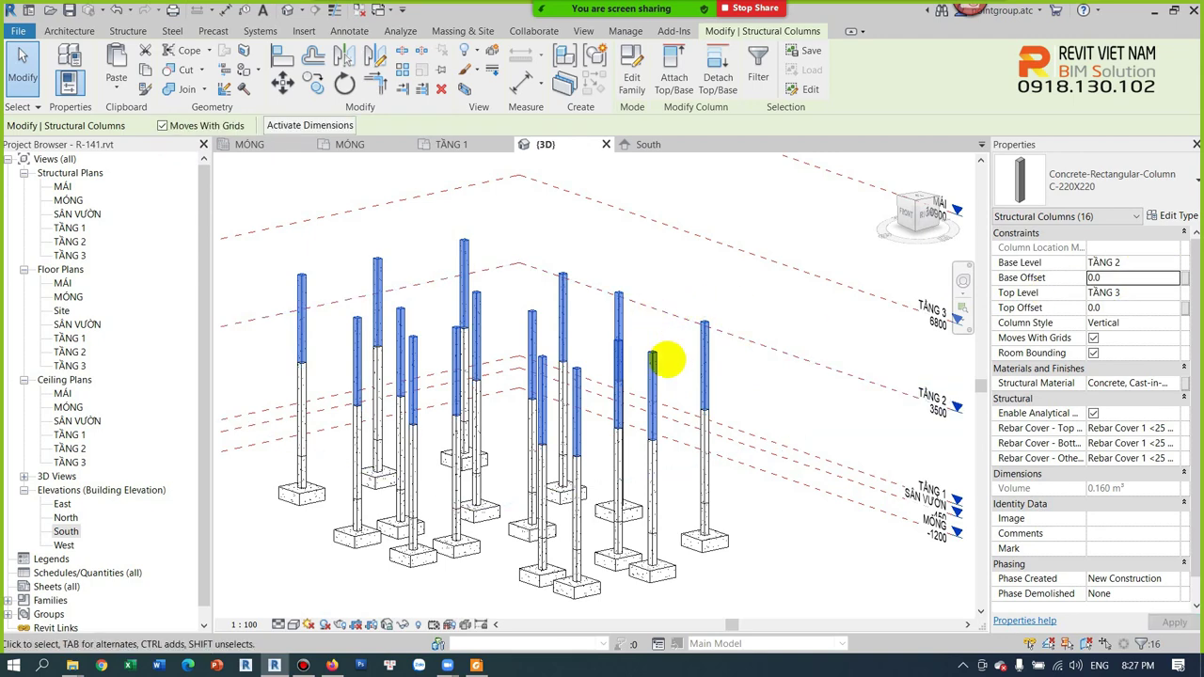
scroll(673, 362, up, 3)
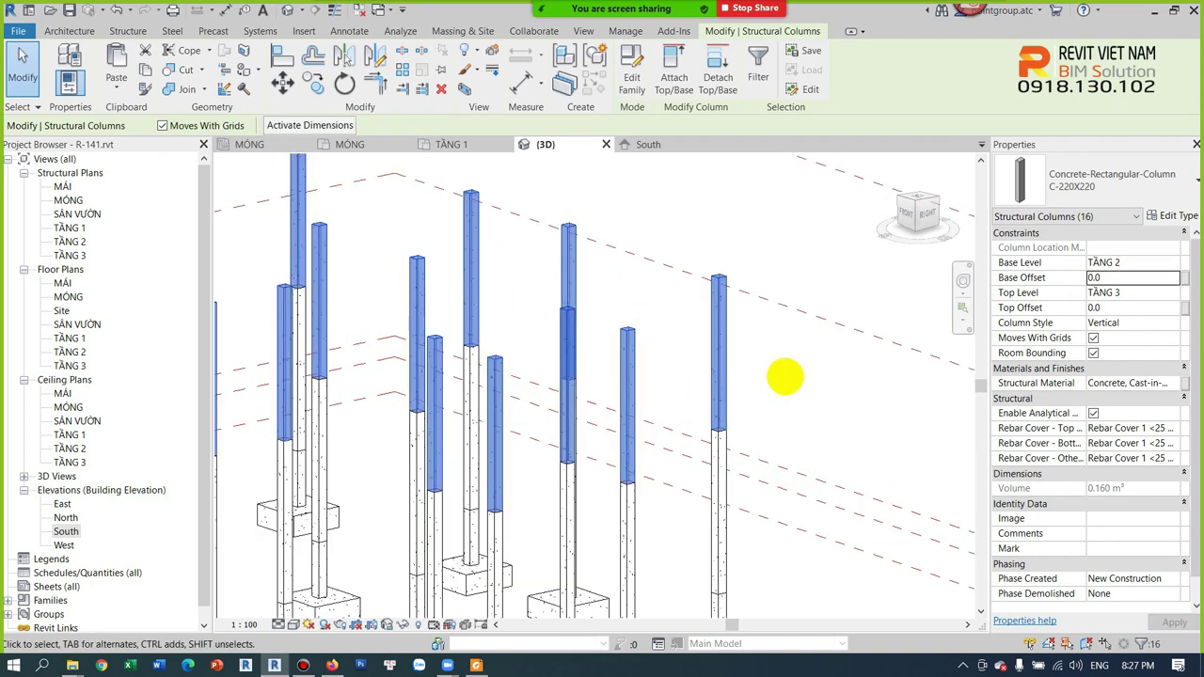
scroll(785, 376, down, 2)
Paste the top set of columns at MÁI, then orbit and inspect a column's levels
click(116, 85)
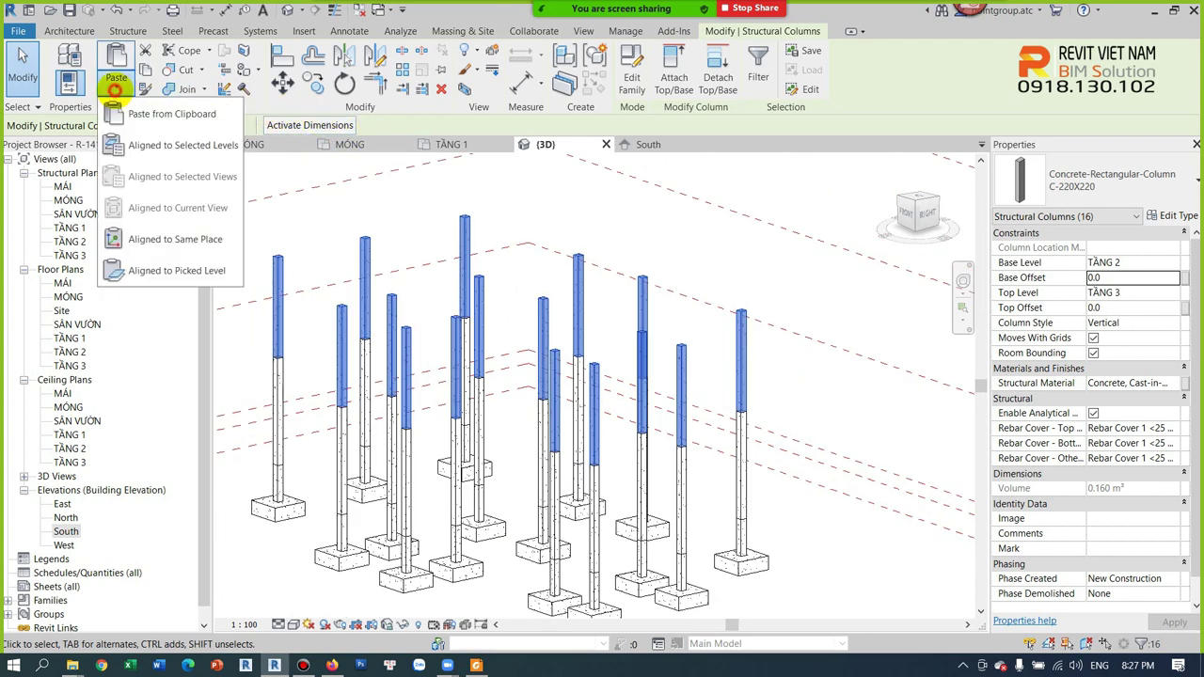
click(174, 145)
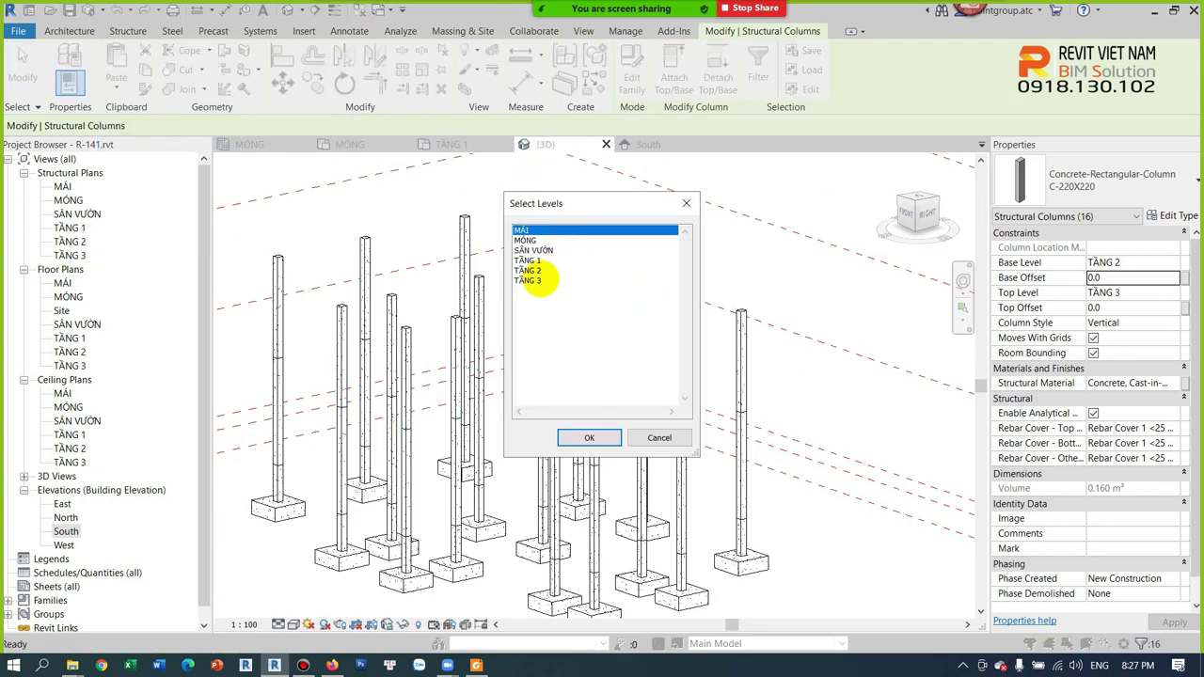
click(584, 438)
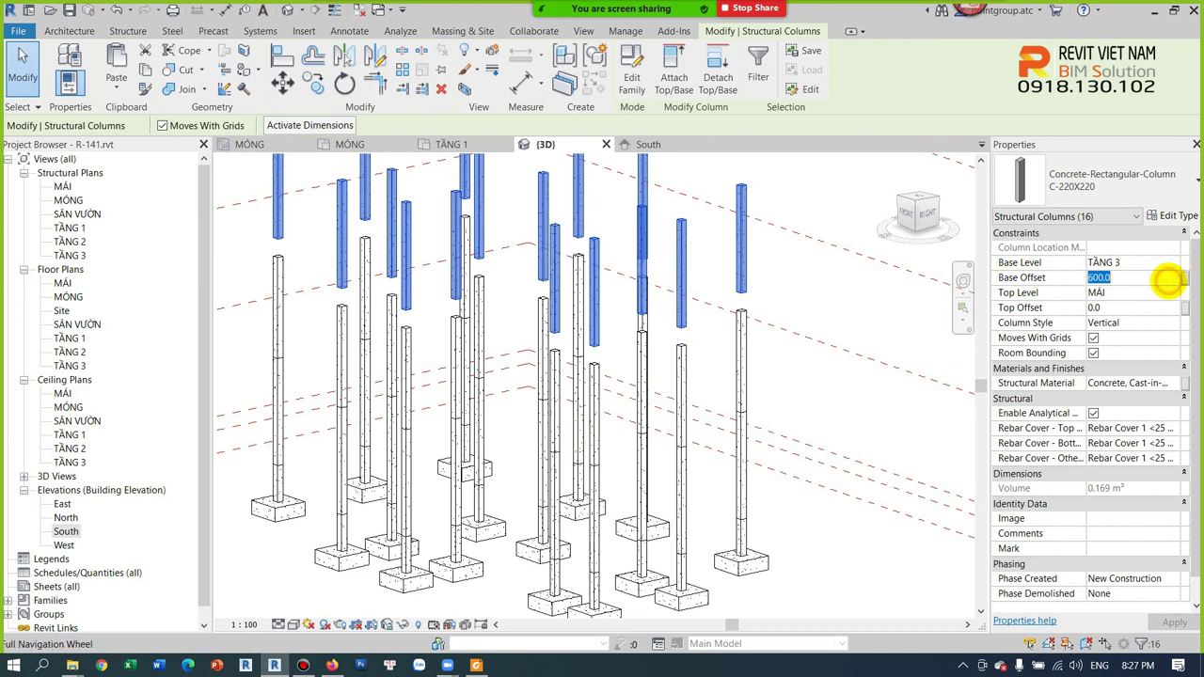
shift+middle_drag(777, 314, 731, 396)
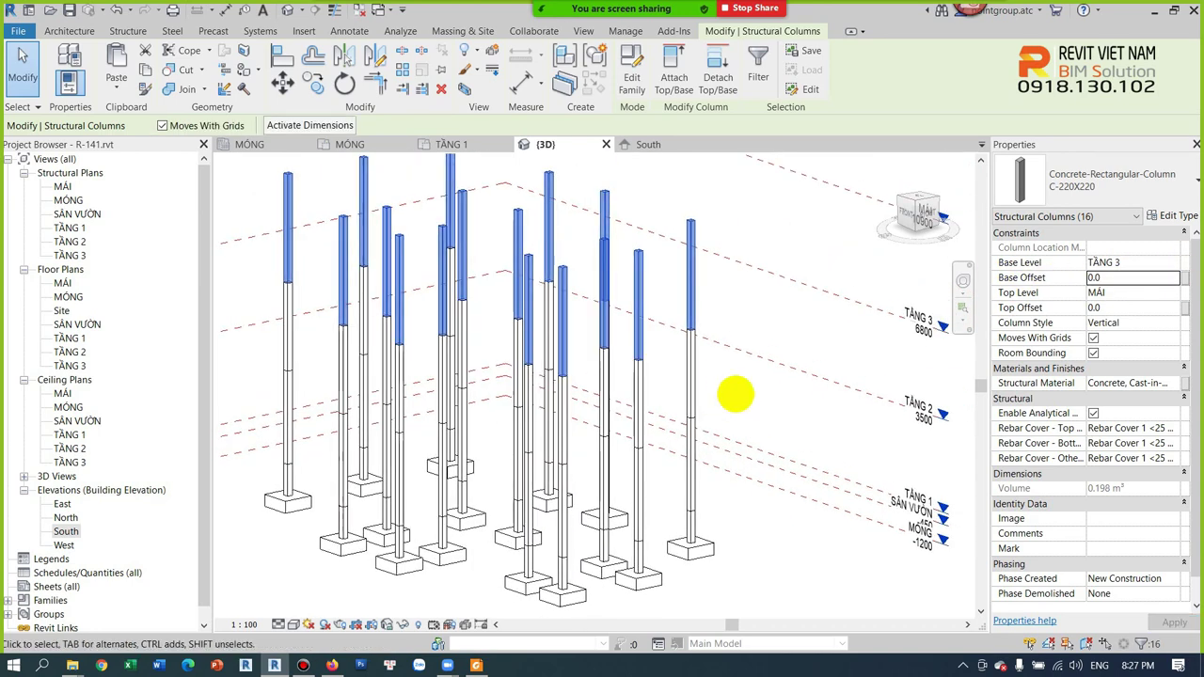
key(Escape)
click(693, 452)
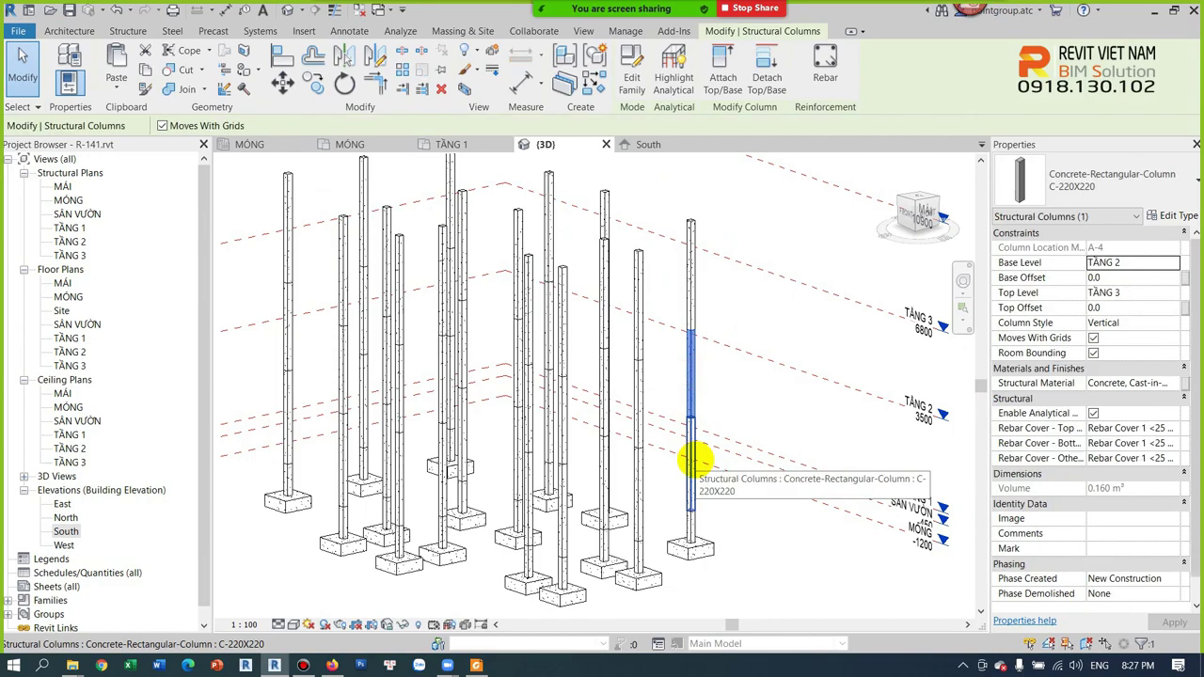
click(761, 355)
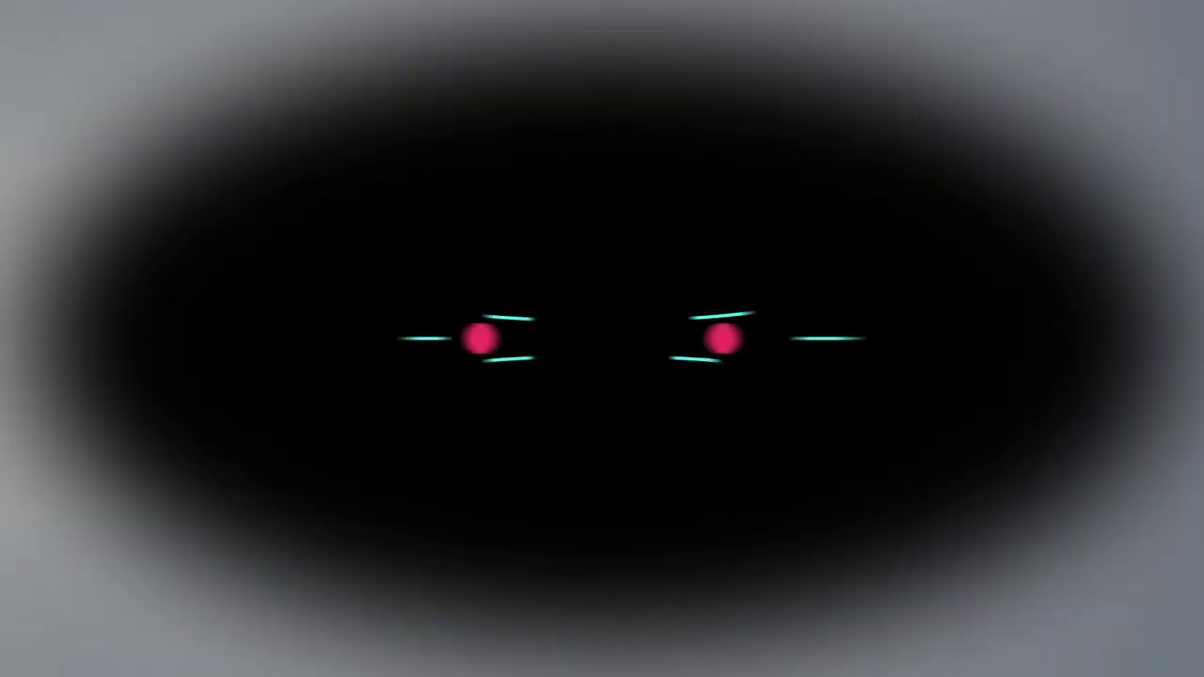